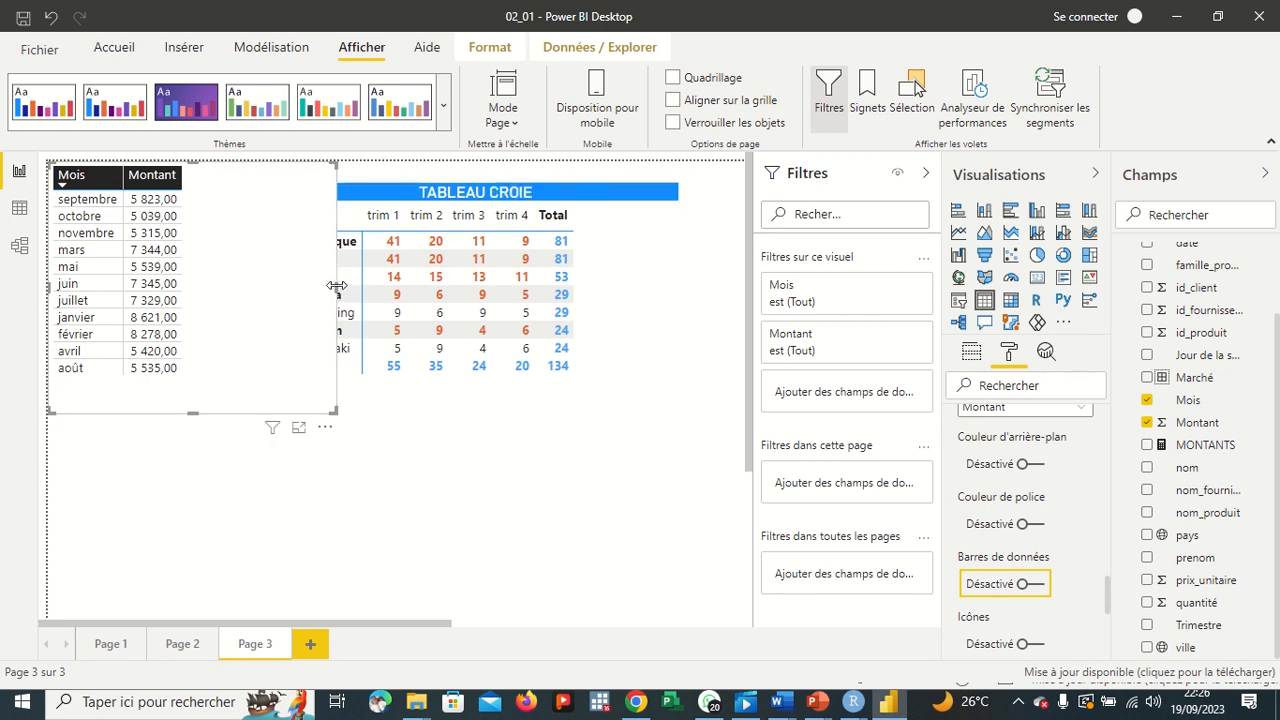
Step: Narrow the Mois and Montant table visual so it sits clear of the TABLEAU CROIE matrix
left_click_drag(336, 286, 238, 286)
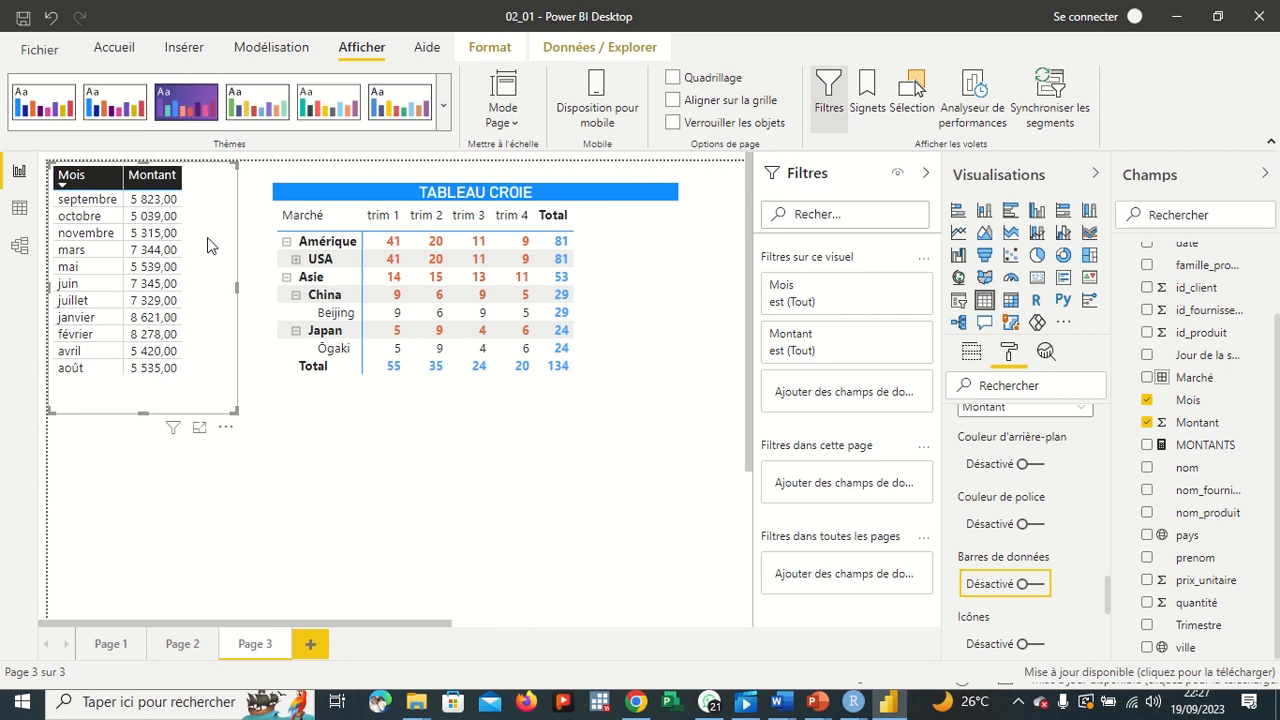
left_click(209, 202)
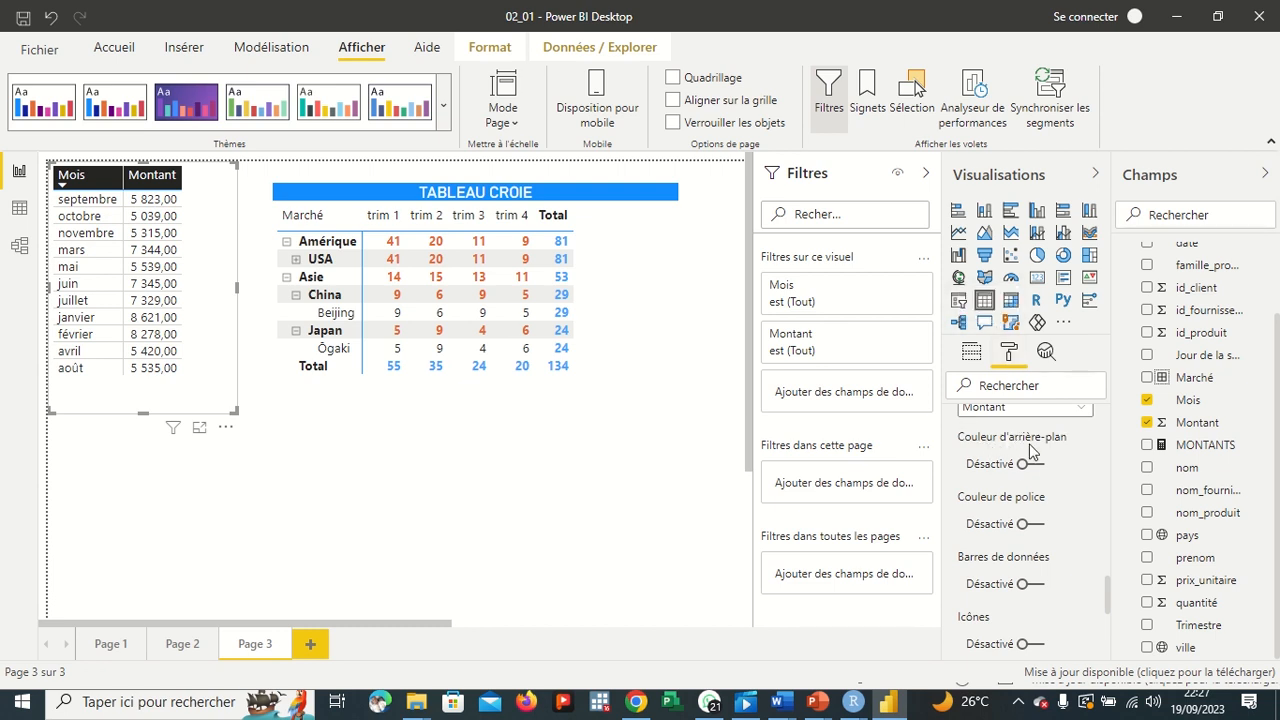
Step: Try background colour and font colour conditional formatting on Montant one after the other, switching each off again
left_click(1023, 464)
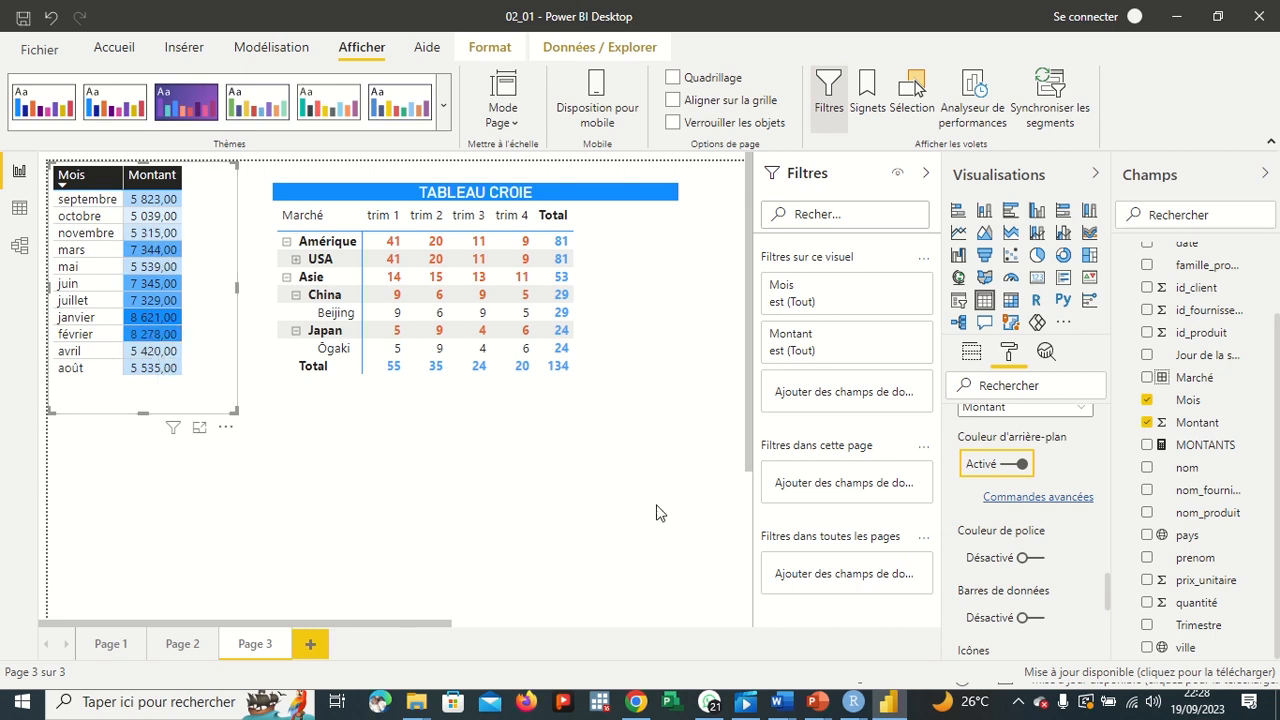
left_click(1020, 466)
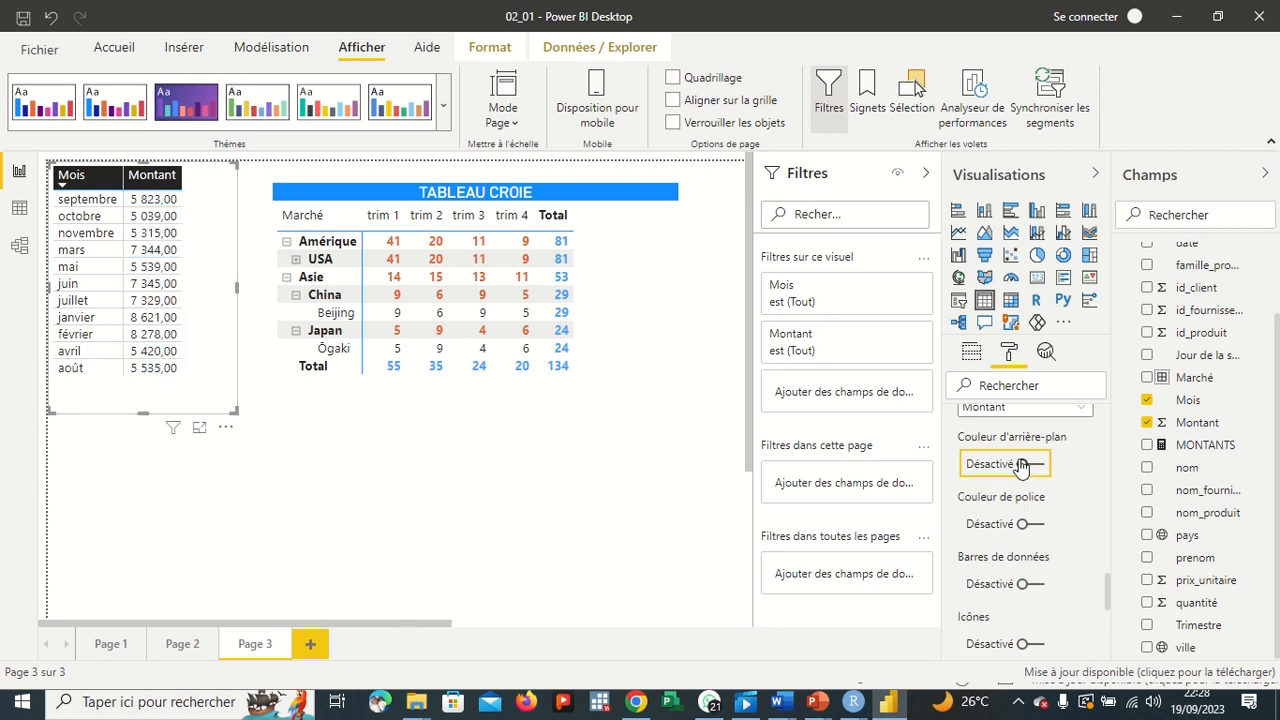
left_click(1027, 526)
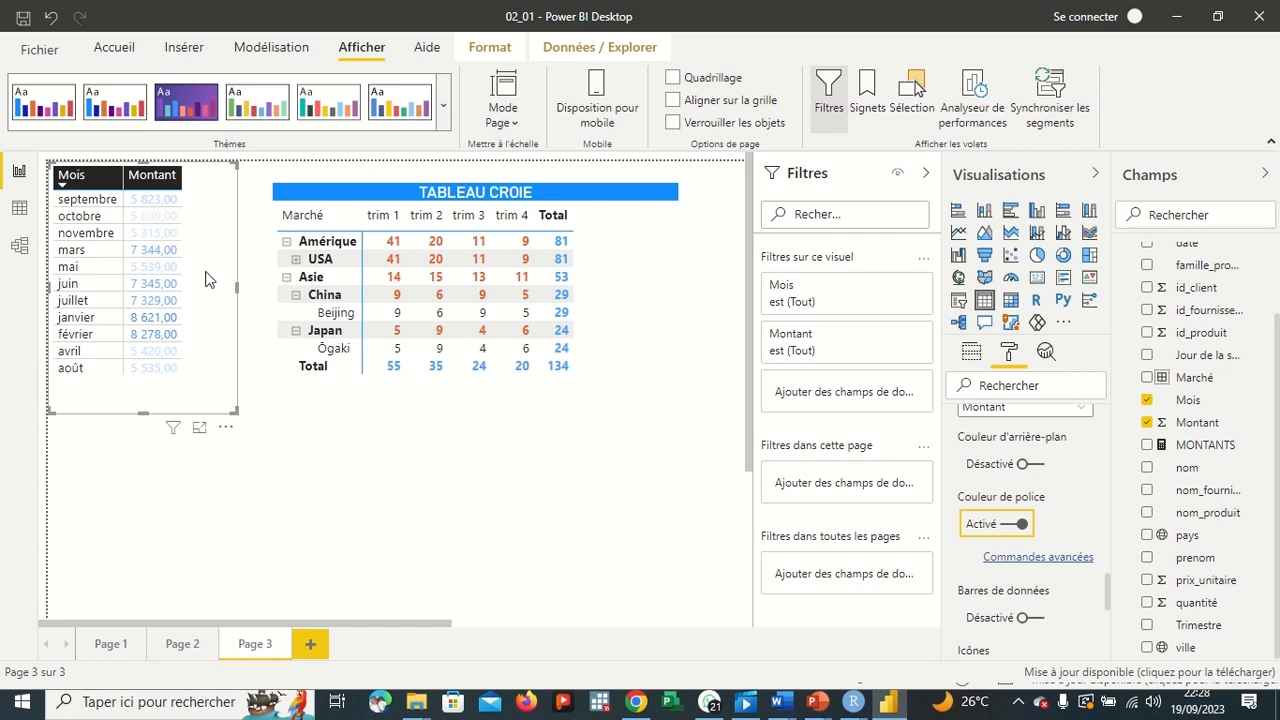
left_click(1024, 524)
Step: Enable data bars for the Montant column and open their advanced settings
scroll(1030, 505, "down", 2)
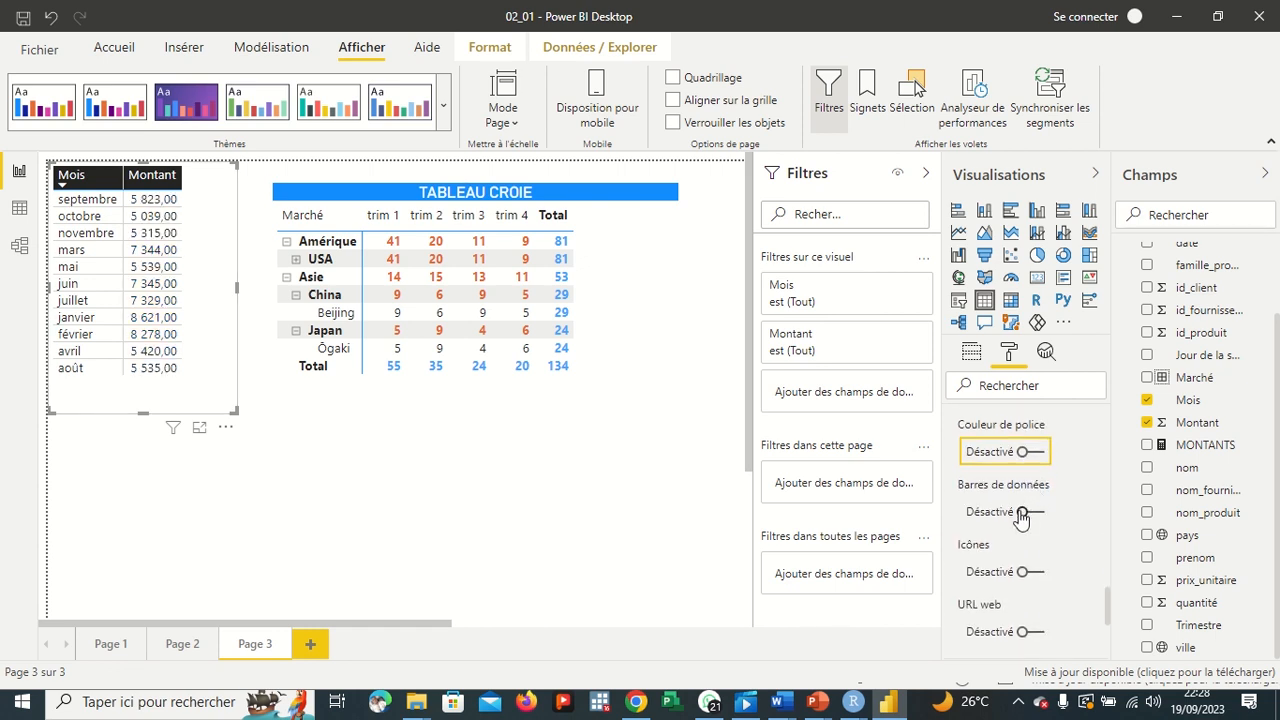
left_click(1021, 513)
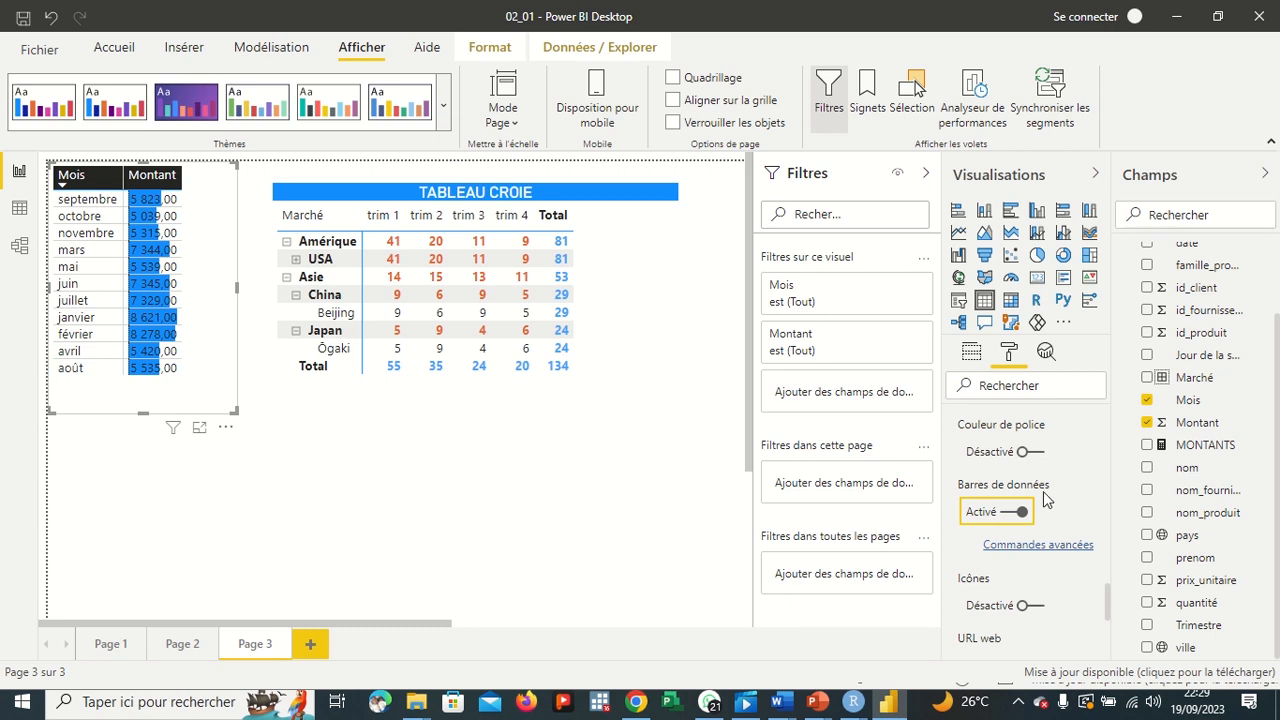
scroll(1043, 499, "up", 1)
scroll(1043, 499, "down", 1)
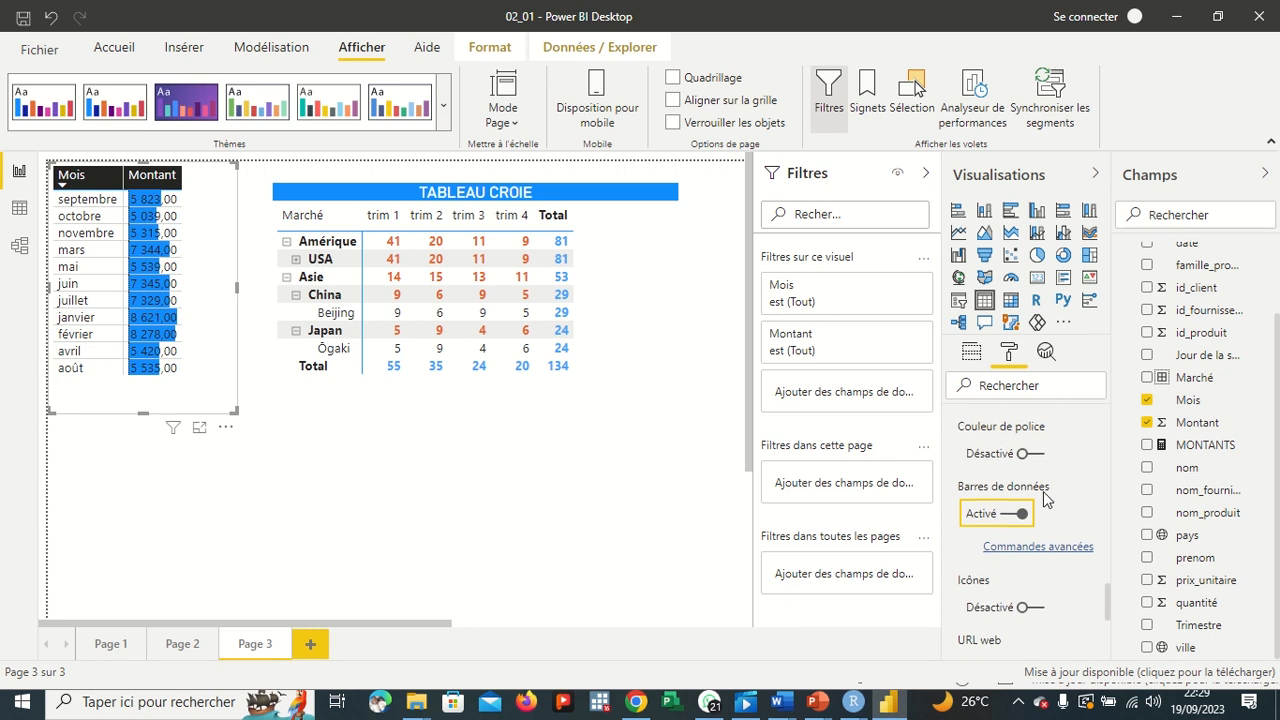
left_click(1041, 547)
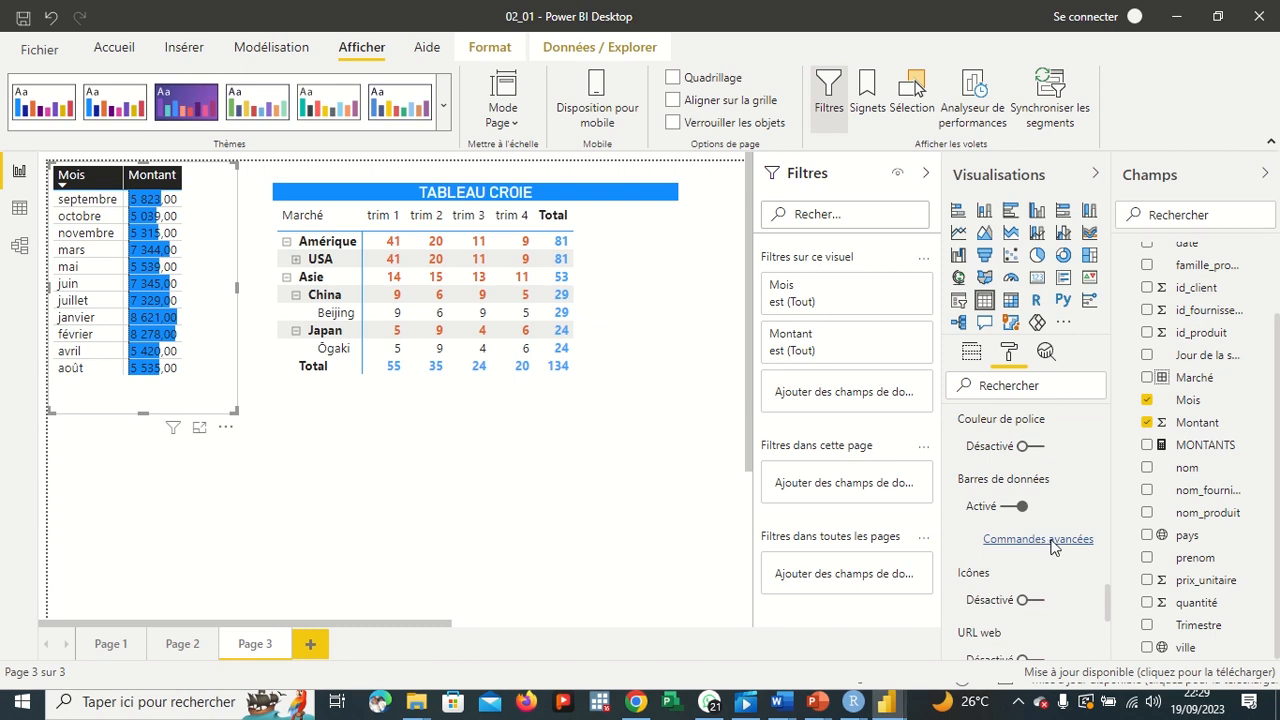
left_click(1035, 540)
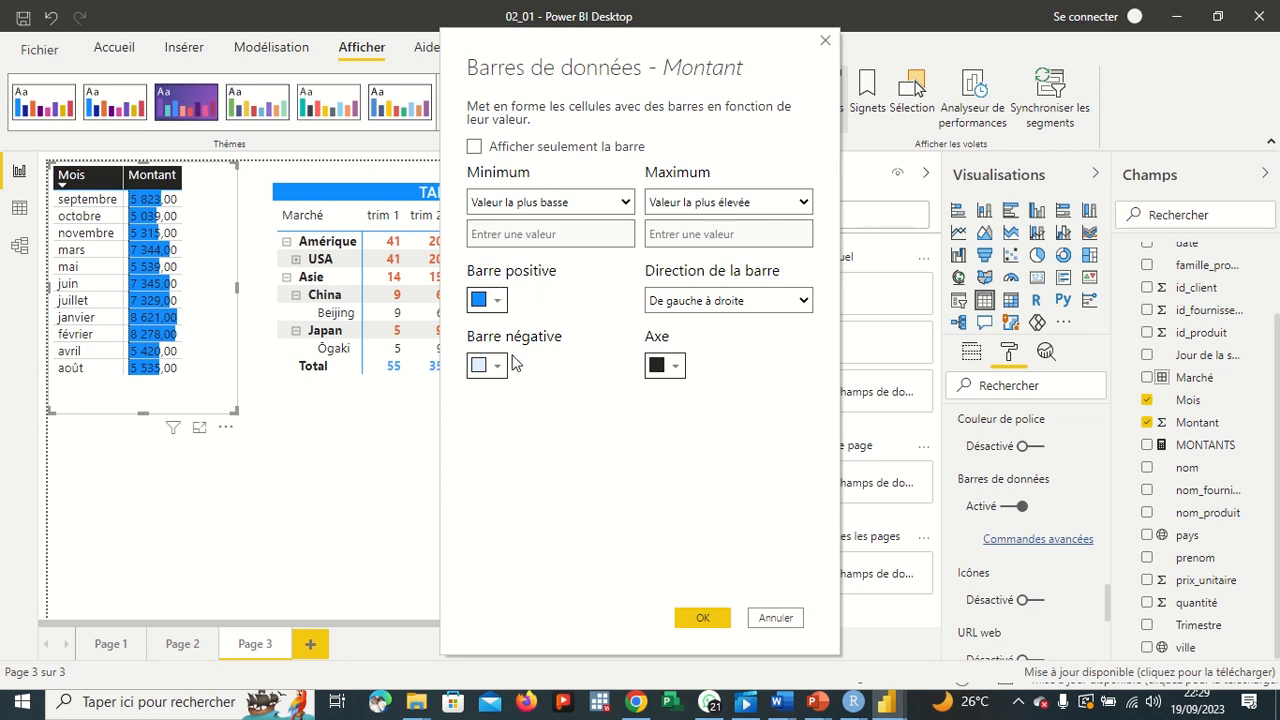
Step: Set the positive data bars to bright green and the negative bars to red, and apply the settings
left_click(490, 300)
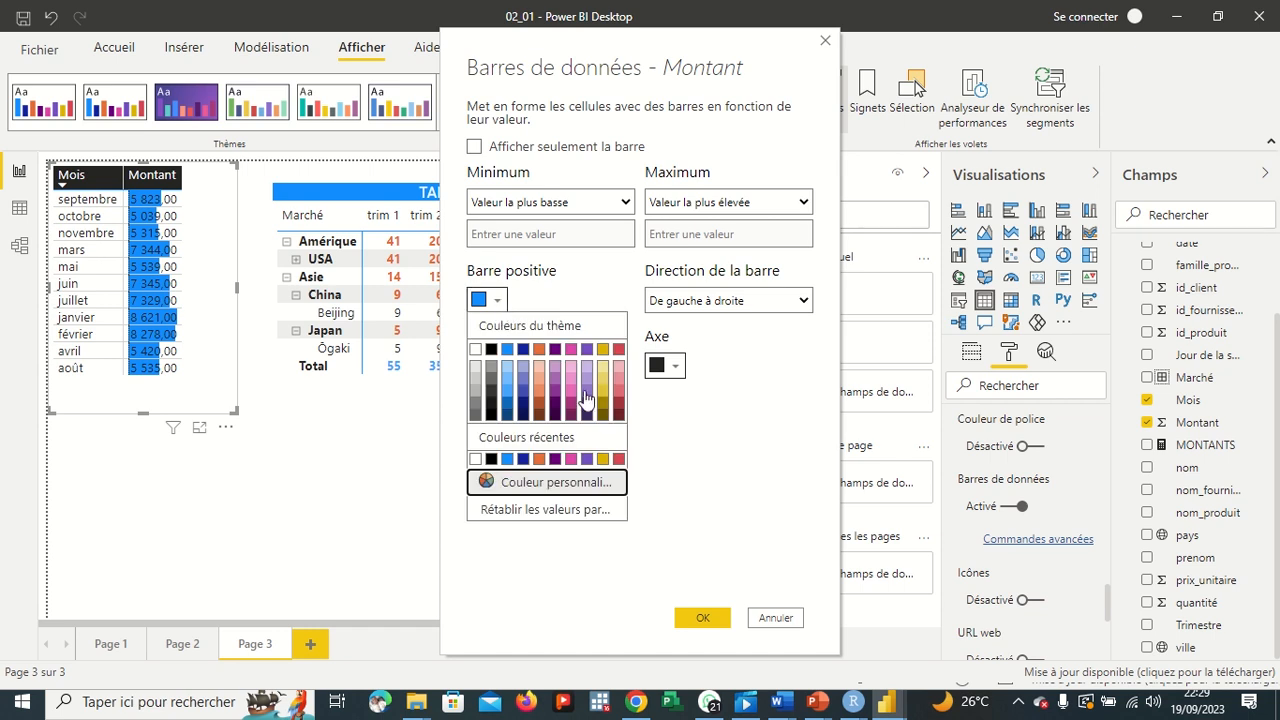
left_click(576, 486)
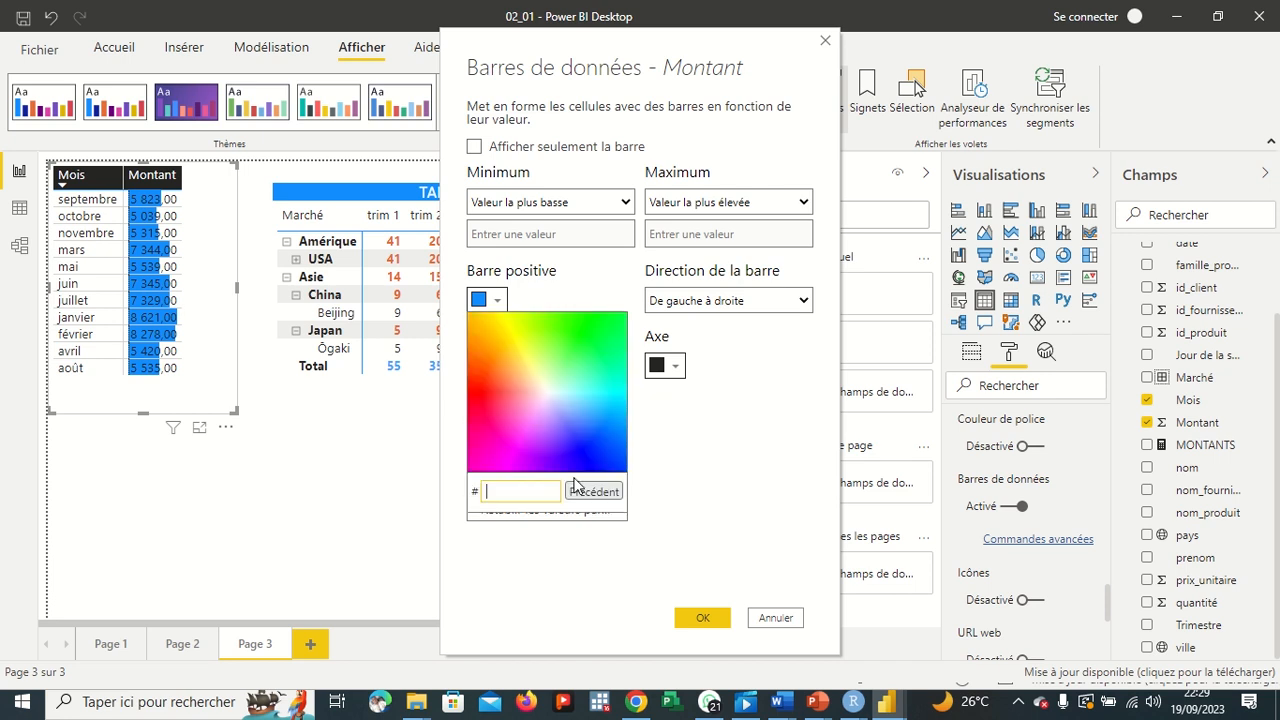
left_click(585, 336)
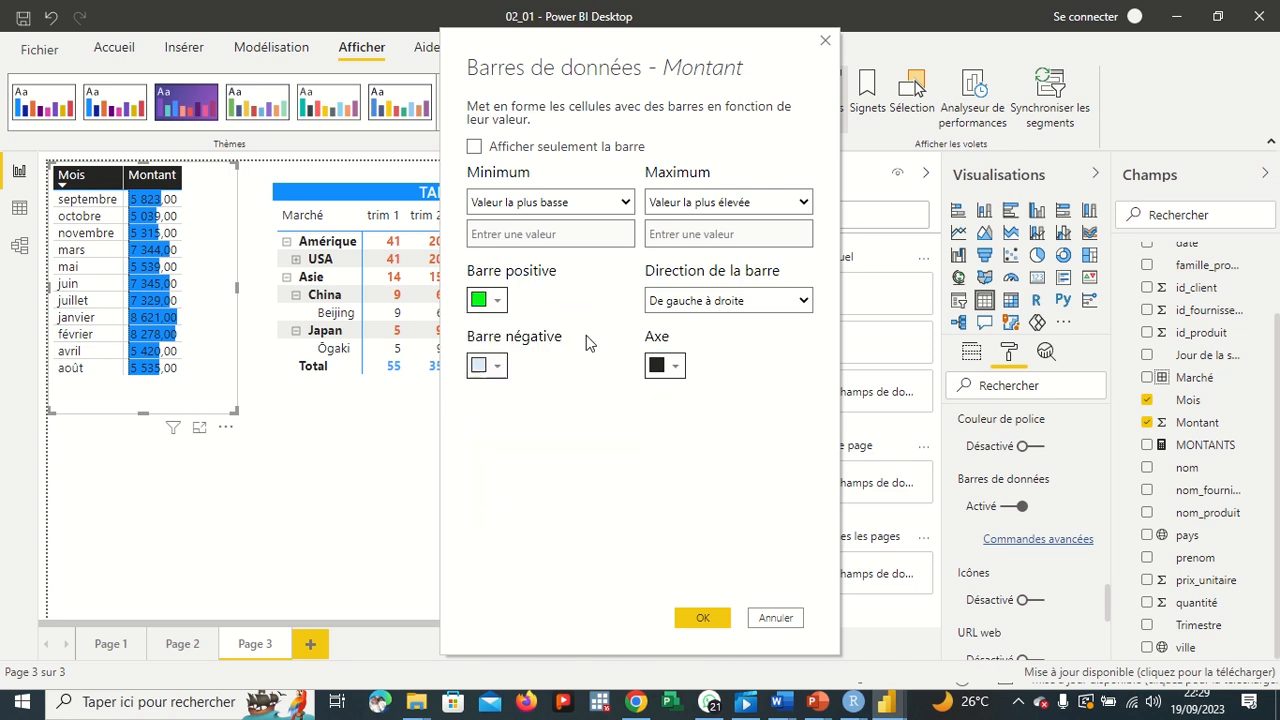
left_click(483, 365)
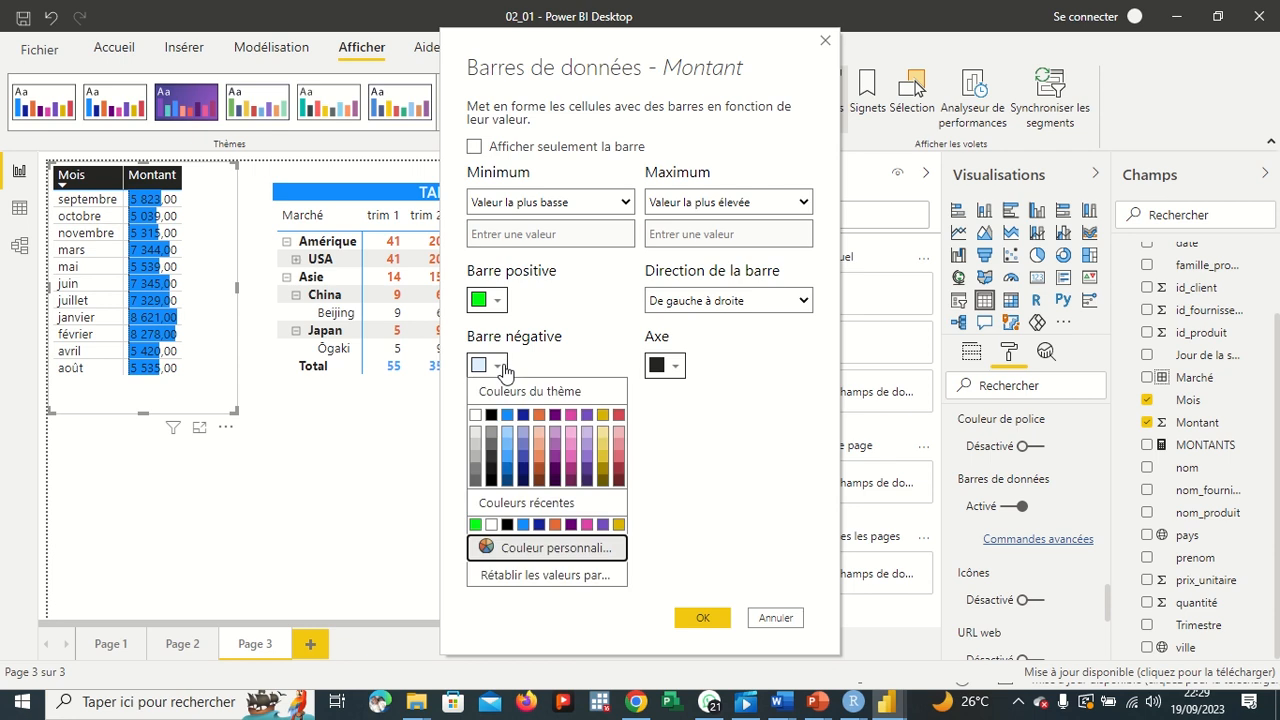
left_click(619, 414)
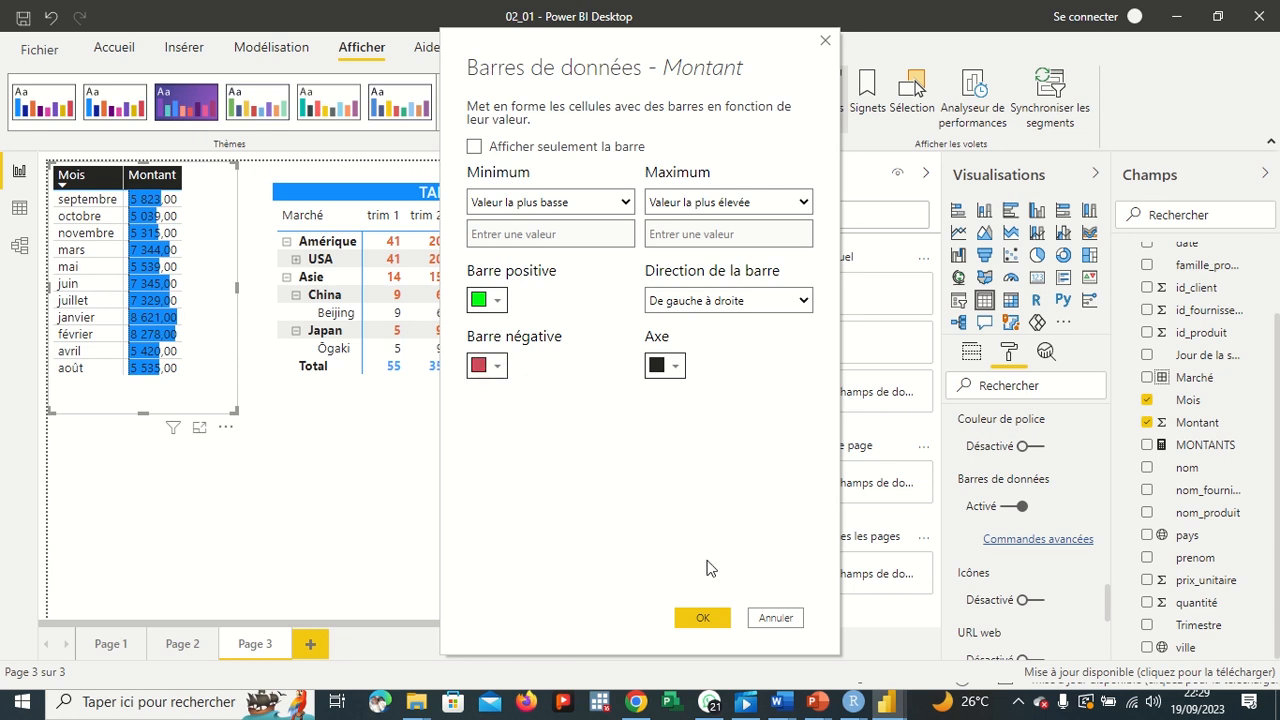
left_click(708, 617)
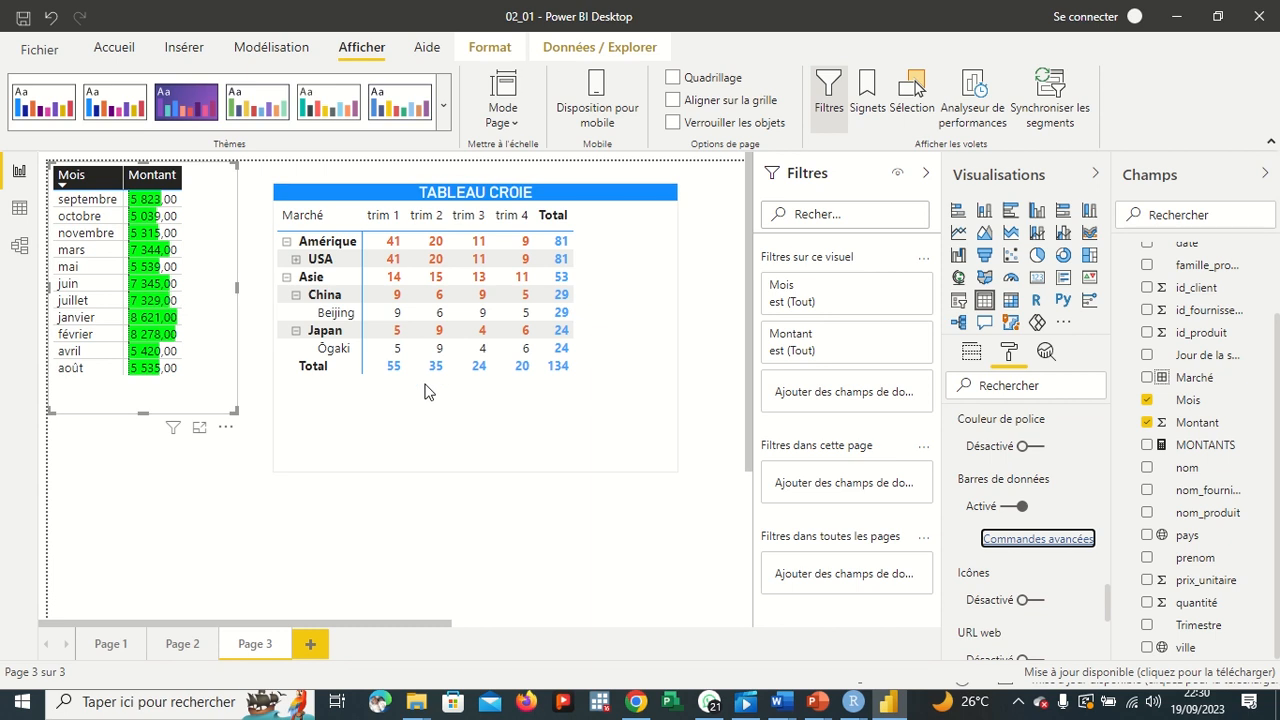
Step: Examine the bar direction and minimum value options in Montant's data bar settings, and leave without applying changes
left_click(1050, 541)
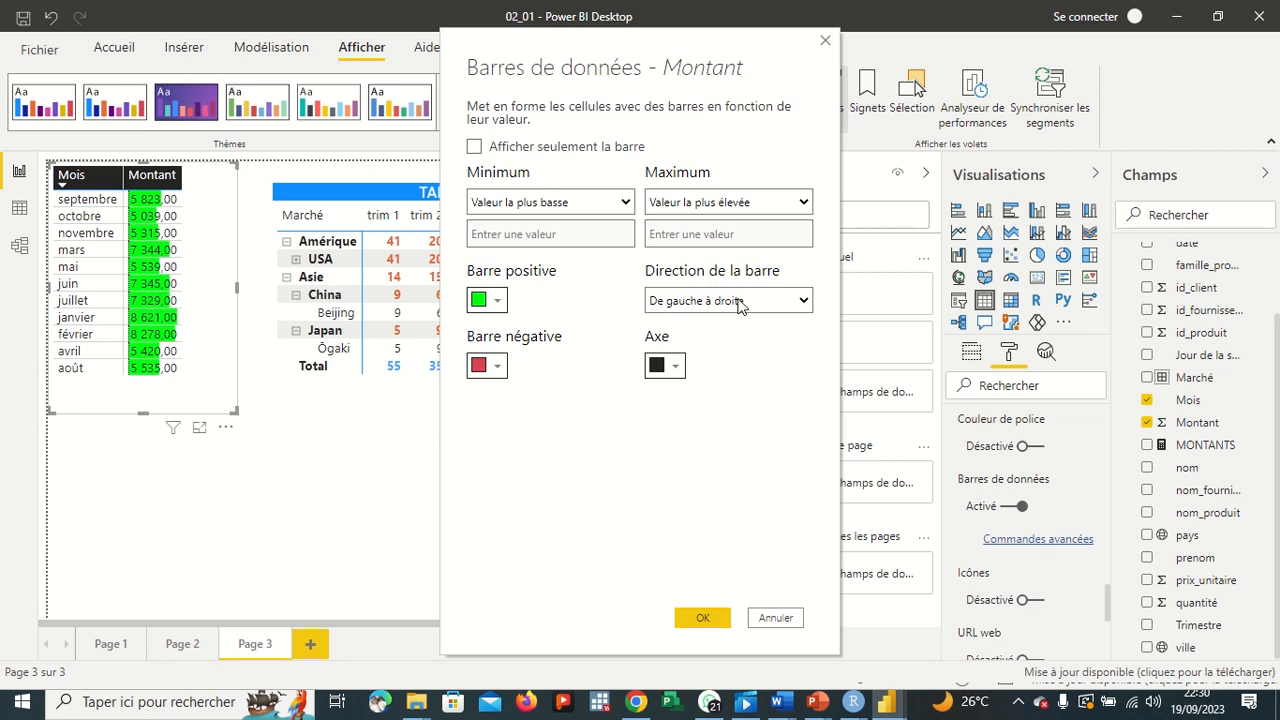
left_click(800, 305)
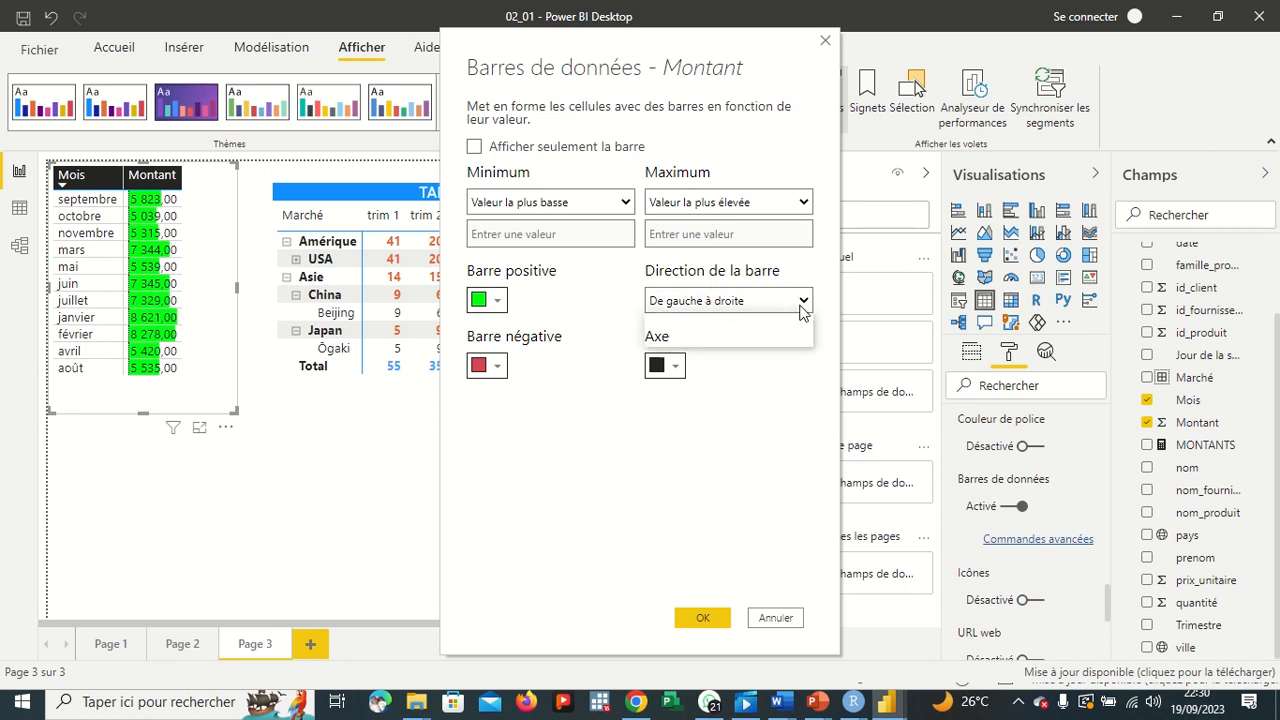
left_click(801, 306)
left_click(803, 305)
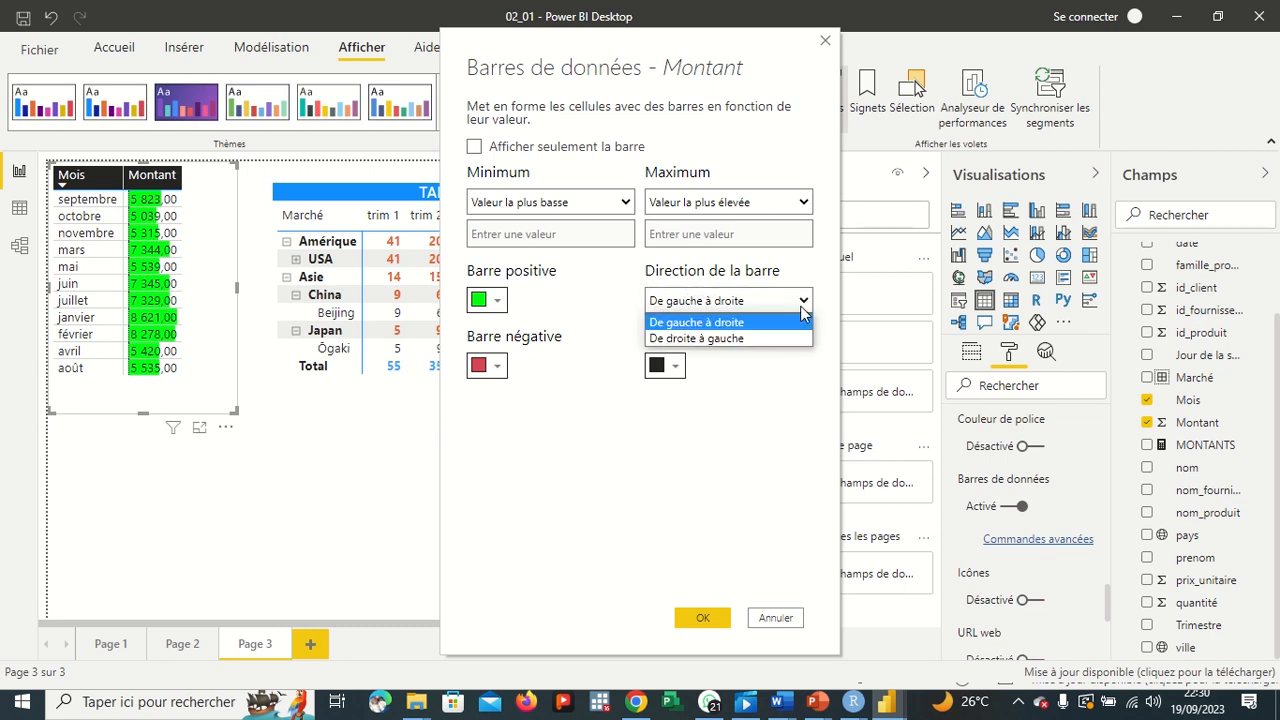
left_click(626, 425)
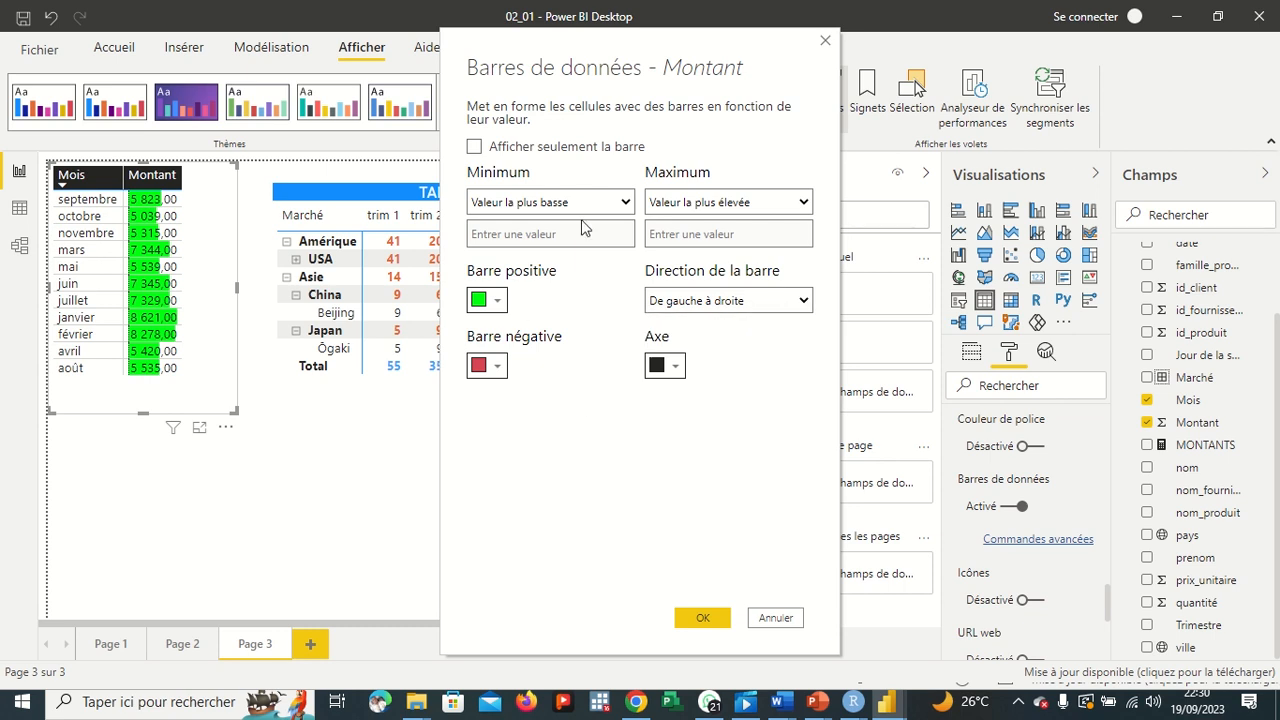
left_click(623, 204)
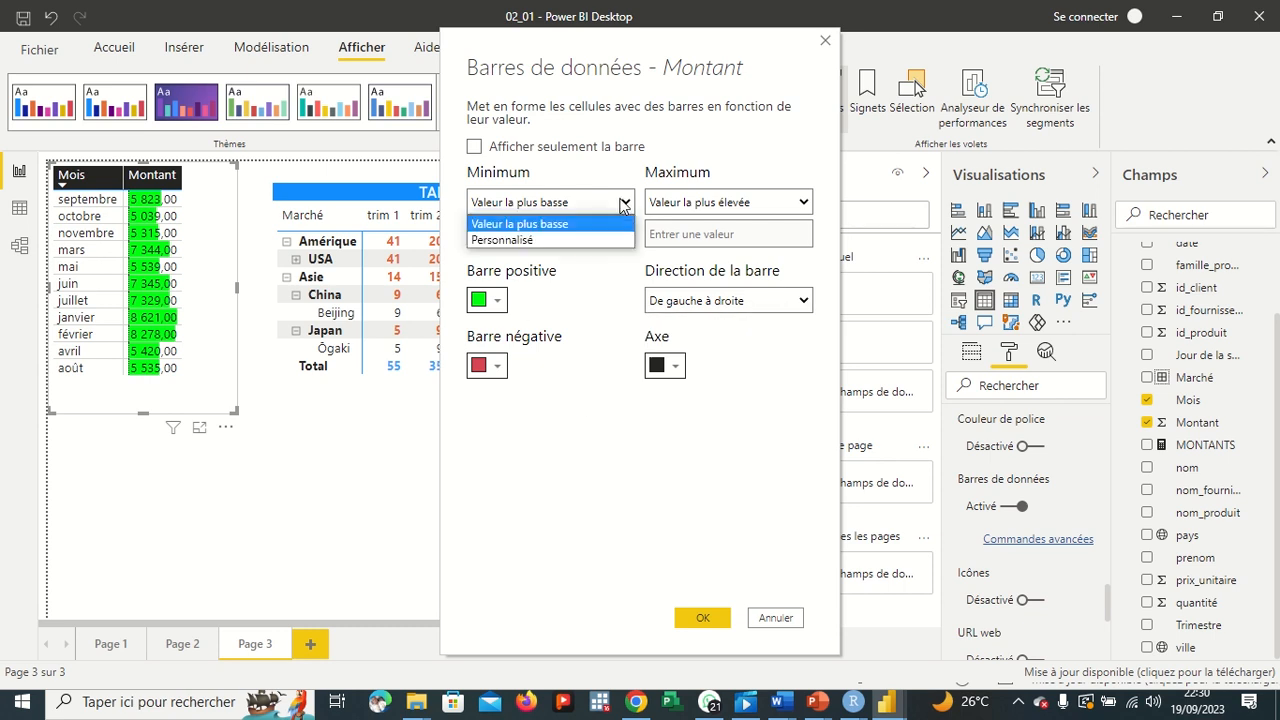
left_click(540, 241)
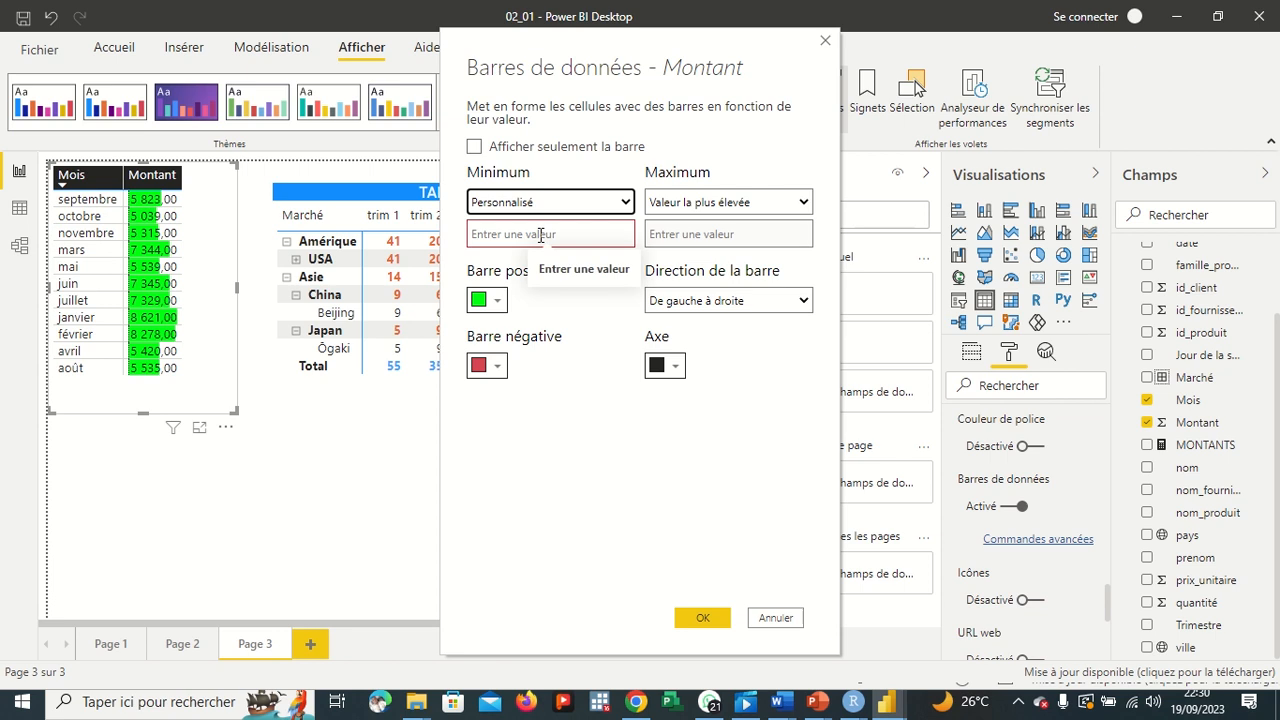
left_click(623, 201)
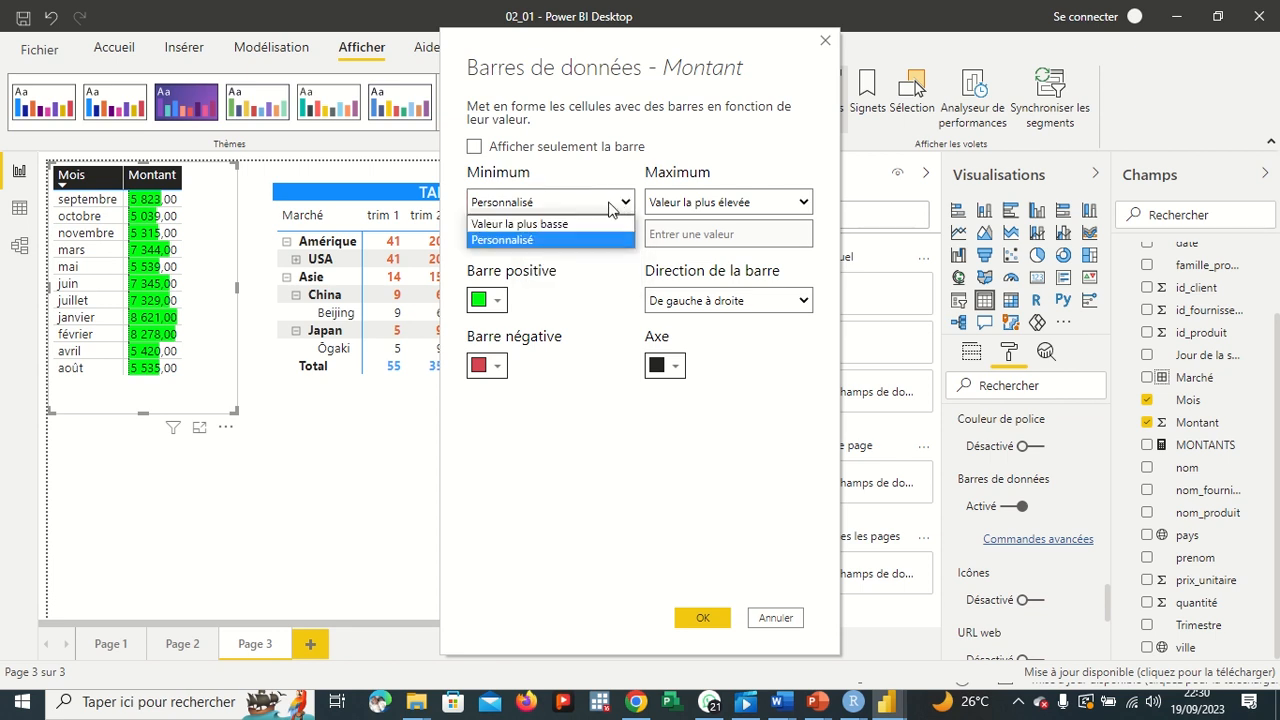
left_click(576, 225)
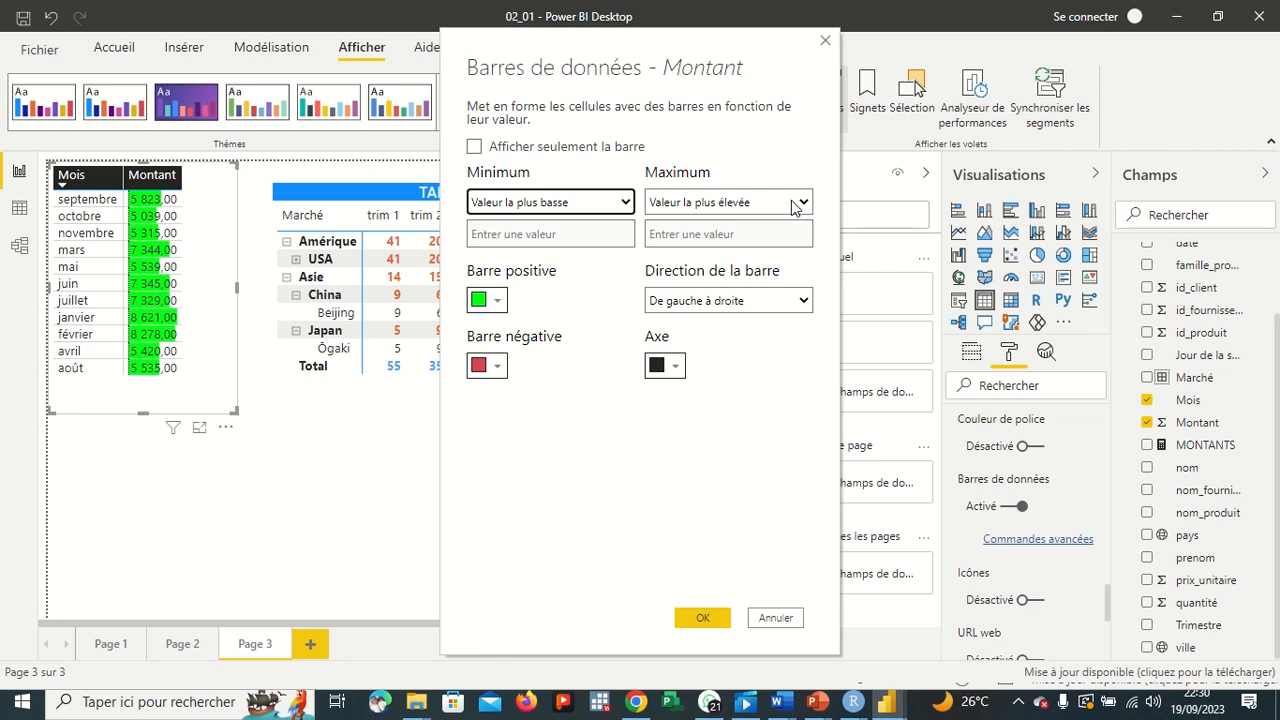
left_click(768, 619)
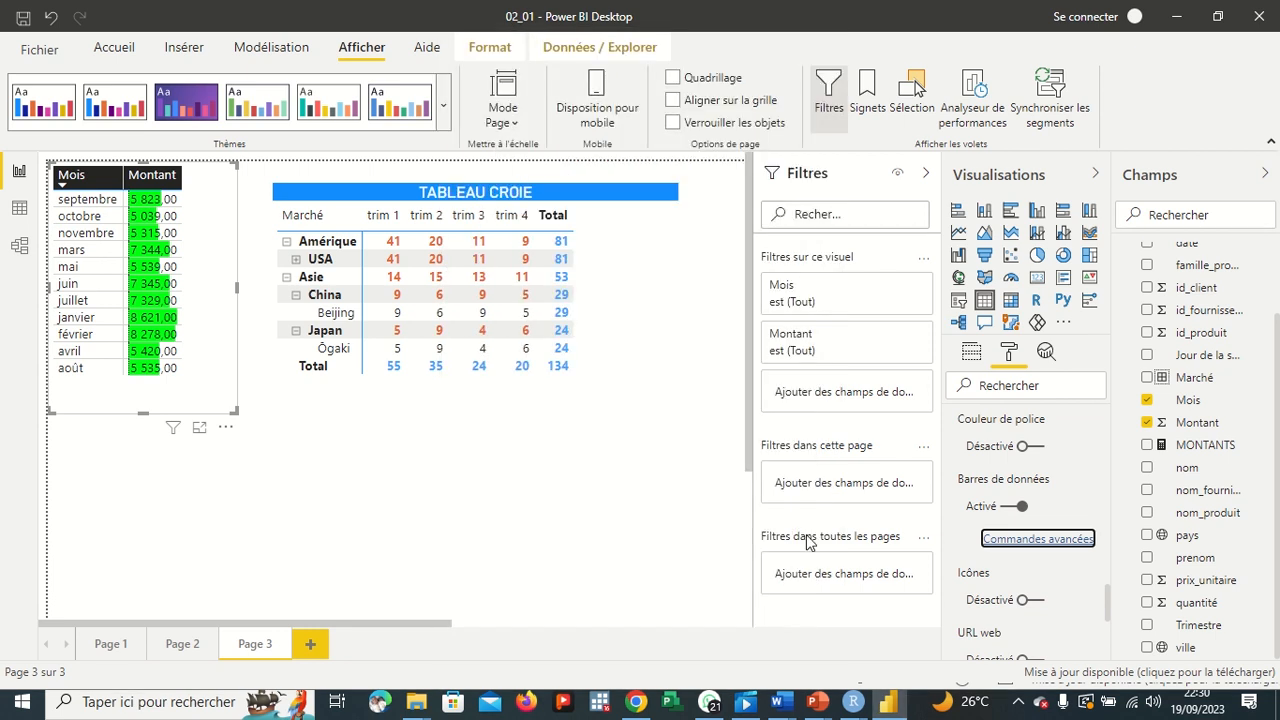
Step: Turn off Montant's data bars, enable font colour formatting instead and open its advanced settings
left_click(1023, 508)
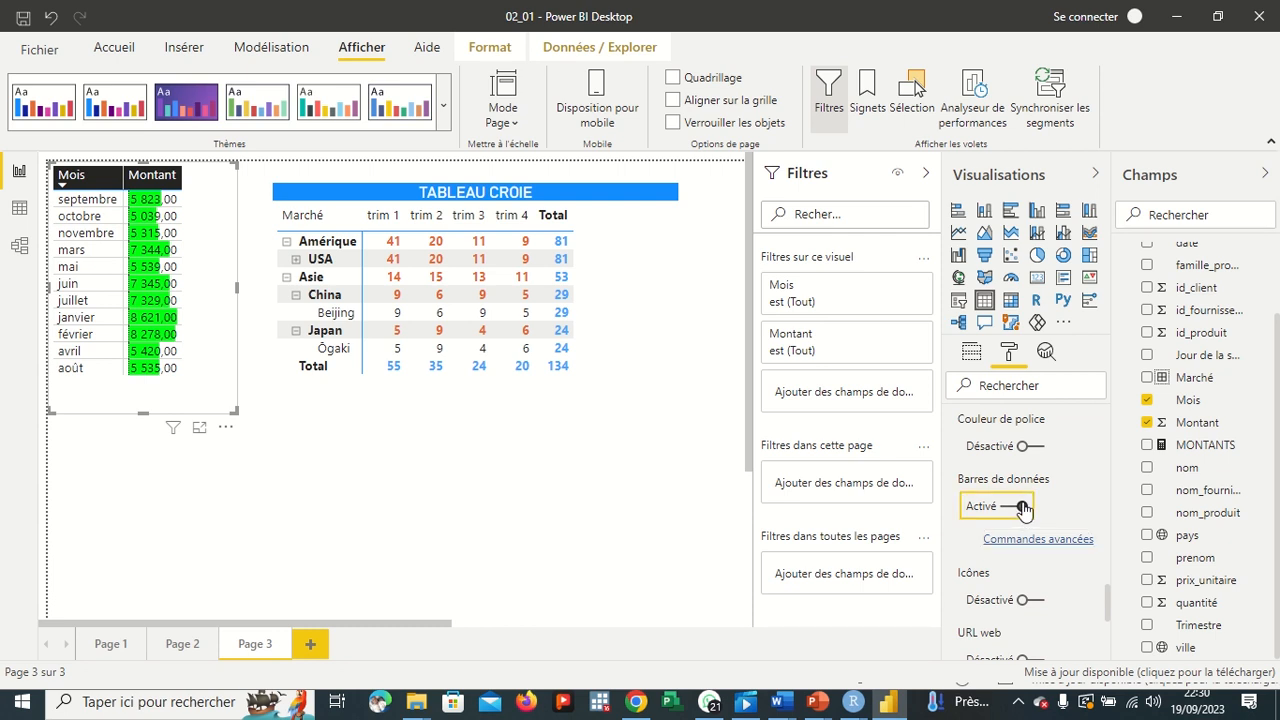
left_click(1024, 447)
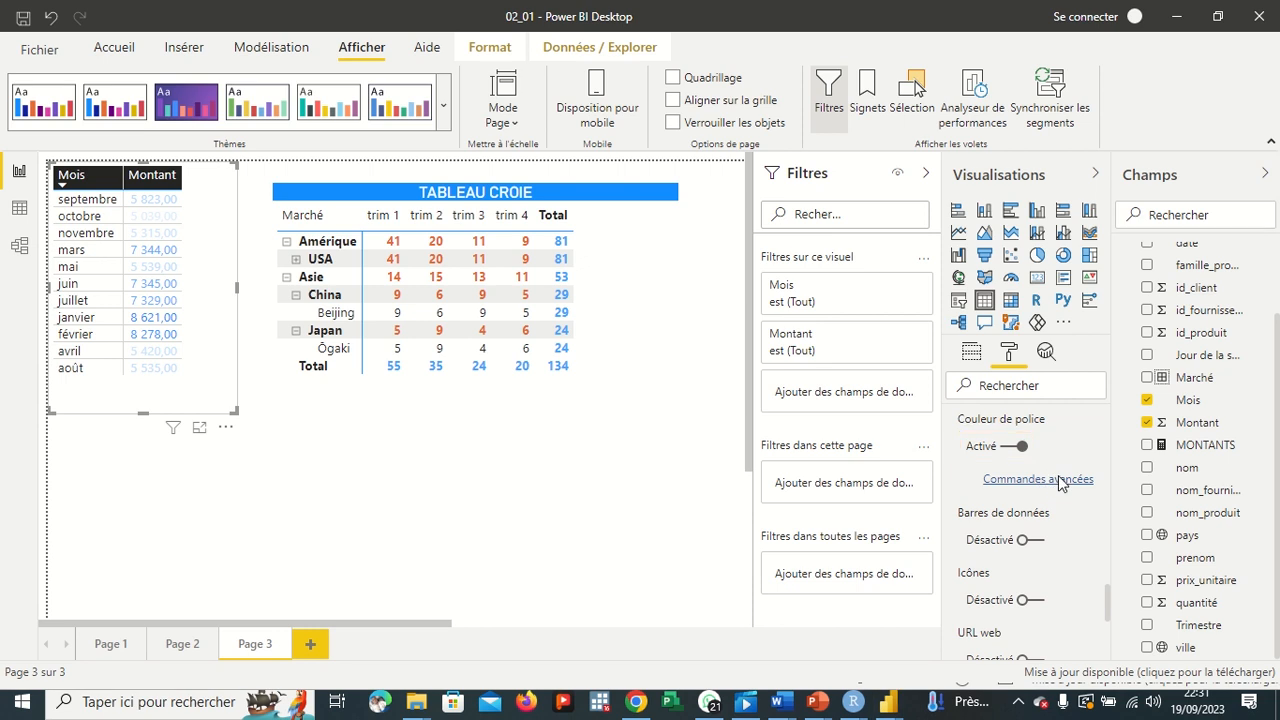
left_click(1060, 480)
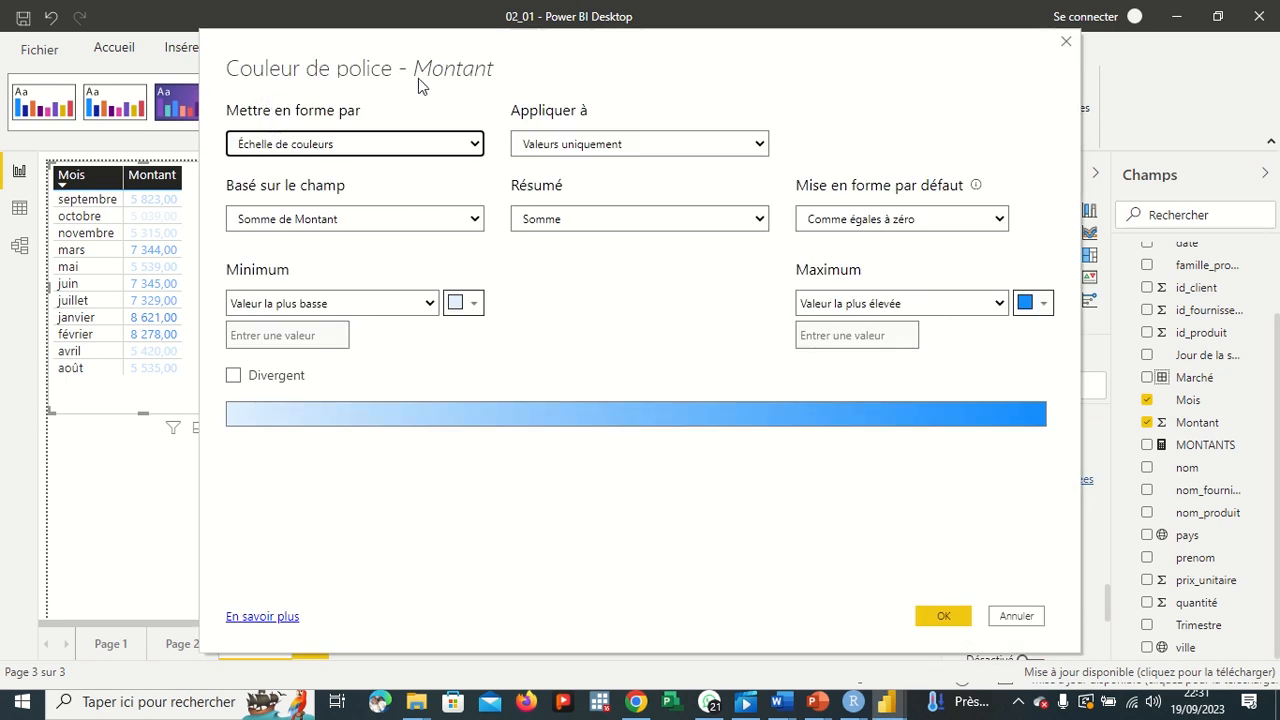
Step: Format Montant's font colour by Règles, applied to Valeurs uniquement and summarised by Somme
left_click(313, 146)
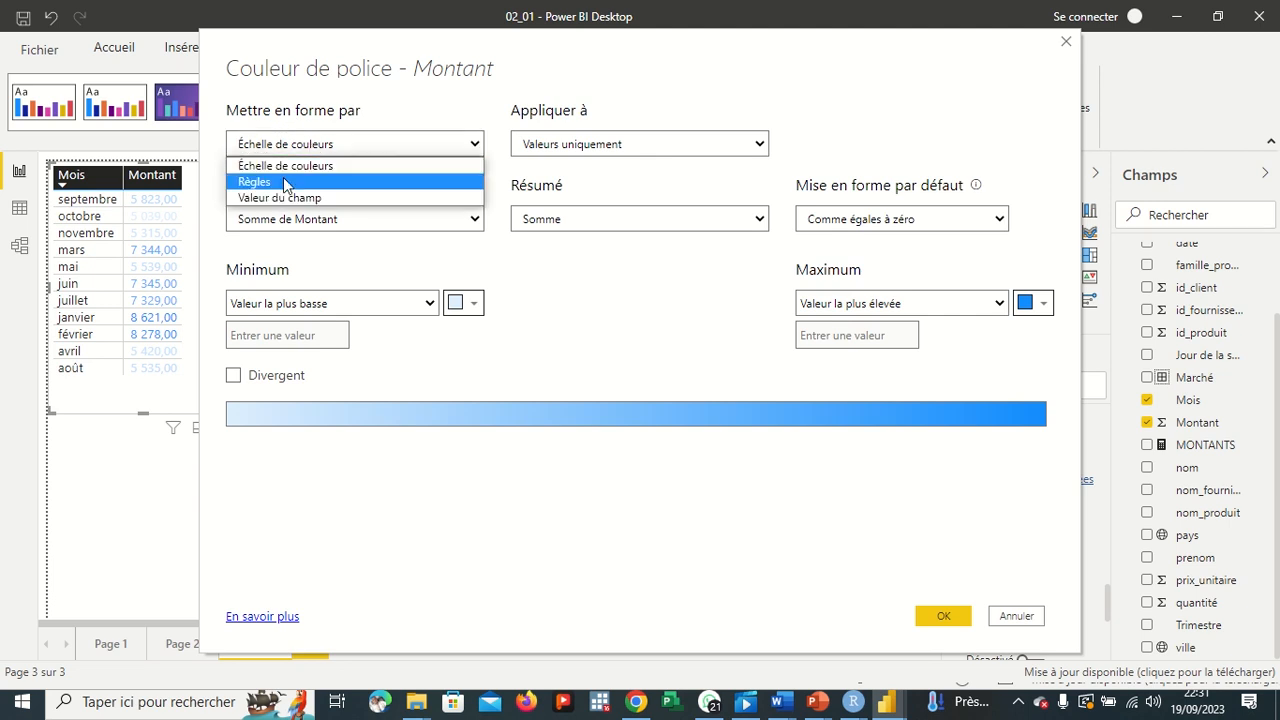
left_click(283, 183)
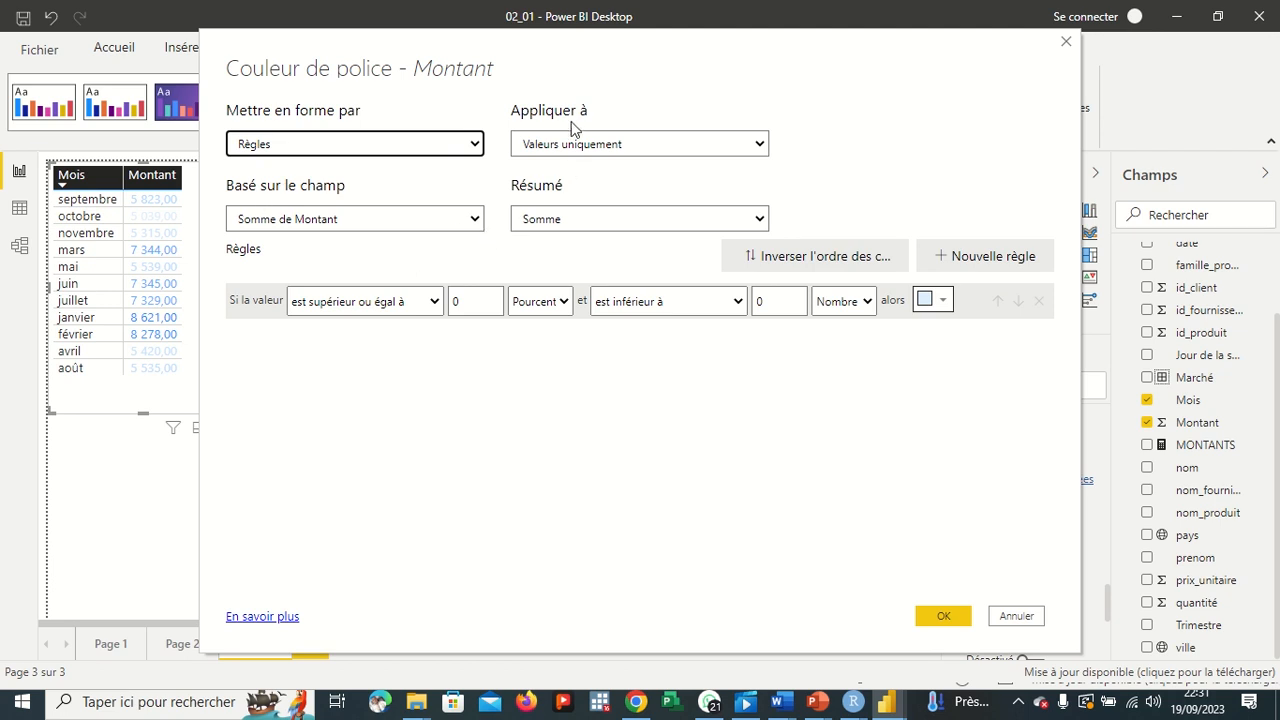
left_click(604, 148)
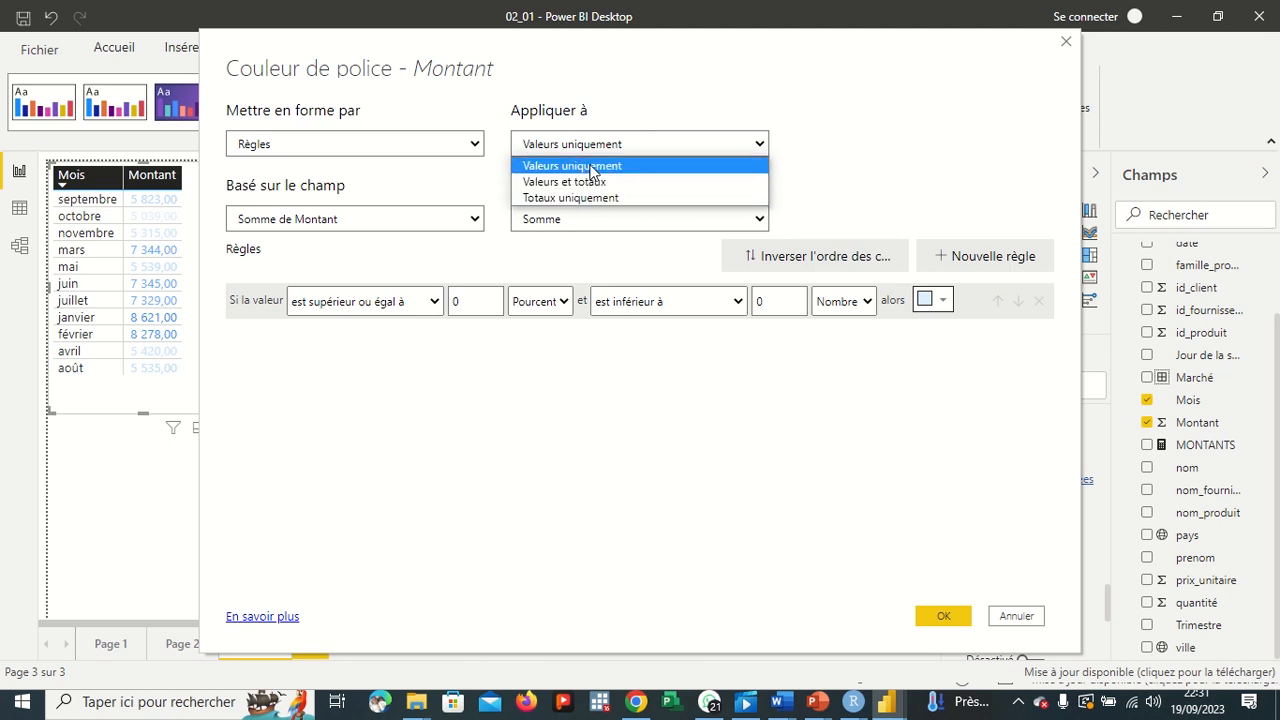
left_click(591, 166)
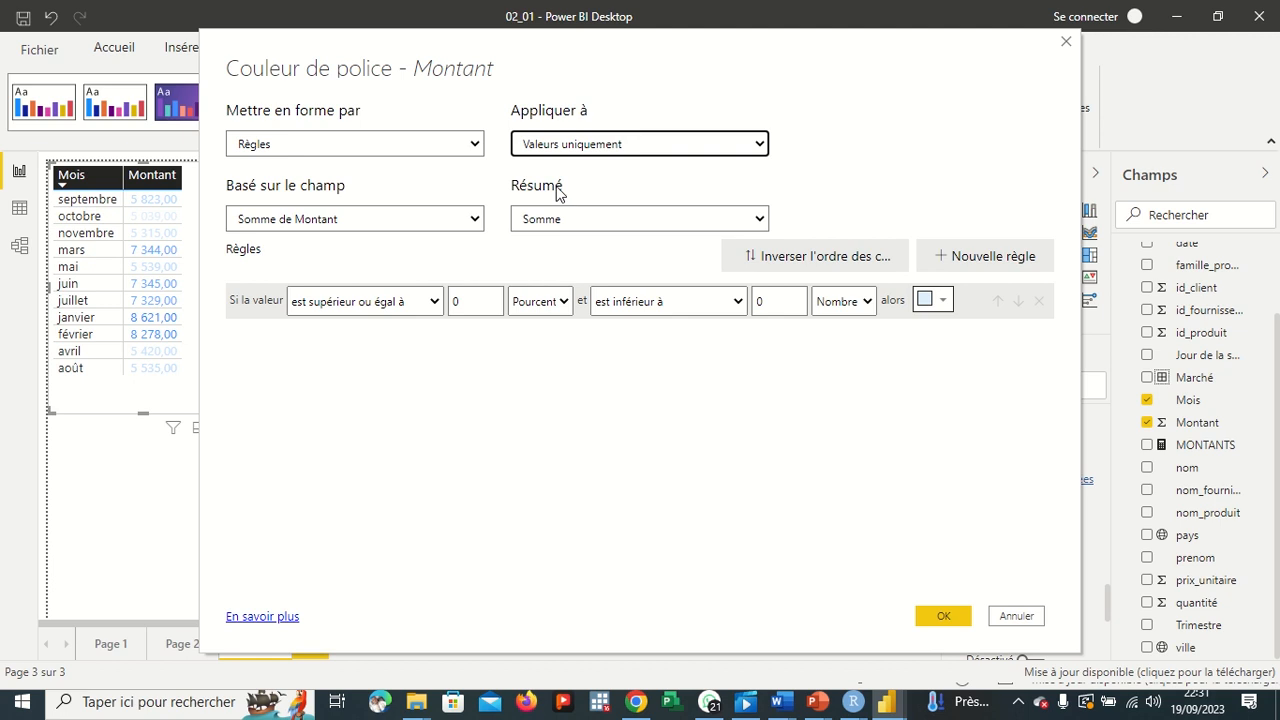
left_click(620, 217)
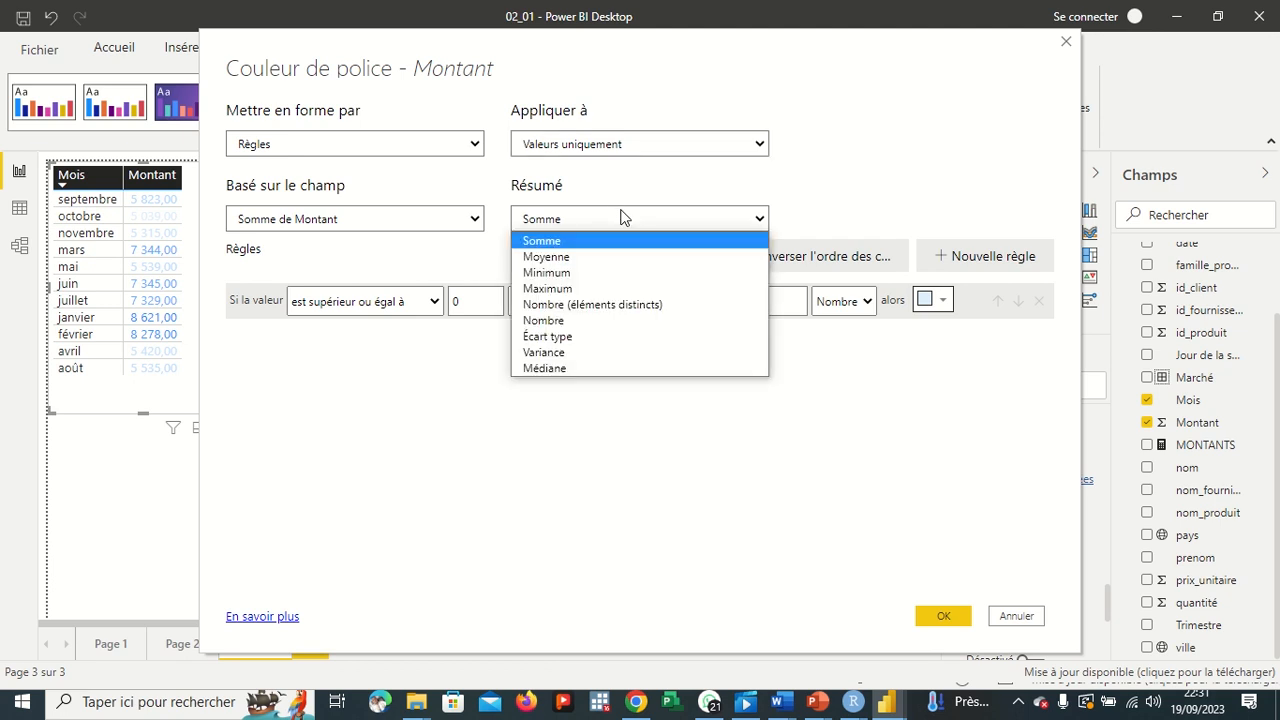
left_click(528, 241)
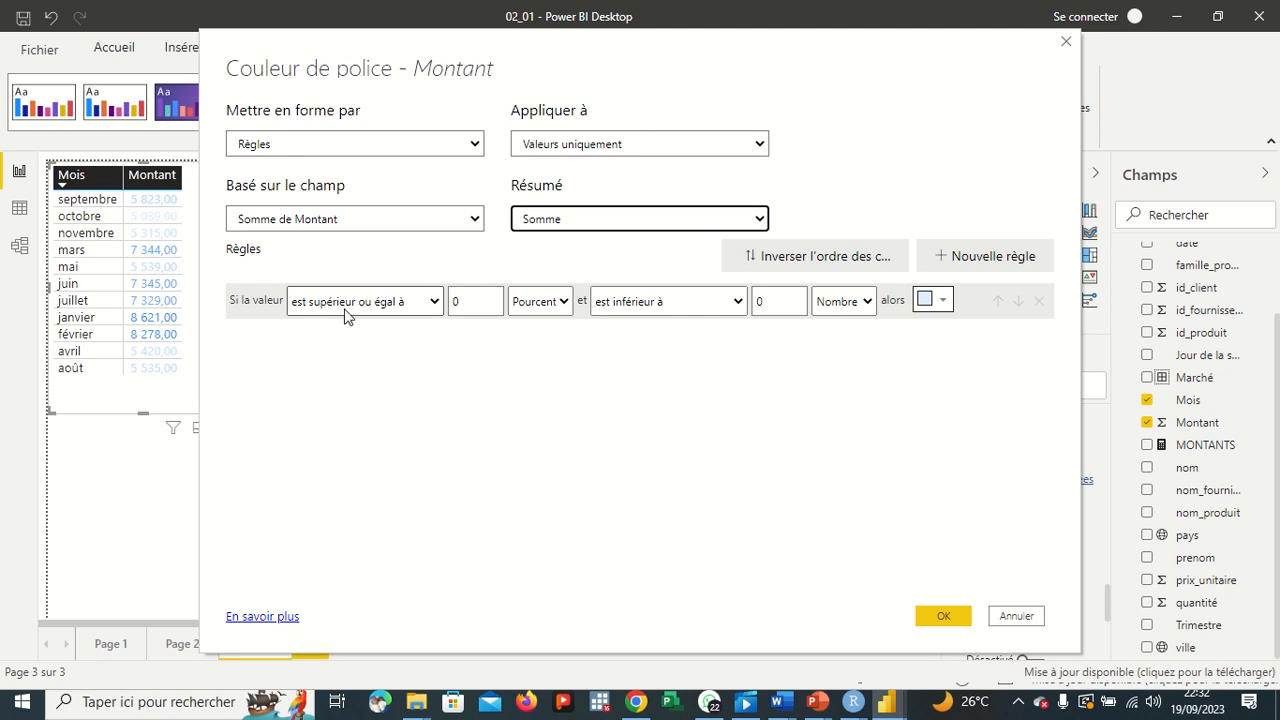
Step: Set the first rule's lower condition to est supérieur à 6500, expressed as Nombre
left_click(435, 304)
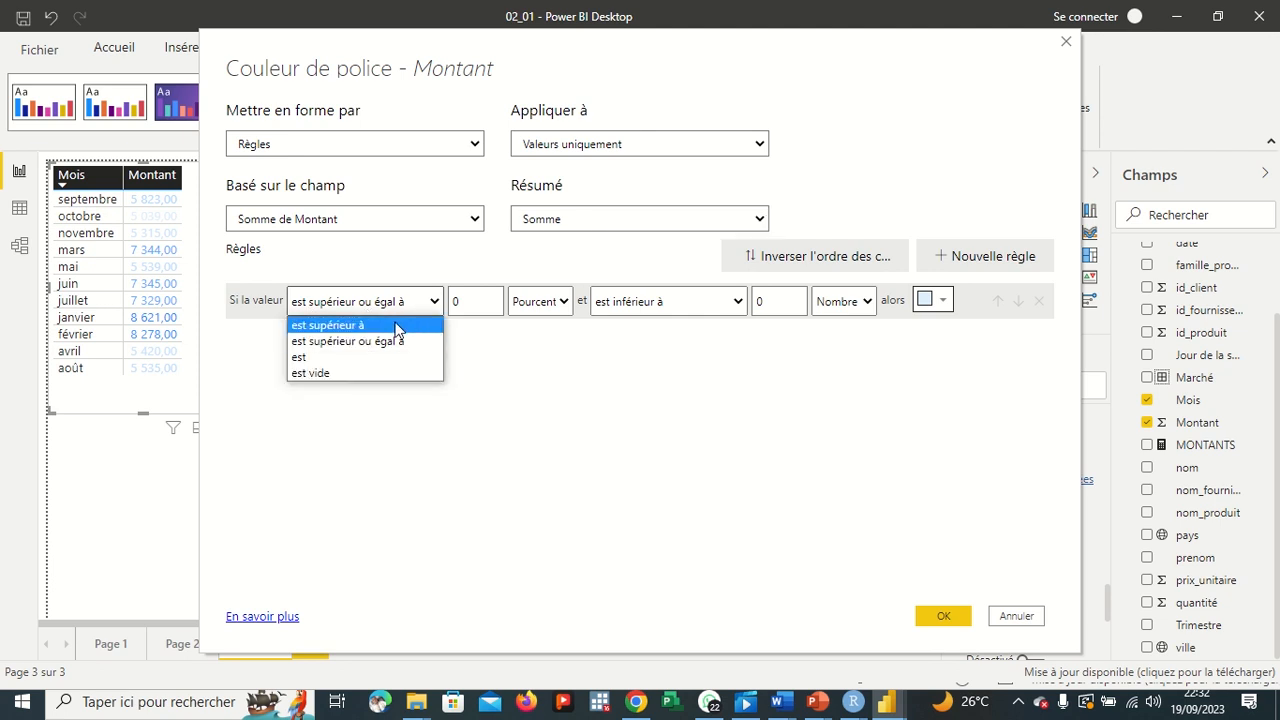
left_click(397, 327)
left_click(473, 302)
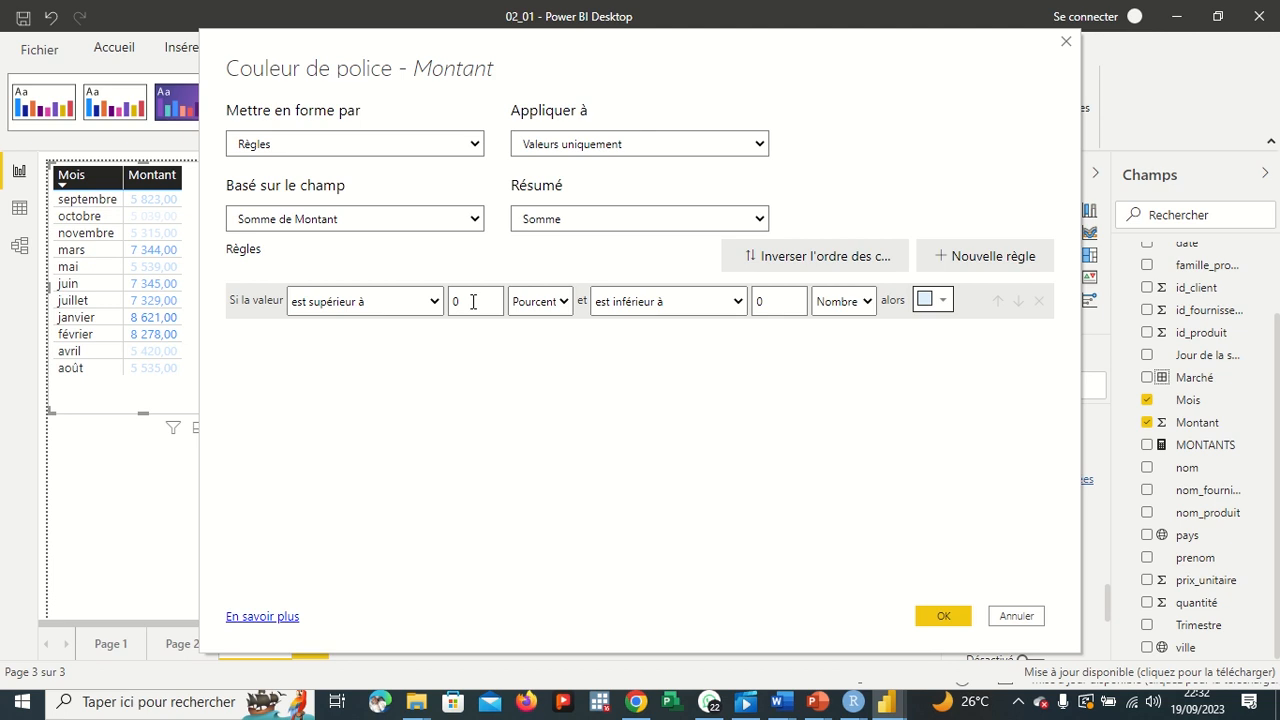
key("BackSpace")
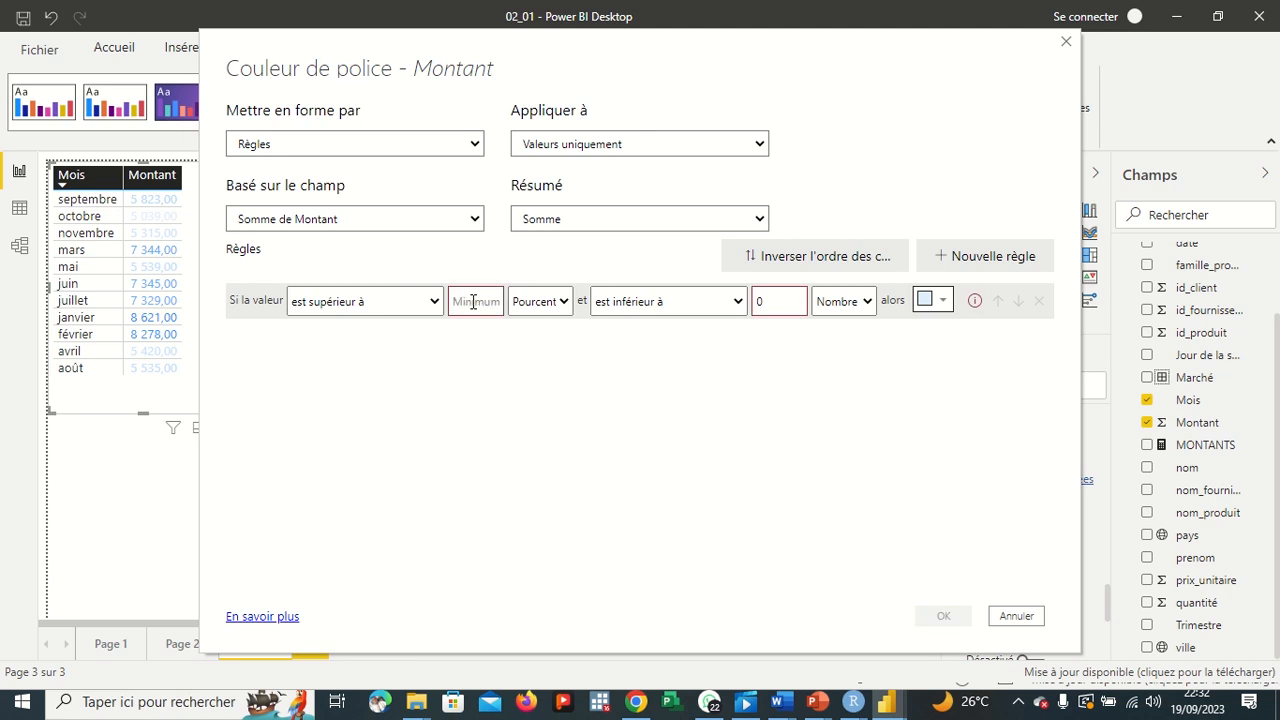
type("6500")
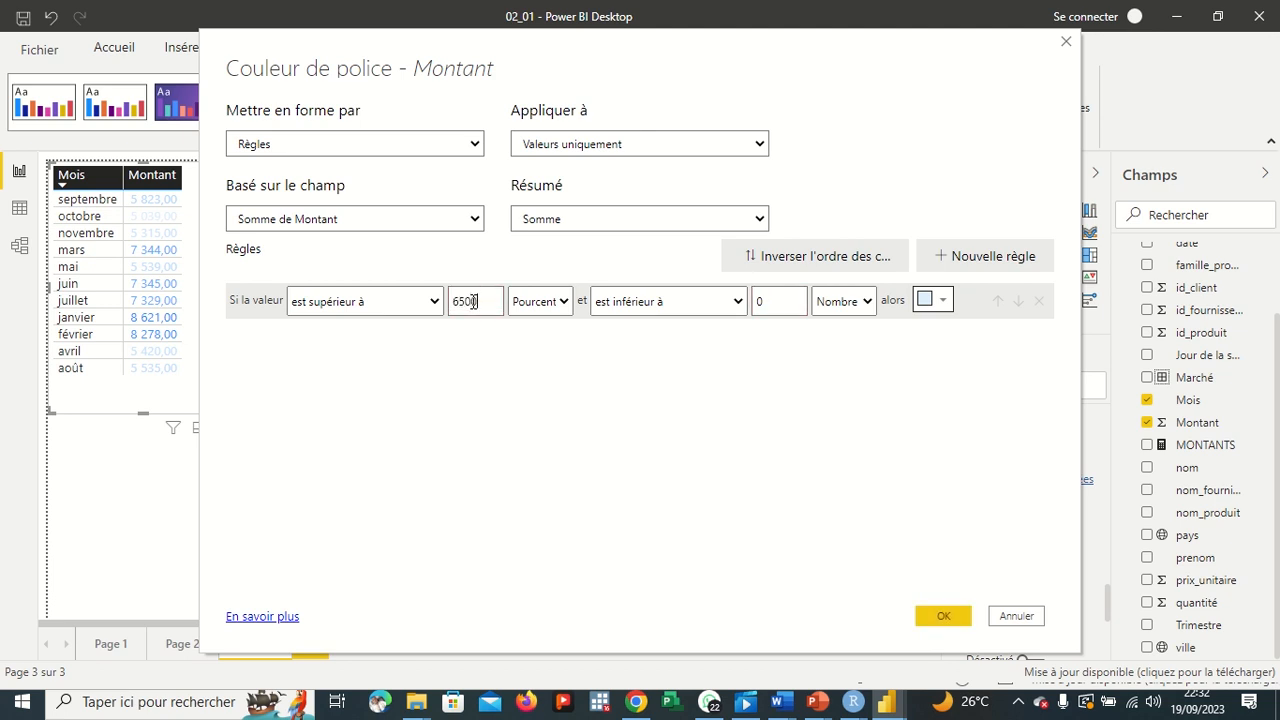
left_click(564, 302)
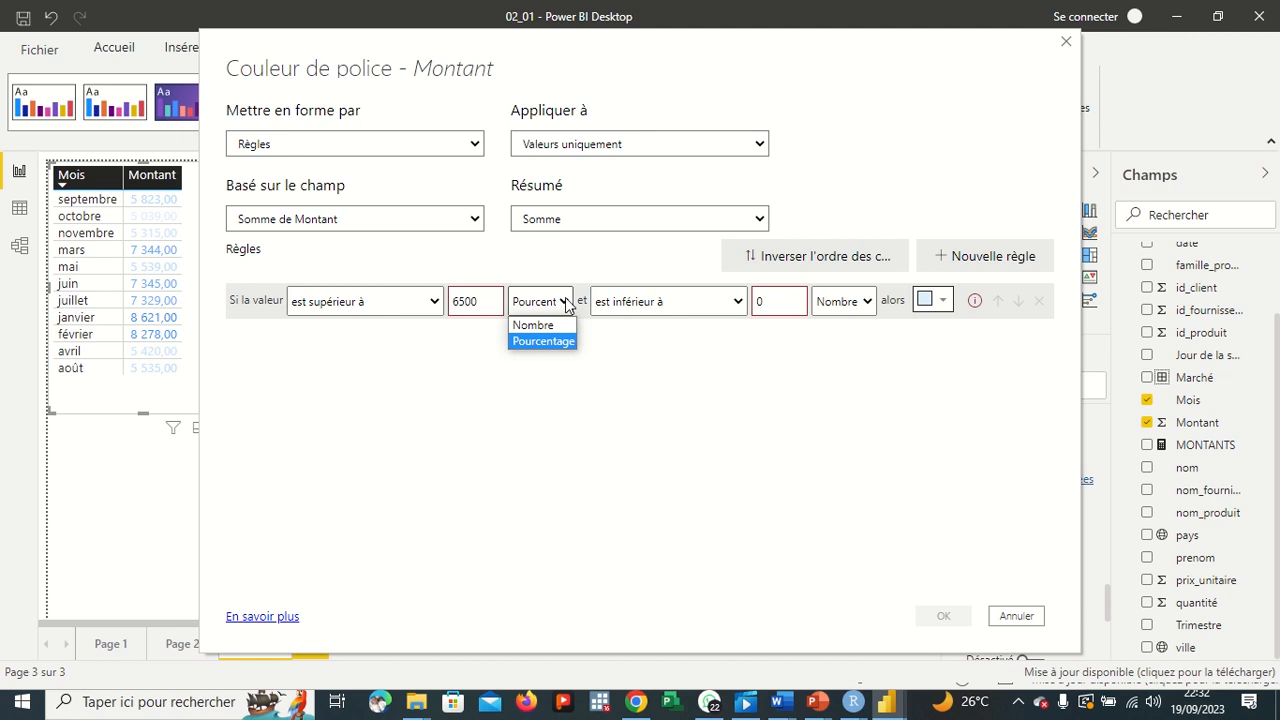
left_click(564, 327)
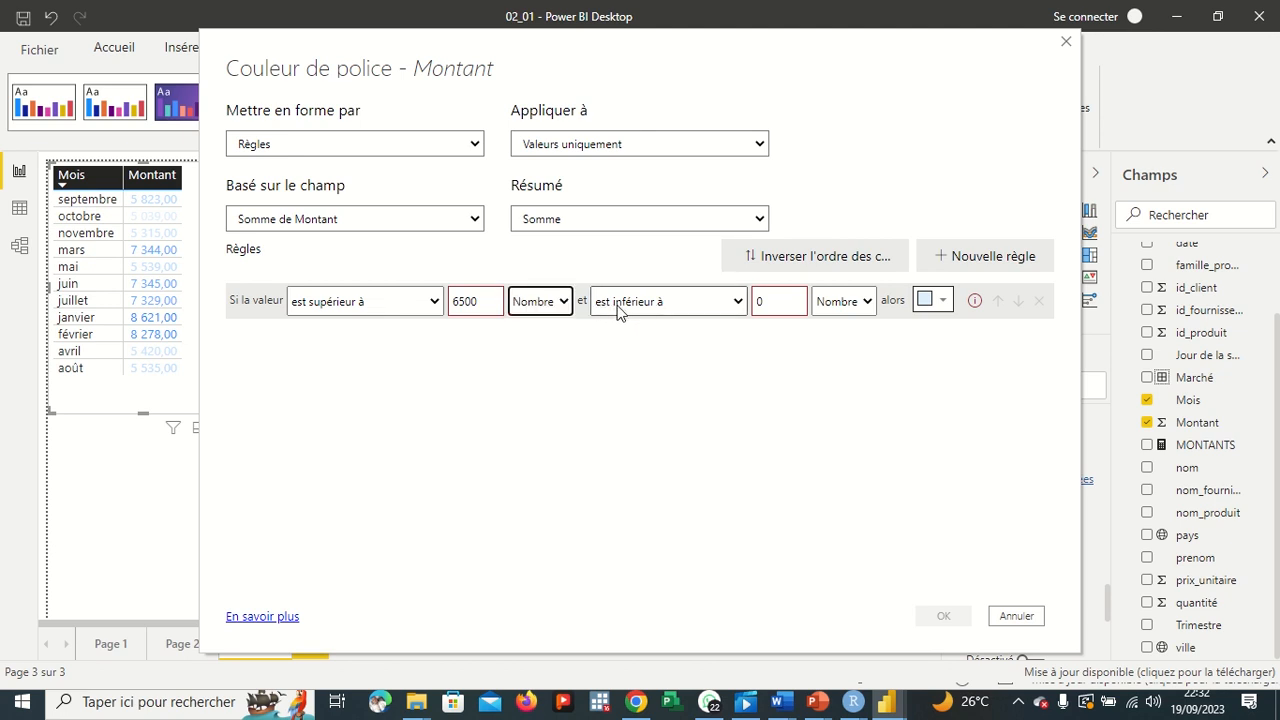
Step: Replace the first rule's lower limit with 0
left_click(477, 303)
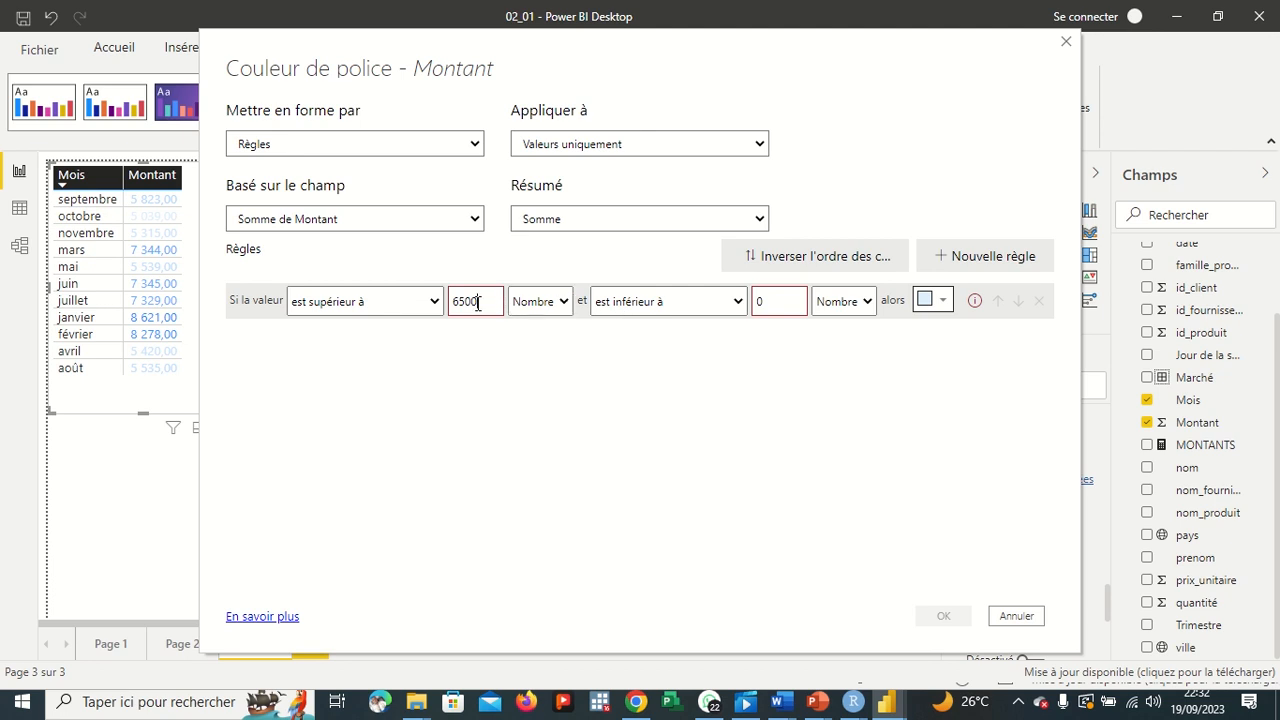
key("BackSpace")
key("BackSpace")
key("BackSpace")
key("BackSpace")
type("0")
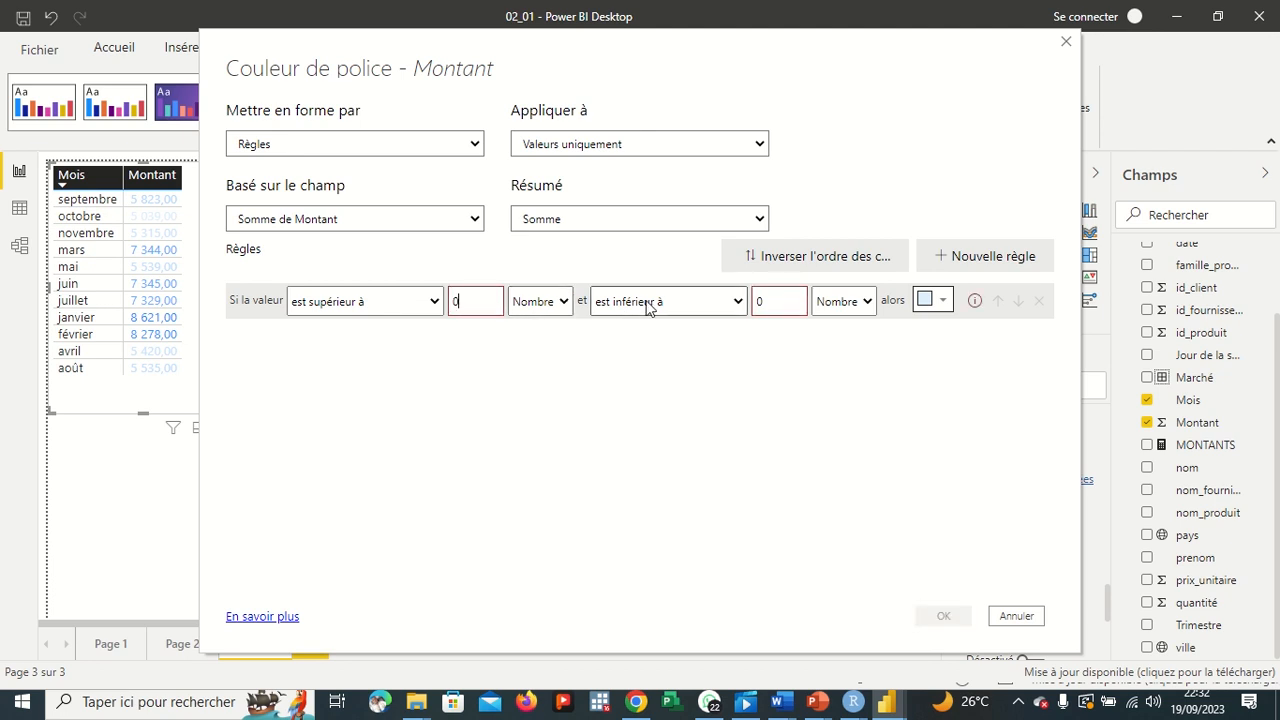
Step: Set the first rule's upper condition to est inférieur ou égal à 6500 and its font colour to red
left_click(738, 302)
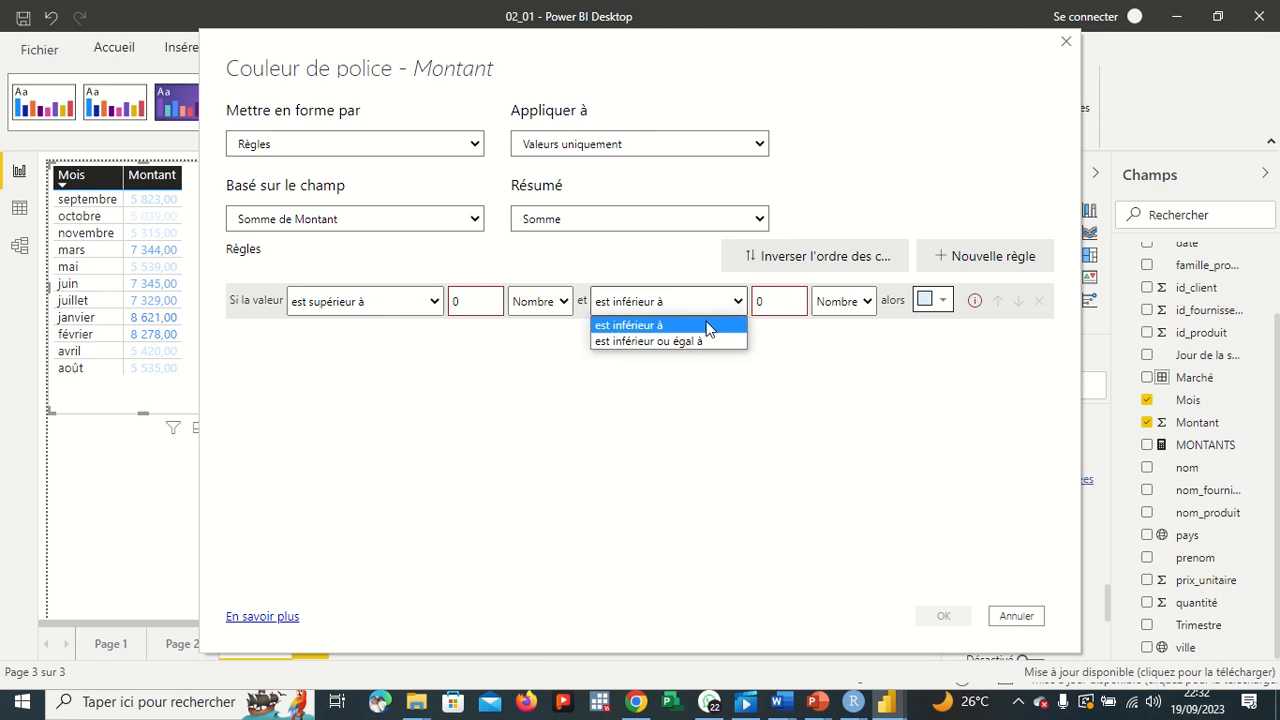
left_click(652, 341)
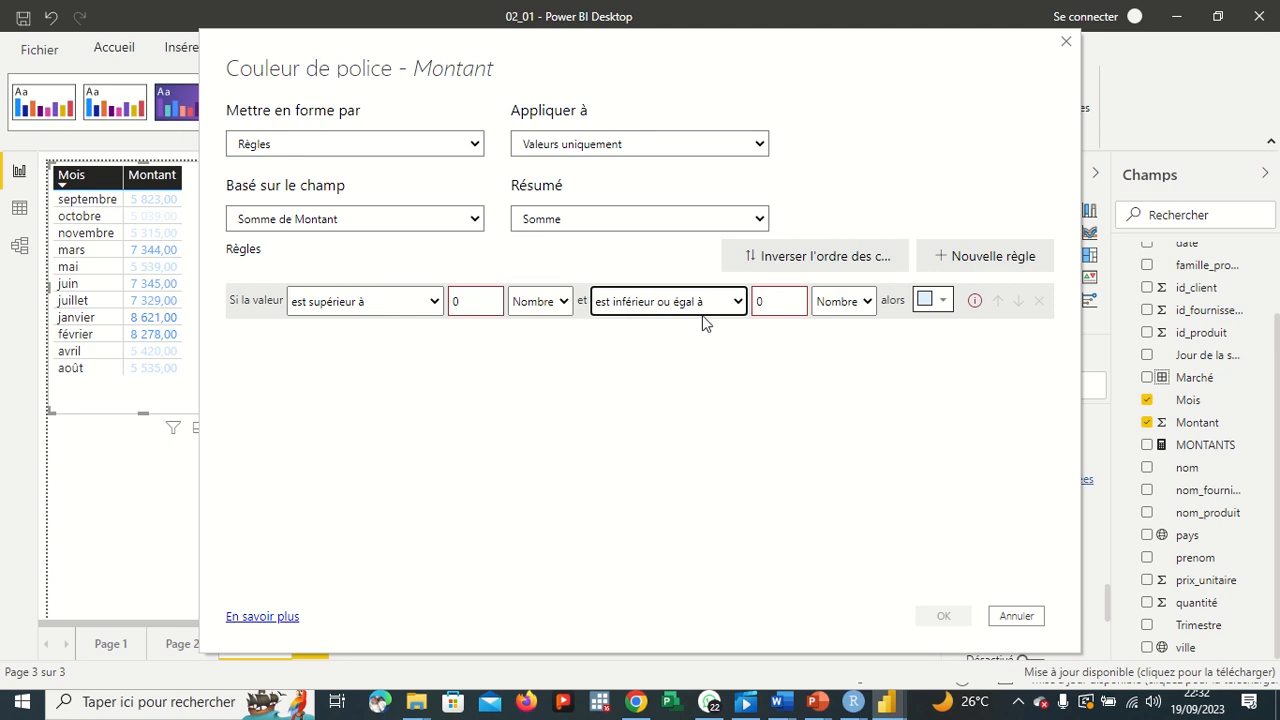
left_click(767, 301)
key("BackSpace")
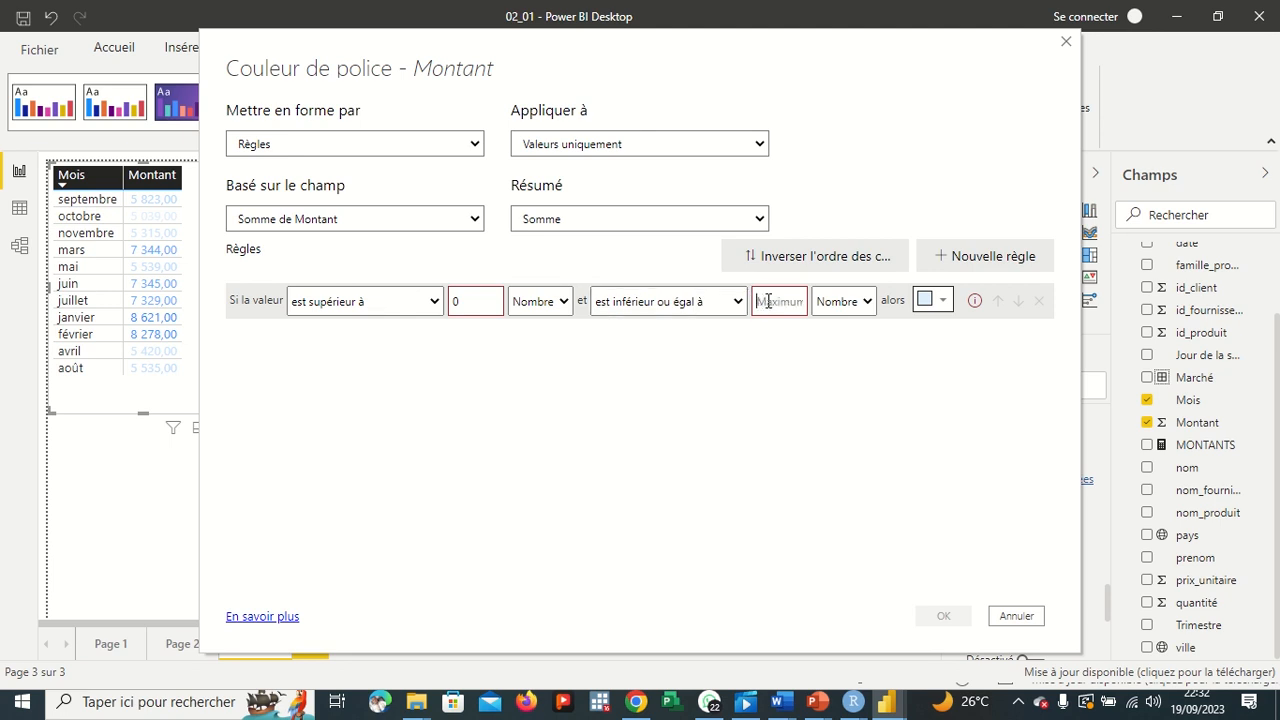
type("6500")
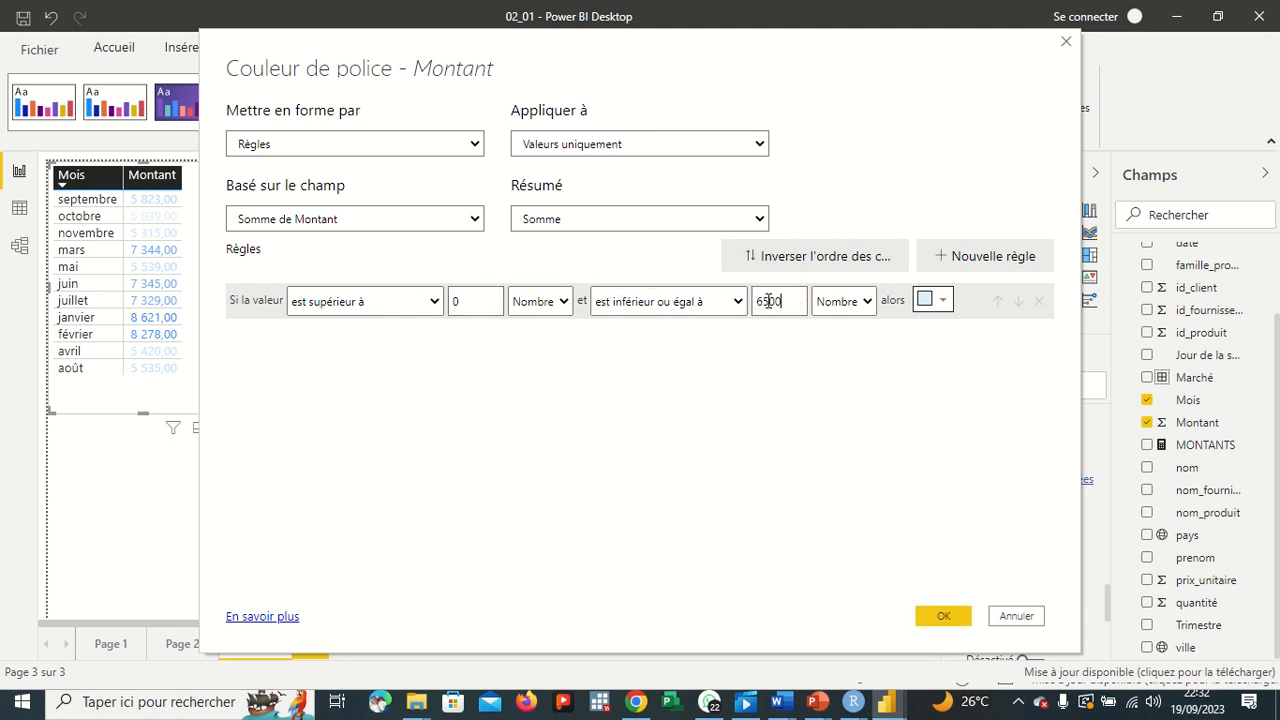
left_click(942, 302)
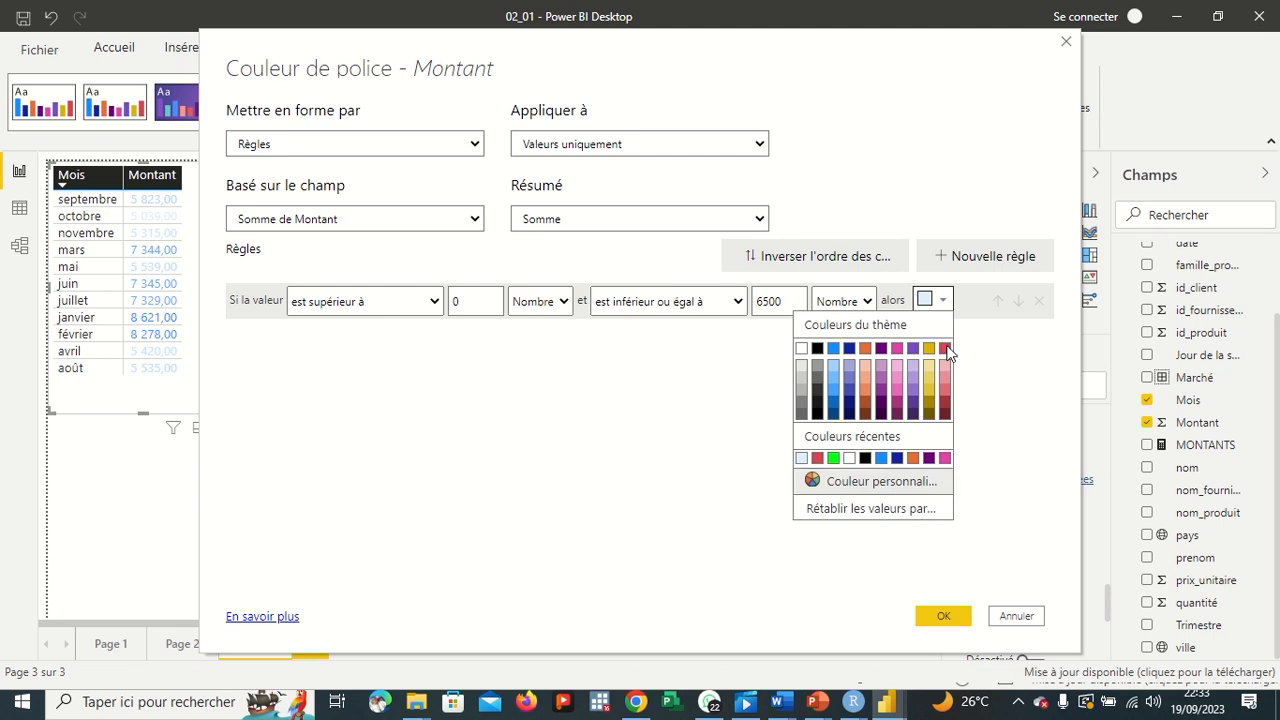
left_click(945, 349)
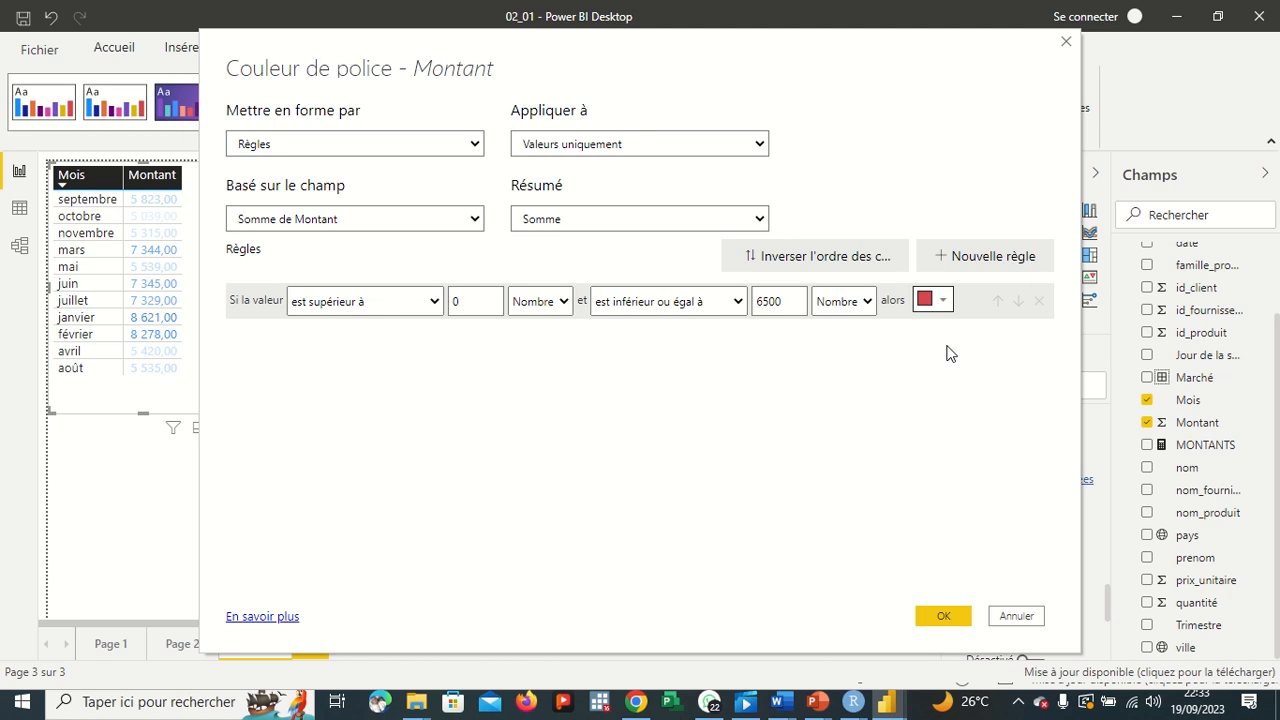
Step: Add a second rule with a lower limit of 6500, expressed as Nombre
left_click(990, 258)
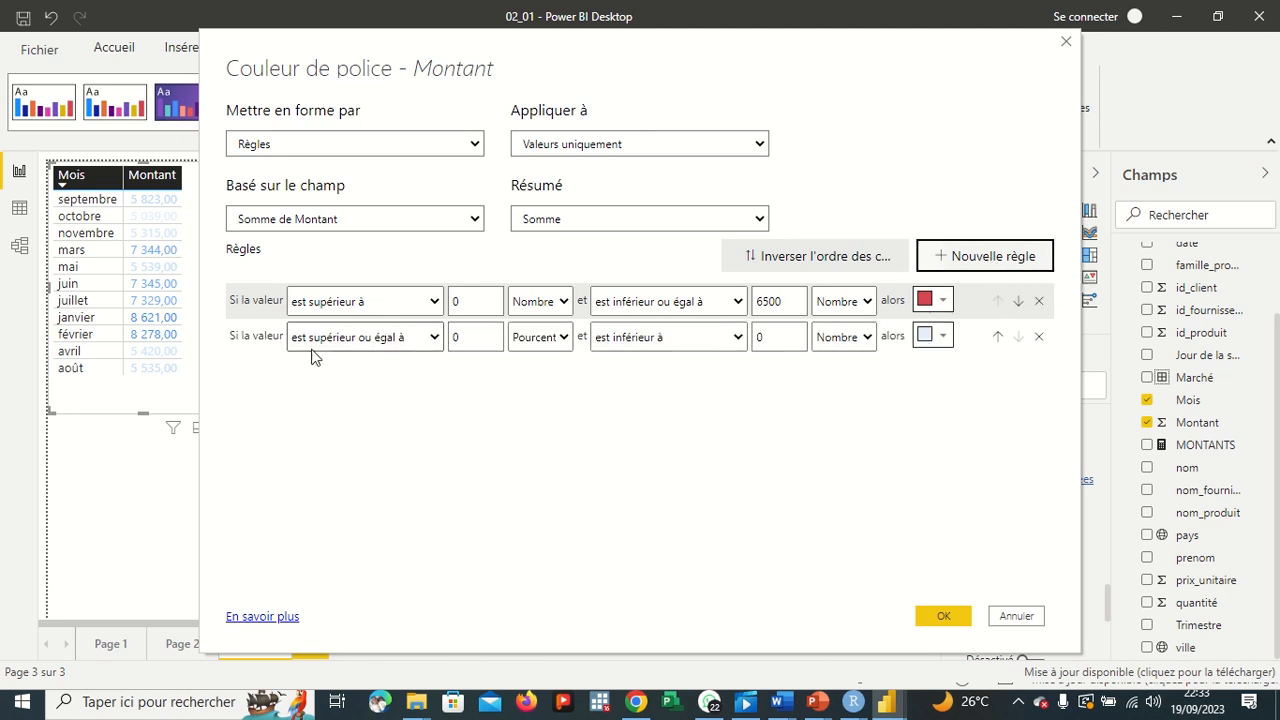
left_click(462, 338)
key("BackSpace")
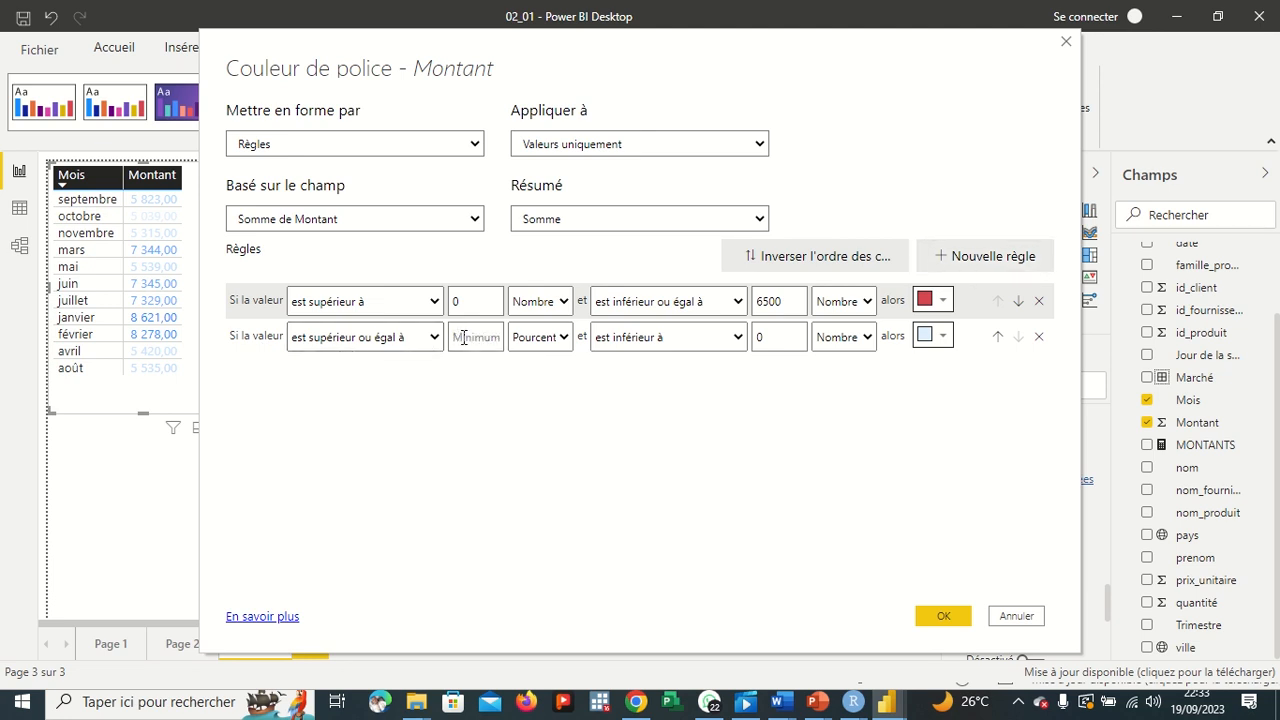
type("6500")
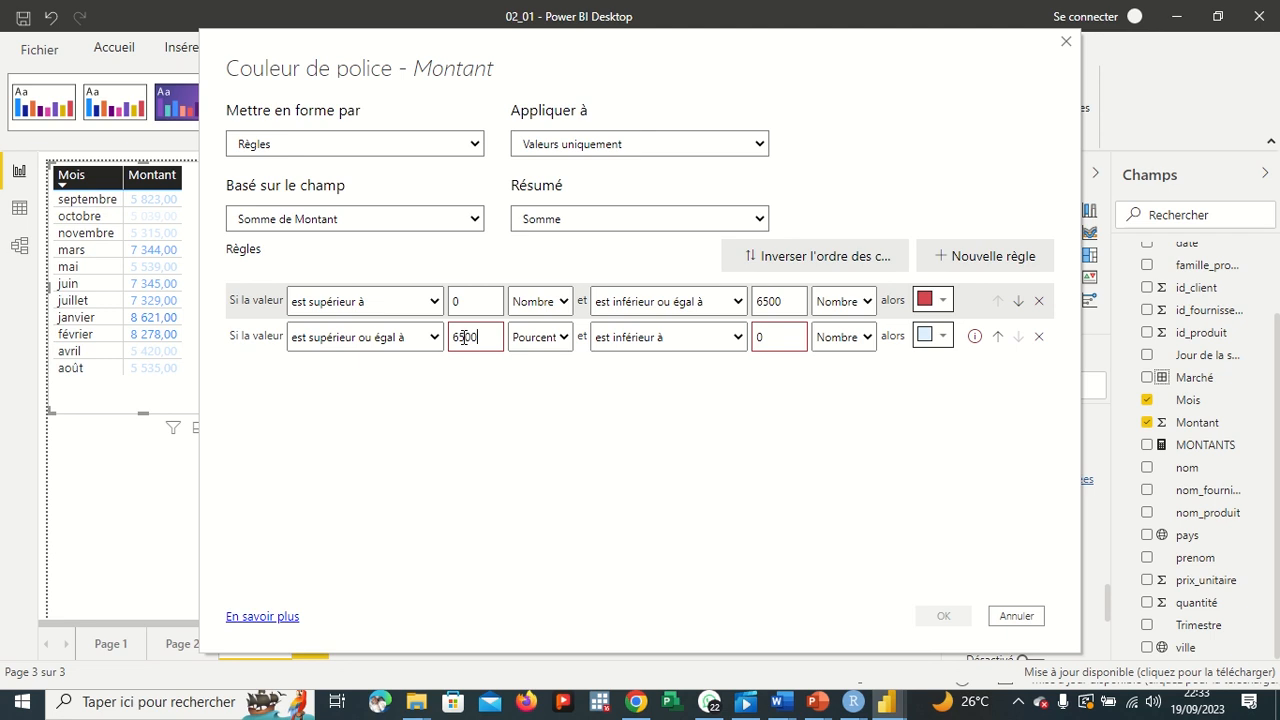
left_click(565, 339)
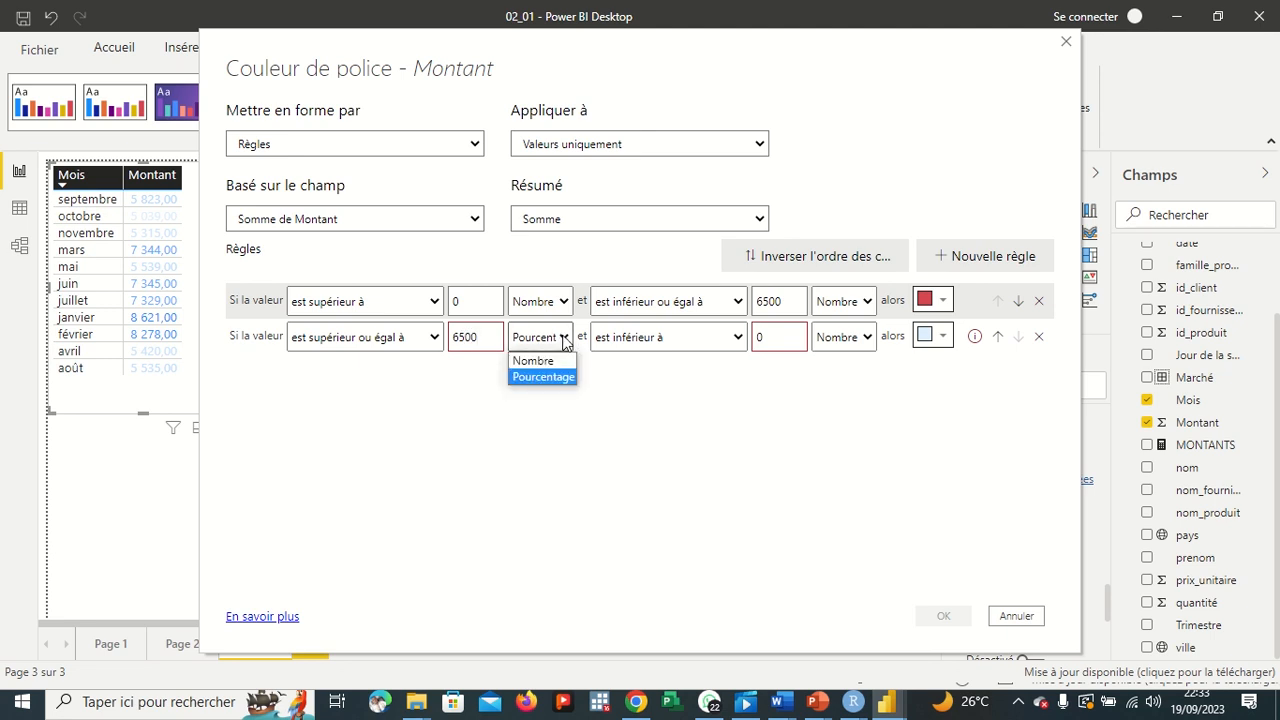
left_click(560, 361)
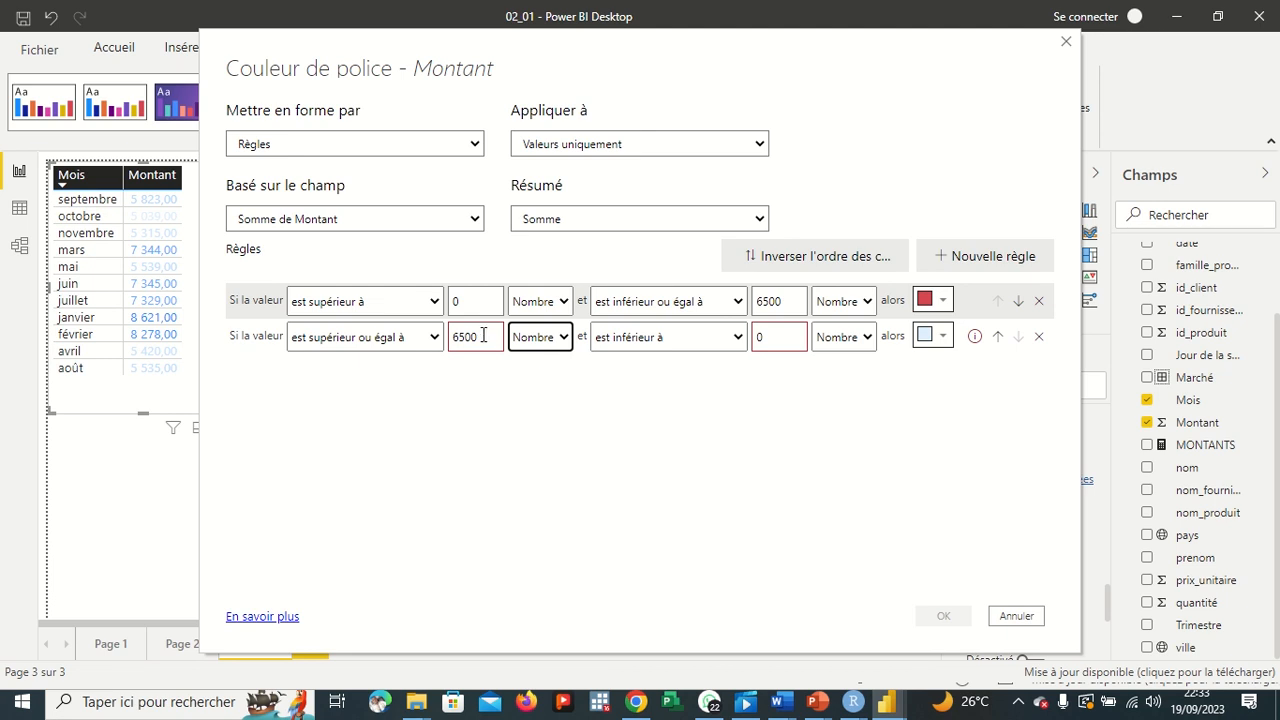
left_click(564, 338)
left_click(567, 340)
Step: Set the second rule's upper limit to 10000 and its colour to bright green, and apply the font colour rules
left_click(778, 337)
key("BackSpace")
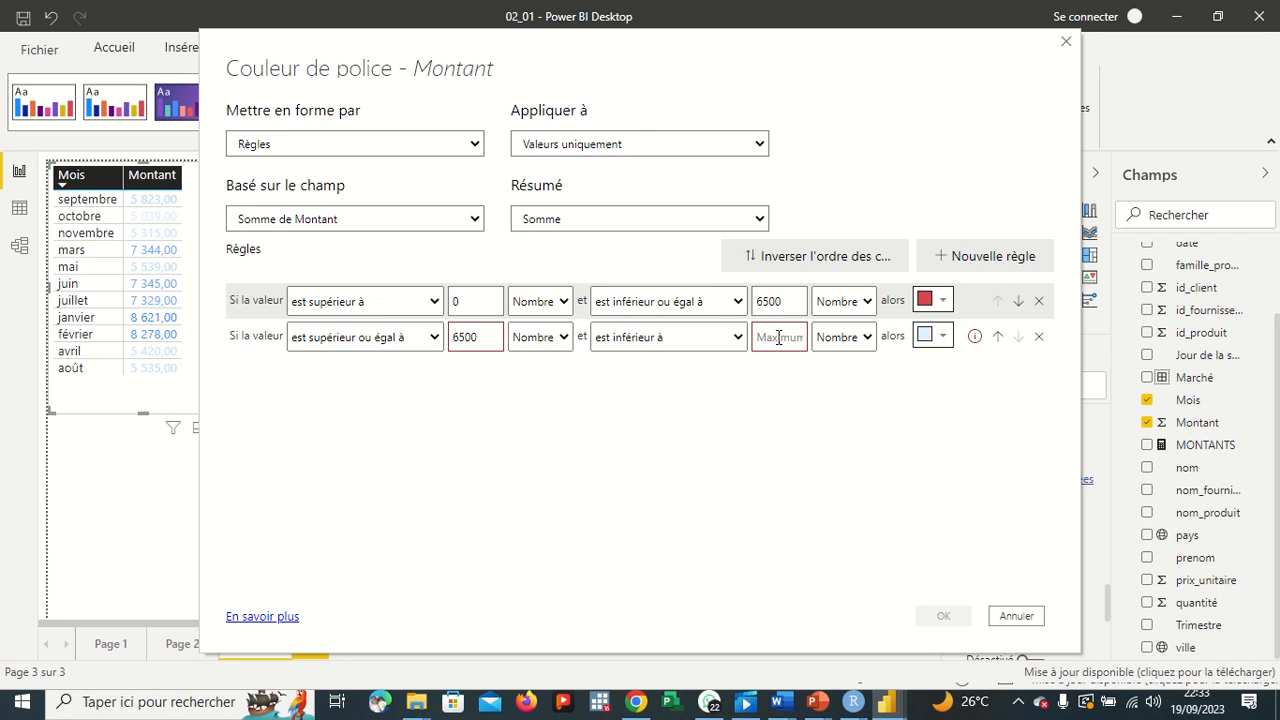
type("10000")
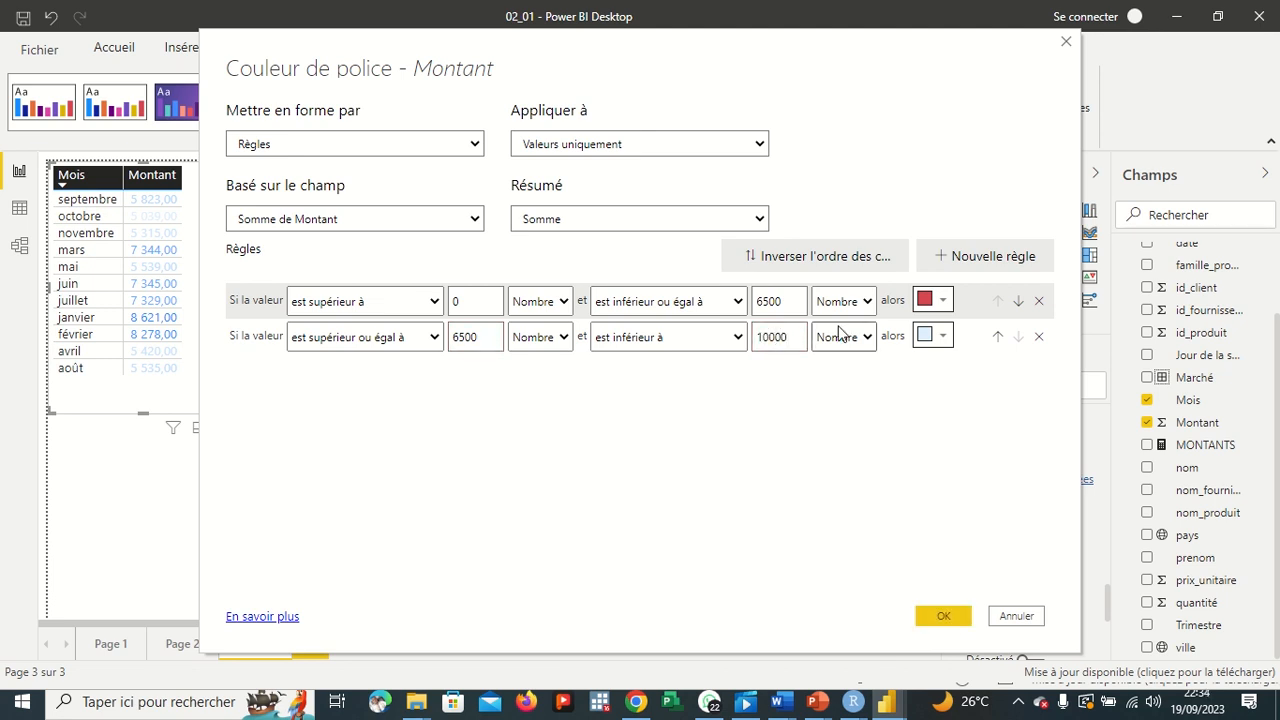
left_click(944, 339)
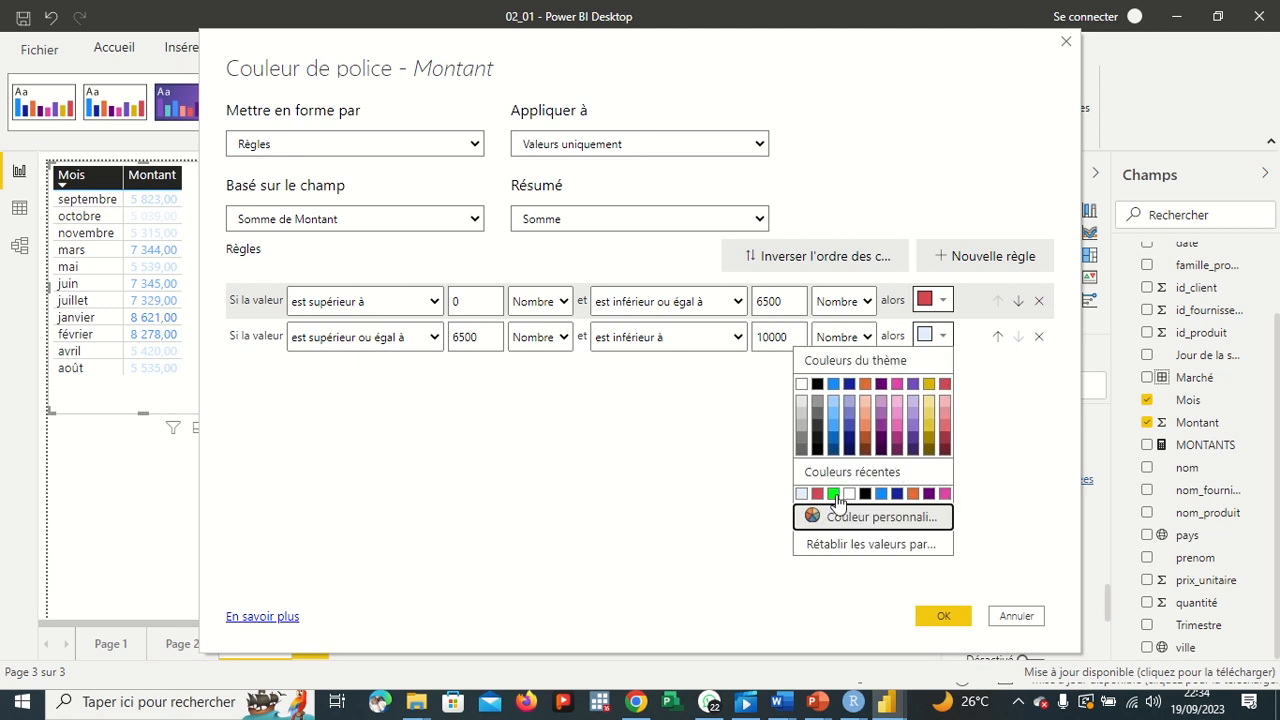
left_click(834, 494)
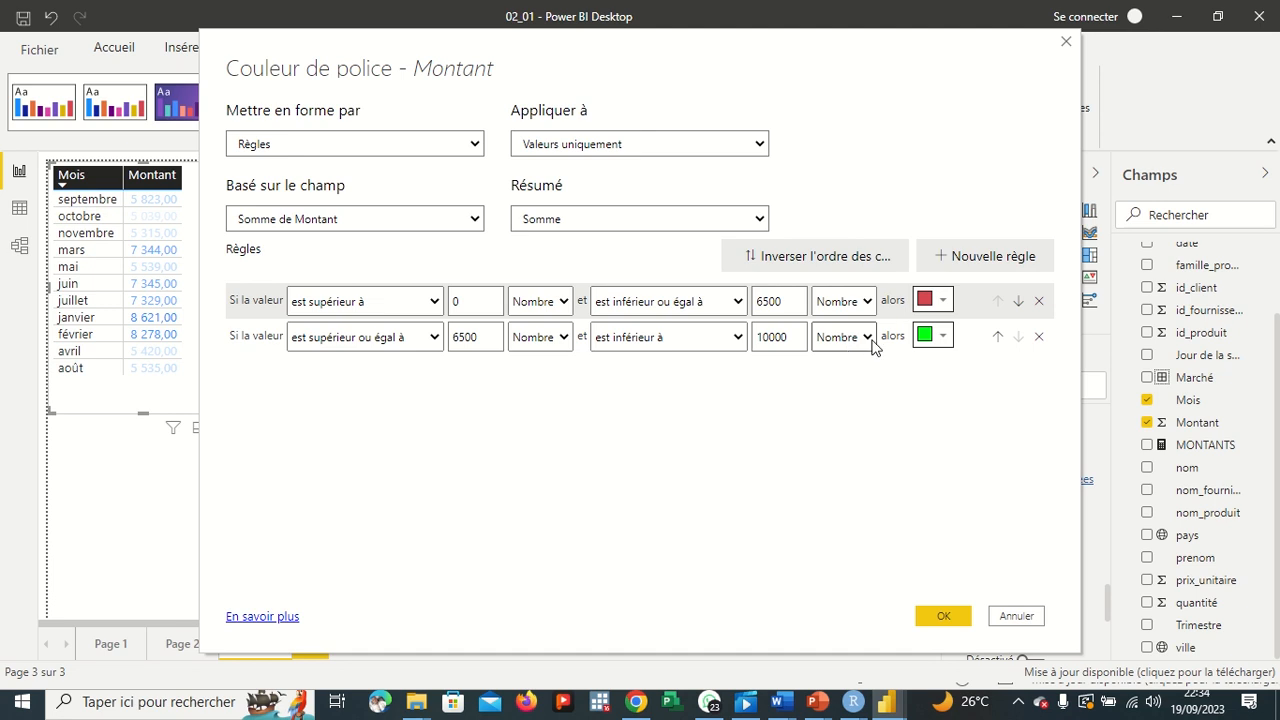
left_click(956, 618)
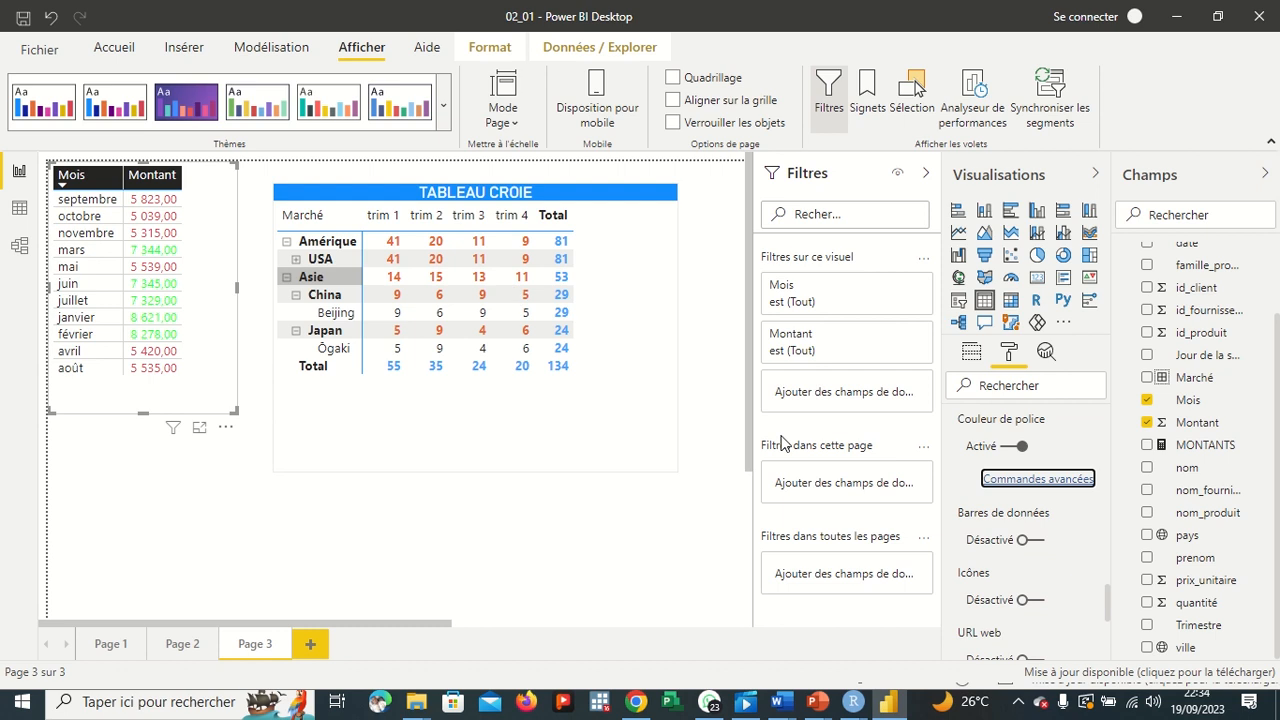
Step: Turn Montant's font colour formatting off and back on
left_click(1022, 447)
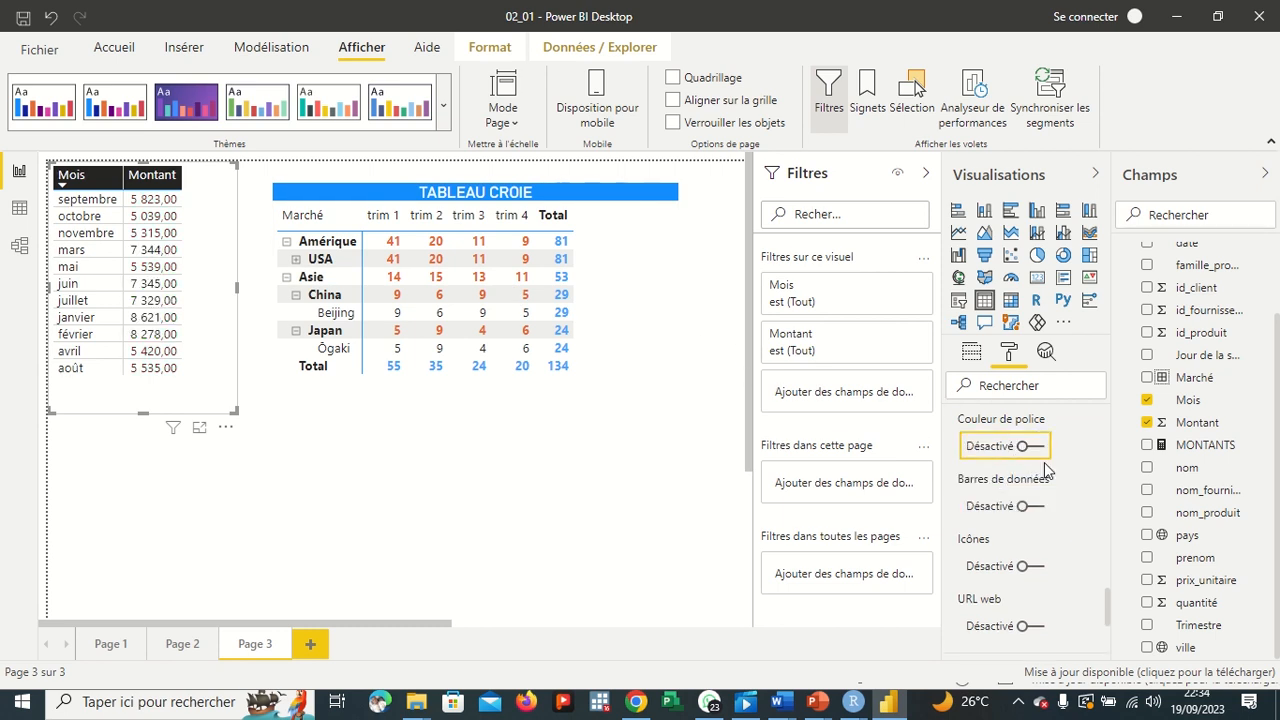
left_click(1024, 449)
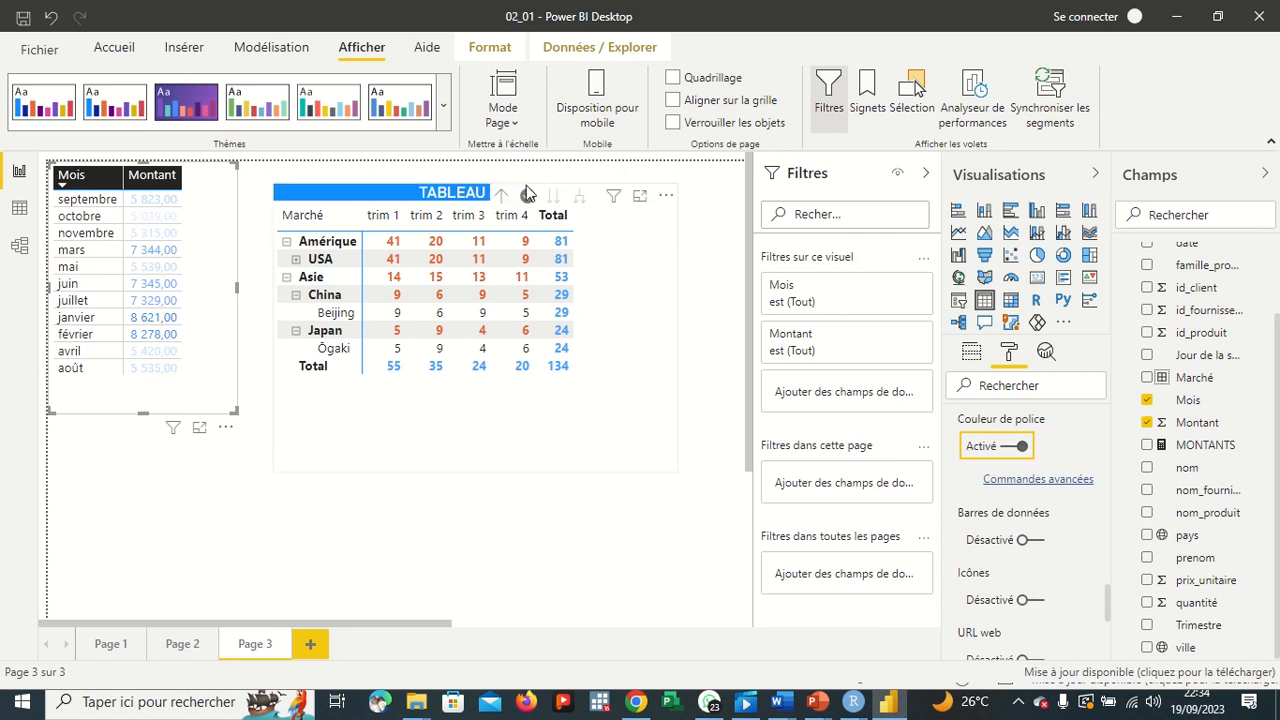
Step: Select the TABLEAU matrix and examine its formatting options around Mise en forme conditionnelle
left_click(370, 193)
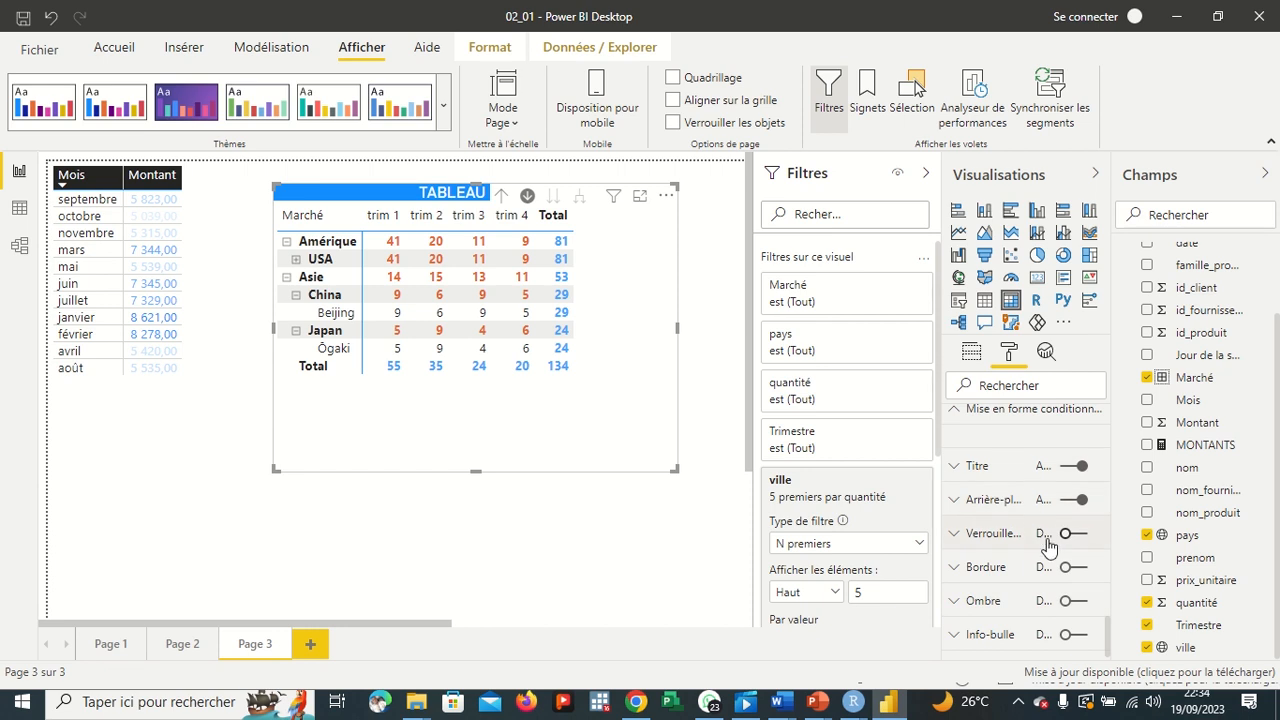
scroll(1047, 543, "down", 1)
scroll(1047, 543, "up", 2)
scroll(1047, 543, "down", 1)
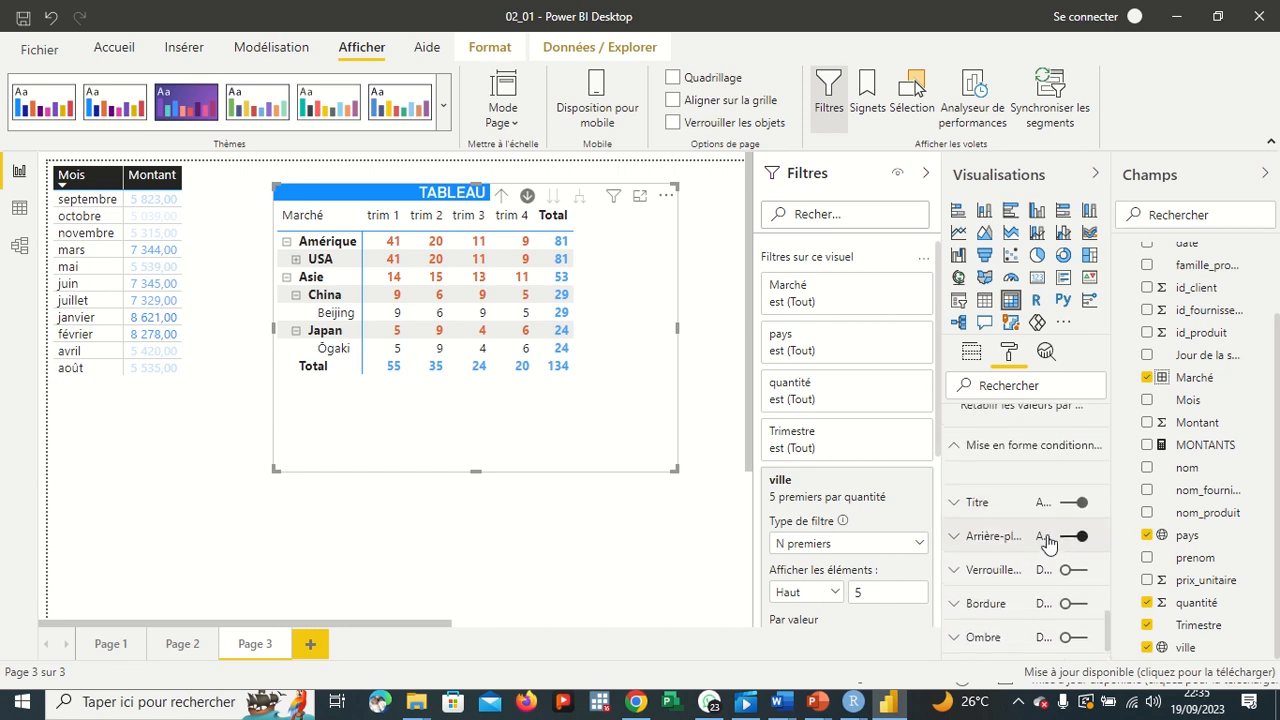
scroll(1047, 541, "down", 2)
scroll(1047, 541, "up", 2)
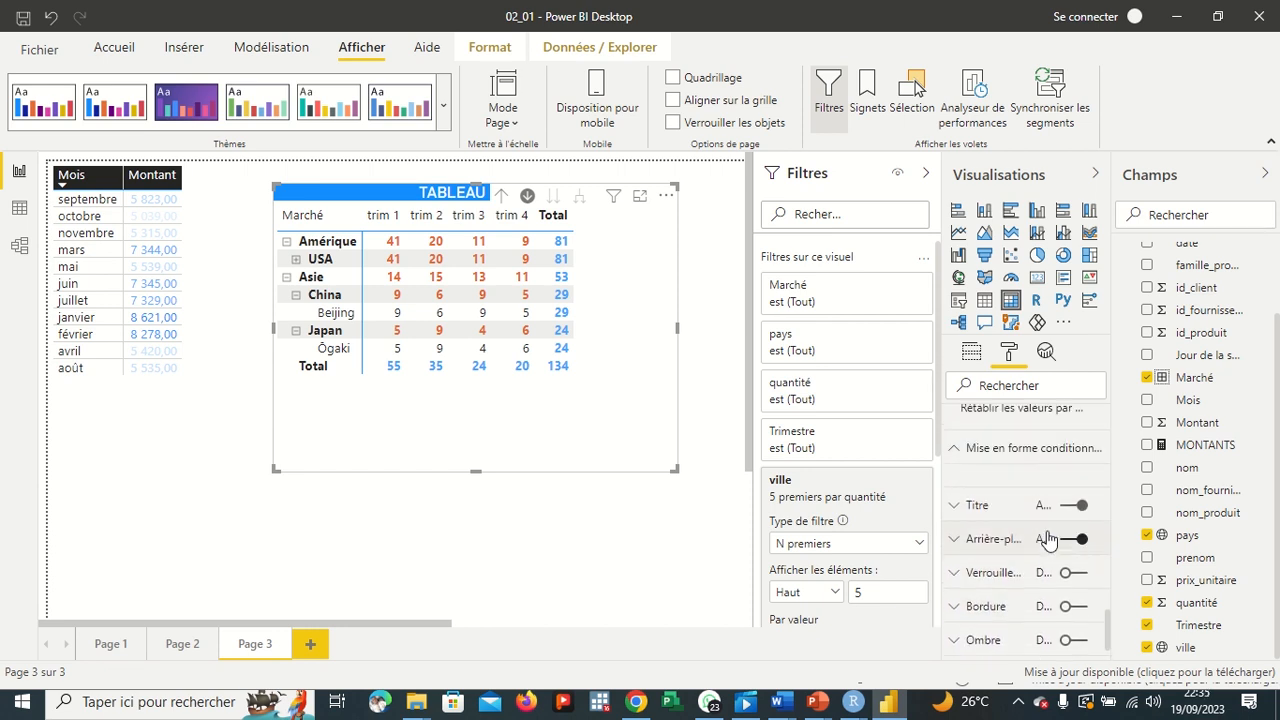
scroll(1047, 541, "up", 2)
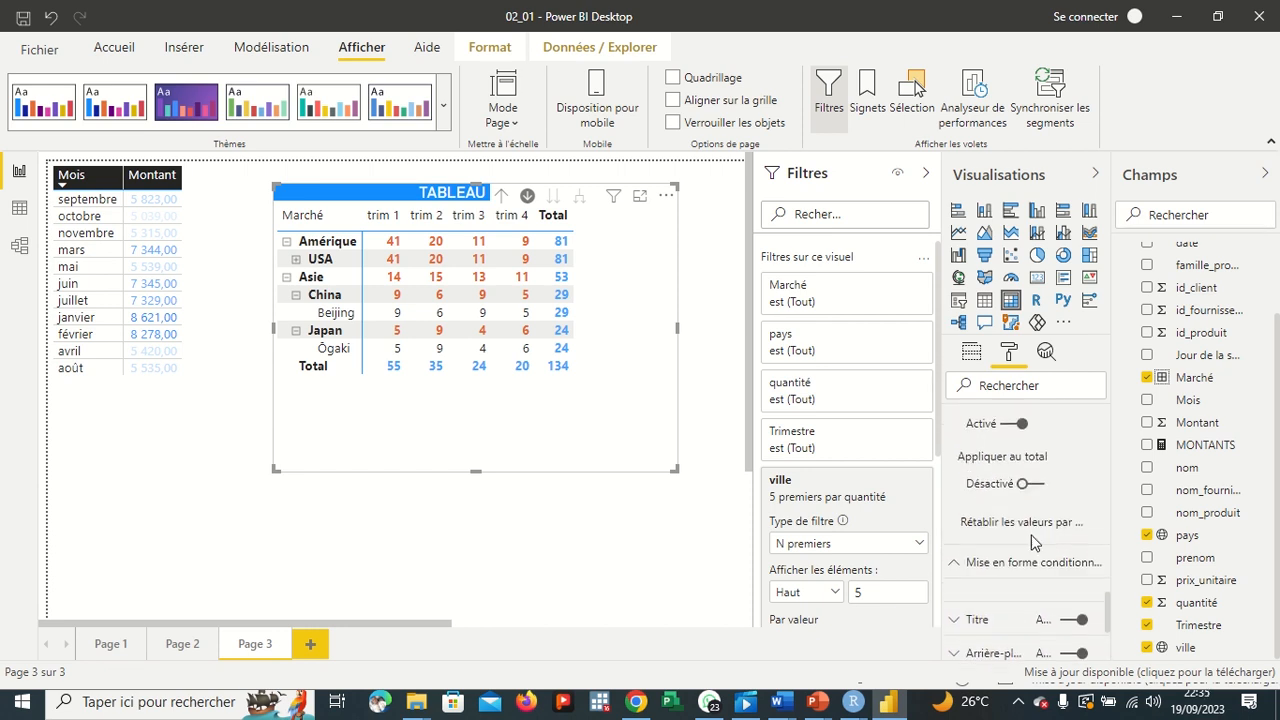
left_click(958, 566)
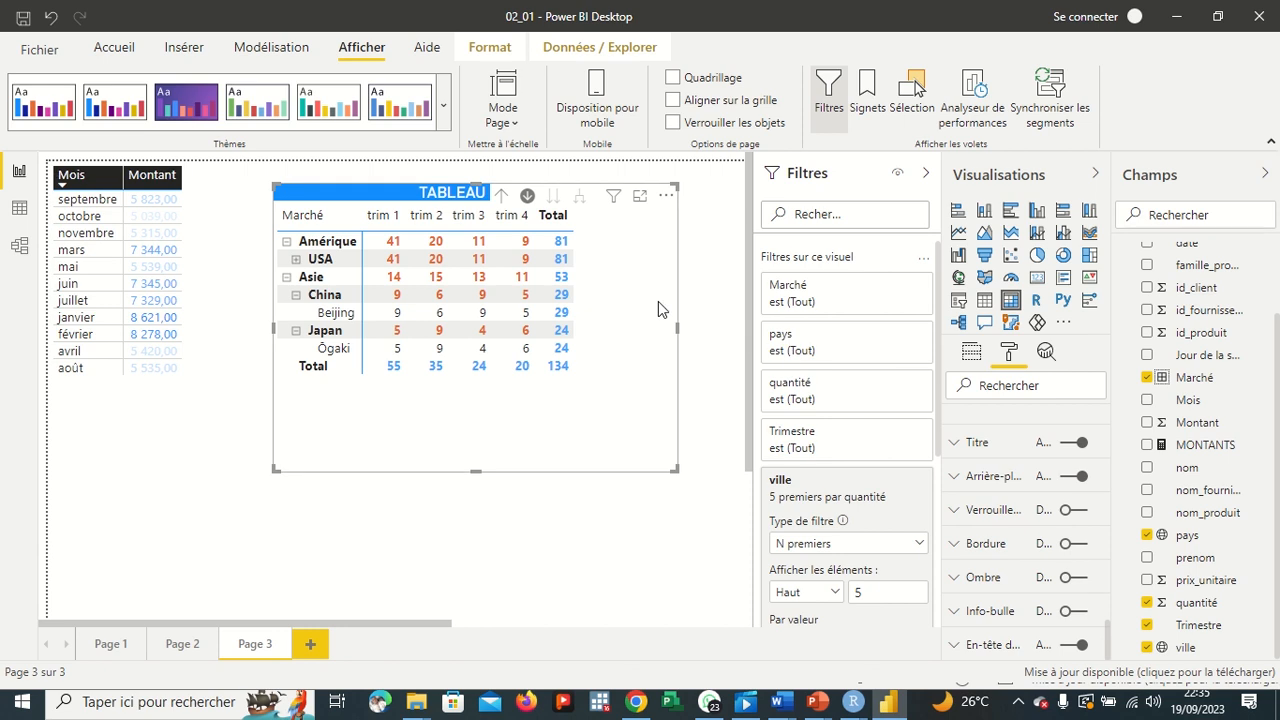
scroll(1026, 488, "up", 2)
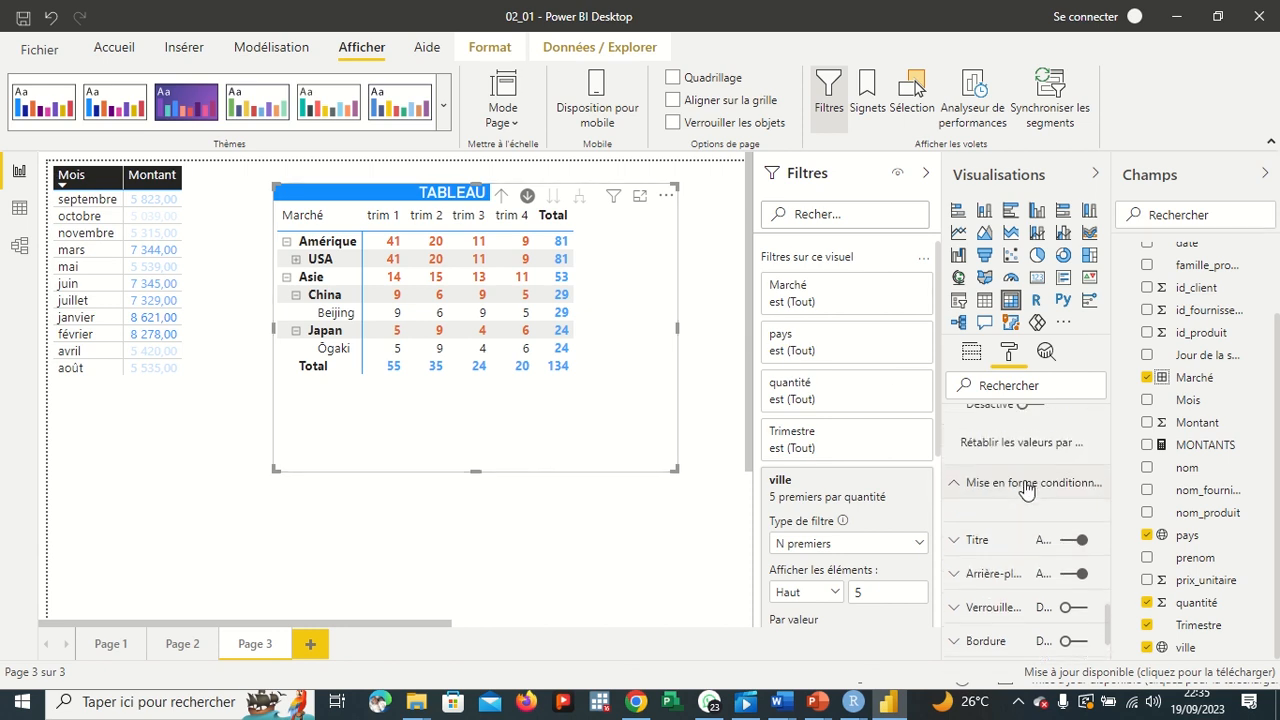
left_click(968, 496)
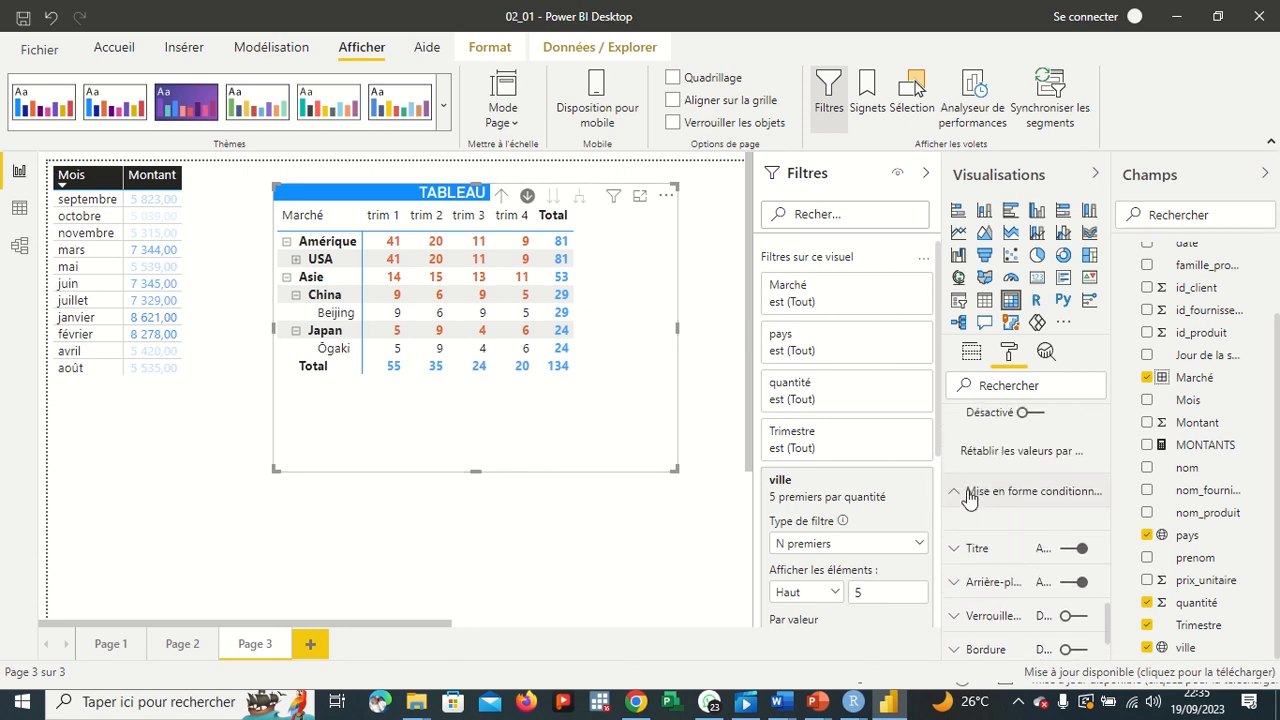
Step: Review the matrix's Mise en forme des champs settings for quantité, including alignment and where the formatting applies
scroll(997, 465, "up", 3)
scroll(1000, 466, "up", 2)
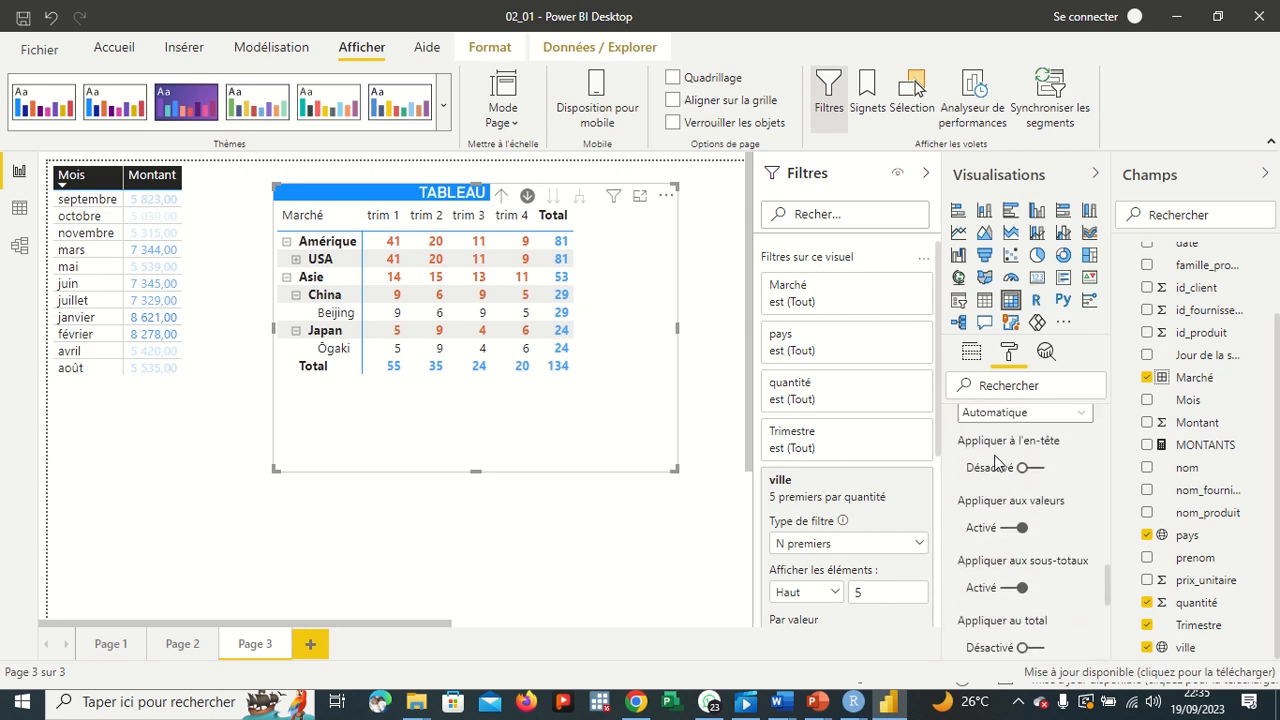
scroll(1028, 508, "down", 1)
scroll(1030, 512, "down", 1)
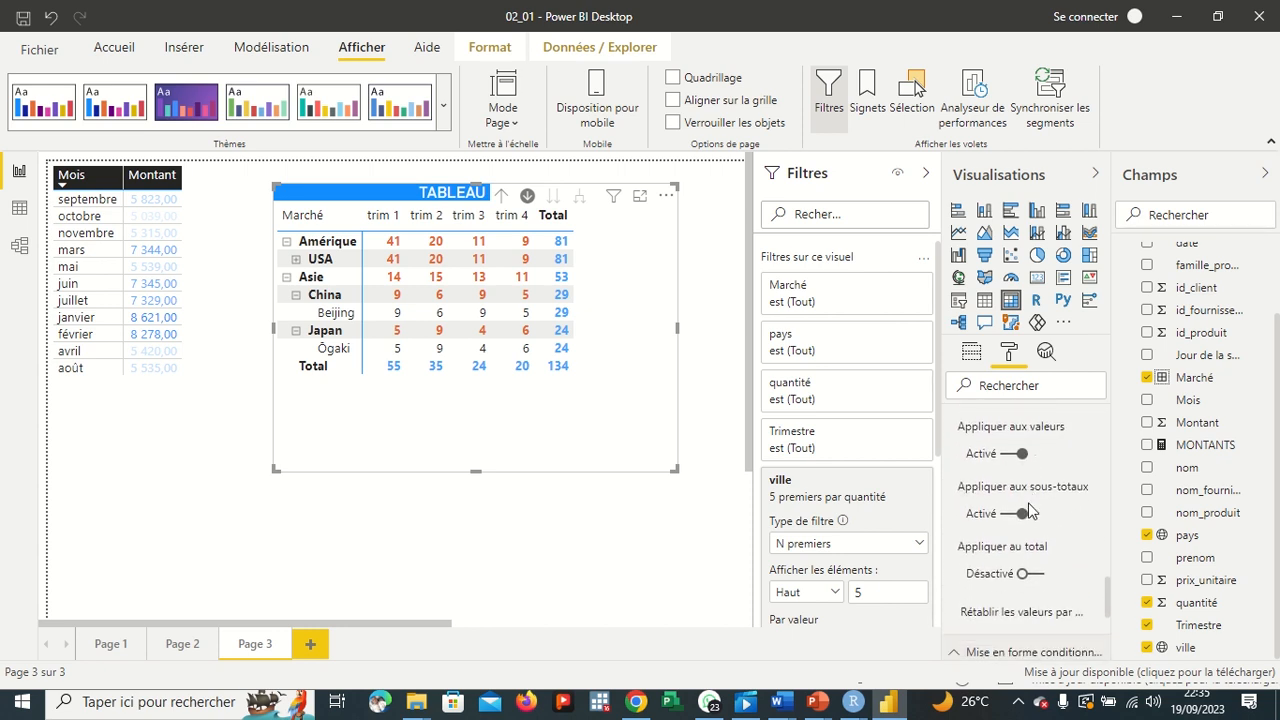
scroll(1037, 567, "down", 1)
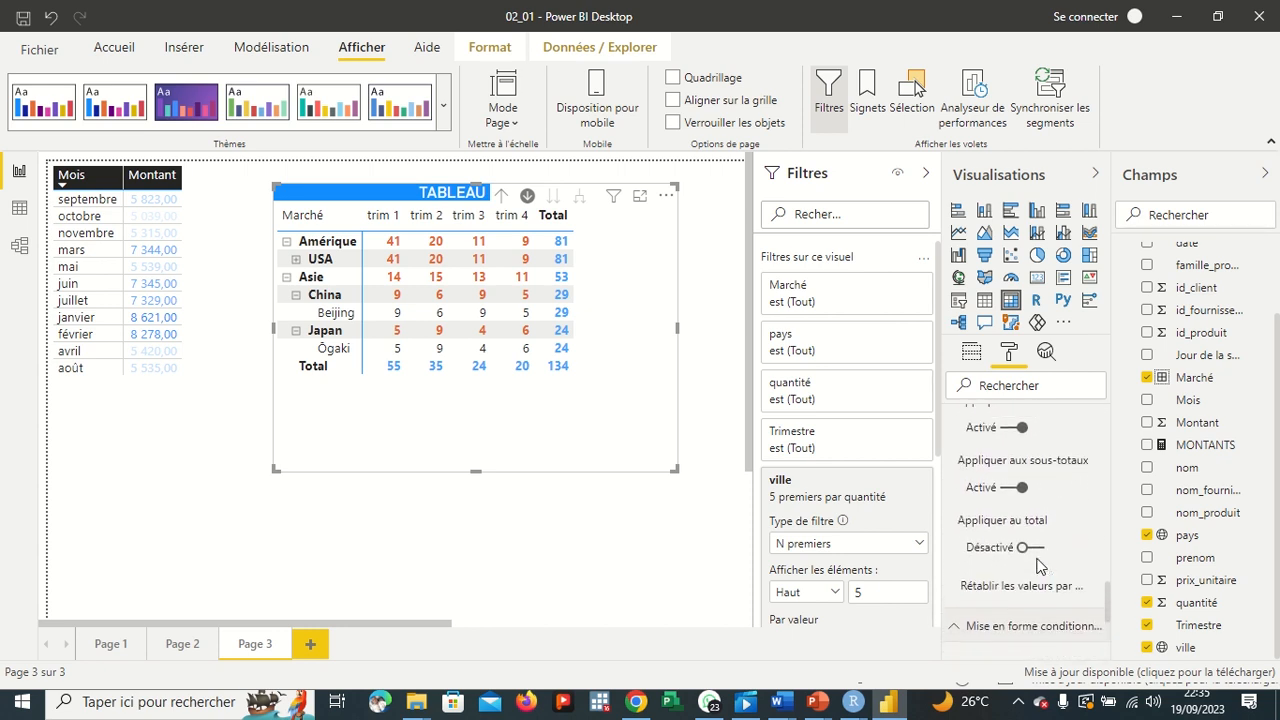
scroll(1037, 567, "up", 3)
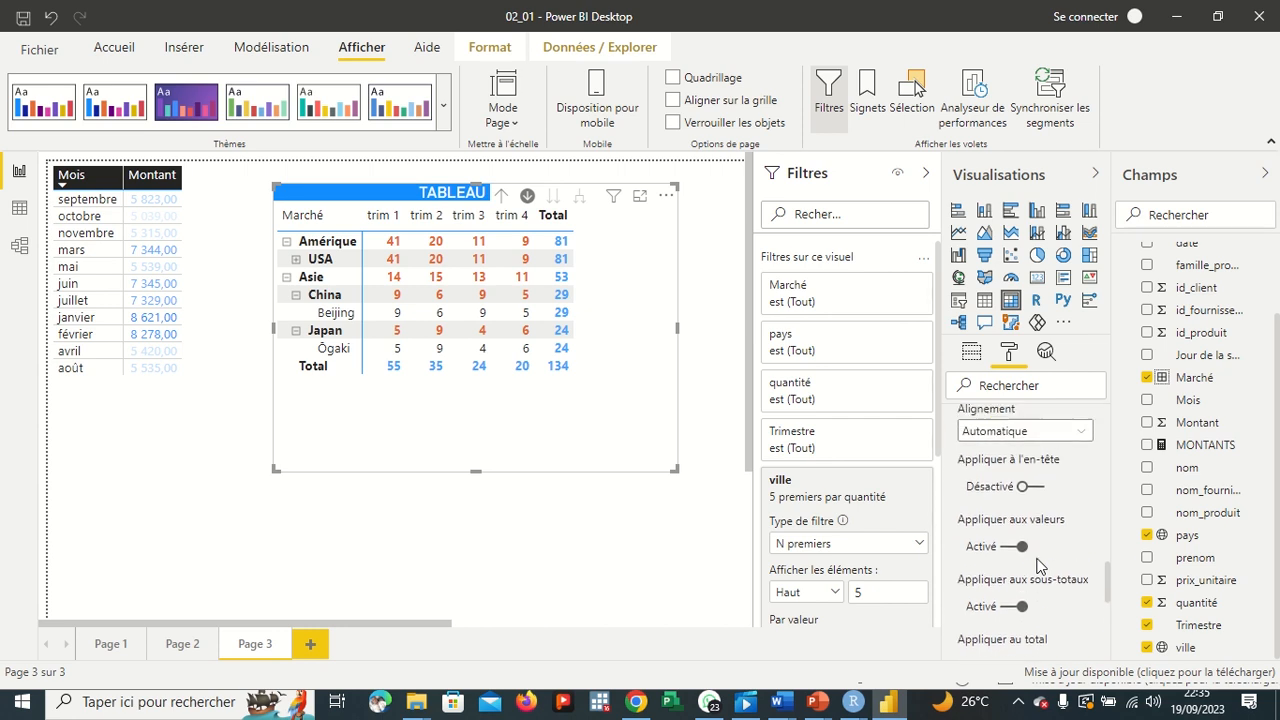
scroll(1037, 565, "up", 4)
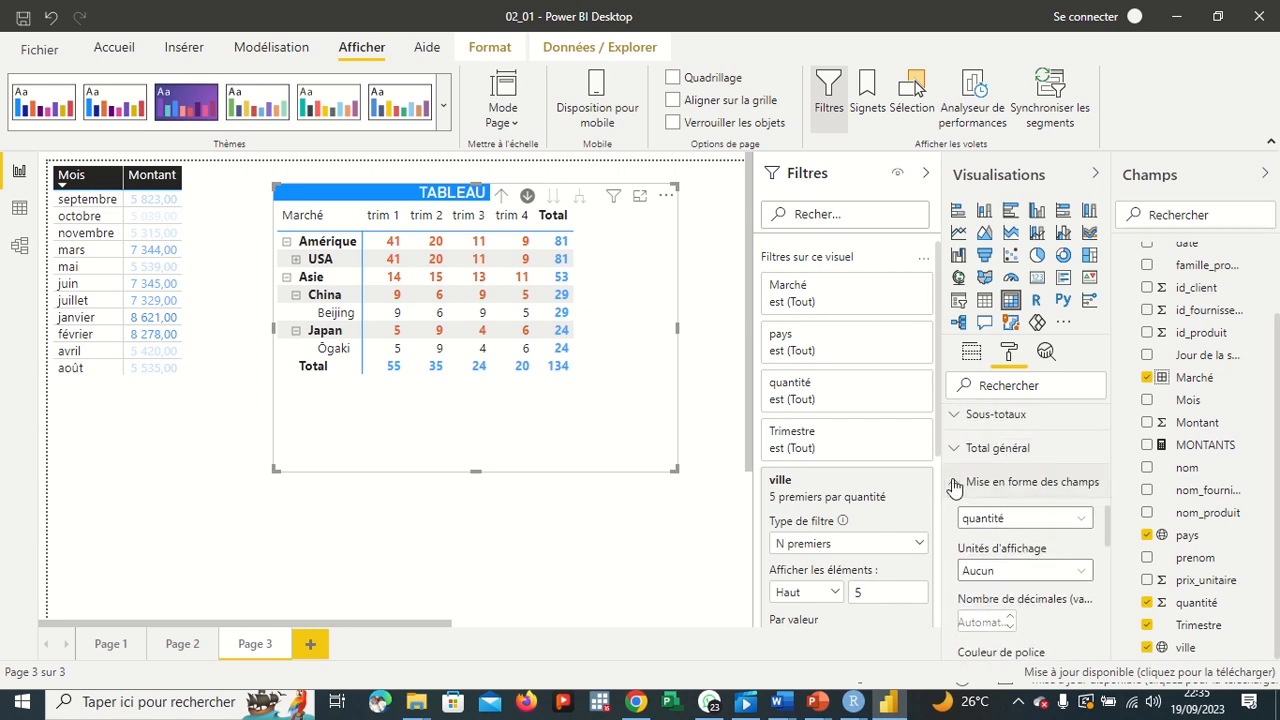
Step: Collapse Mise en forme des champs, reopen the matrix's format settings, and expand Mise en forme conditionnelle for quantité
left_click(954, 484)
left_click(958, 517)
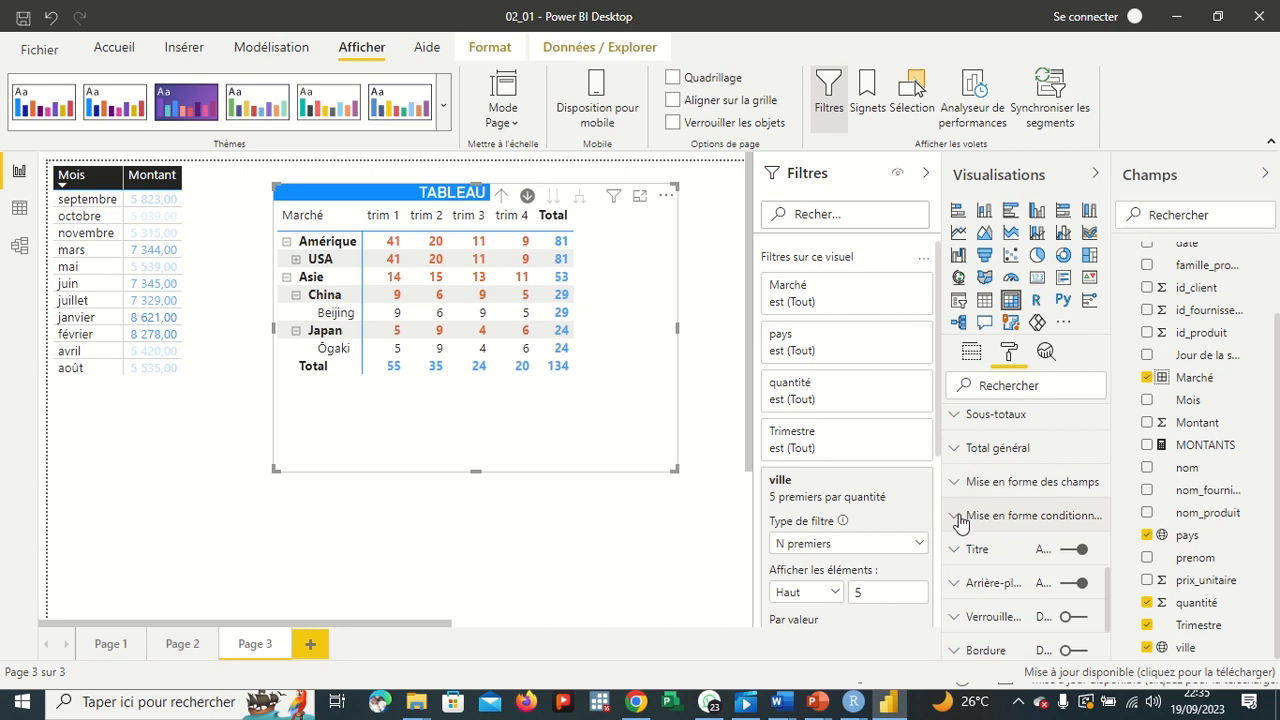
left_click(958, 519)
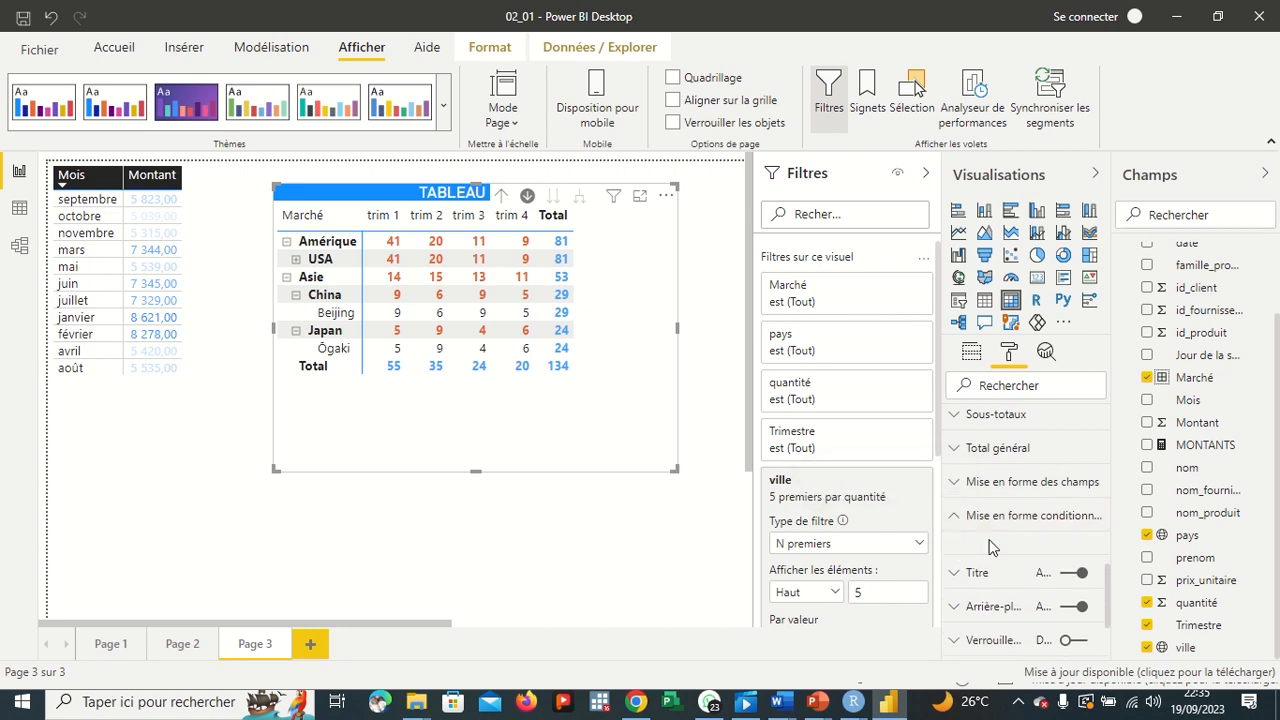
scroll(990, 547, "down", 3)
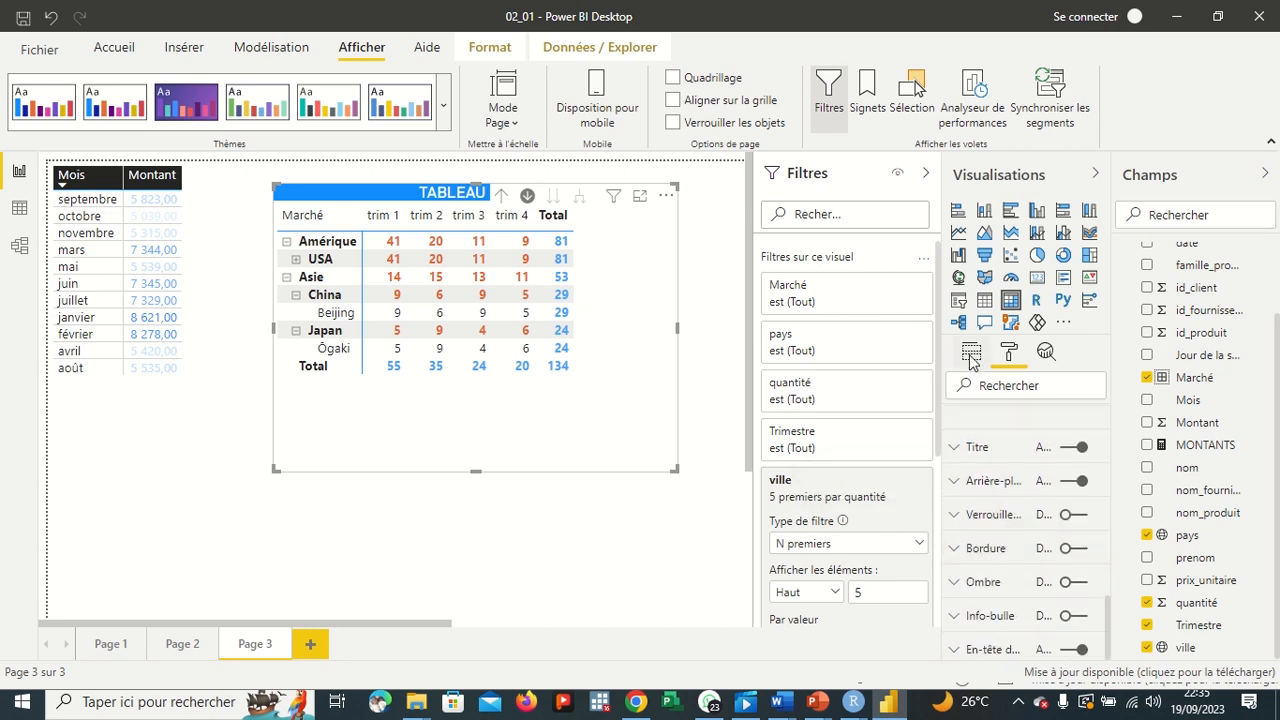
left_click(970, 354)
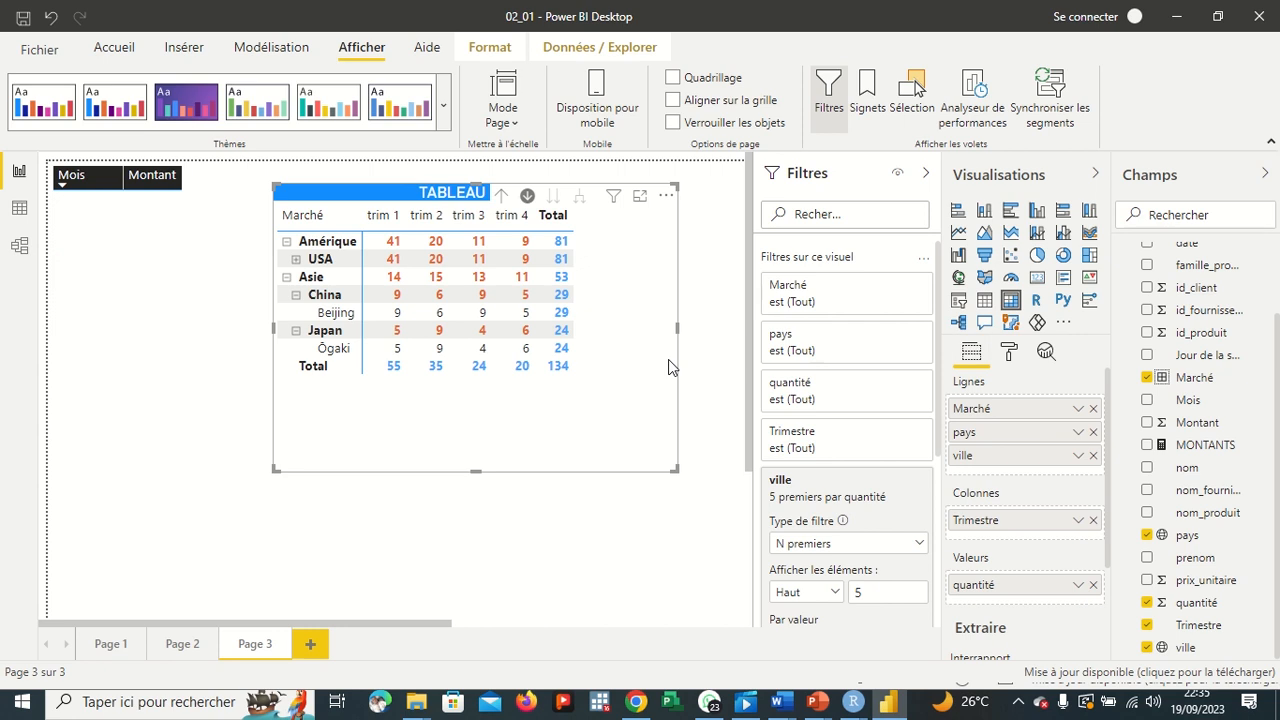
left_click(1010, 352)
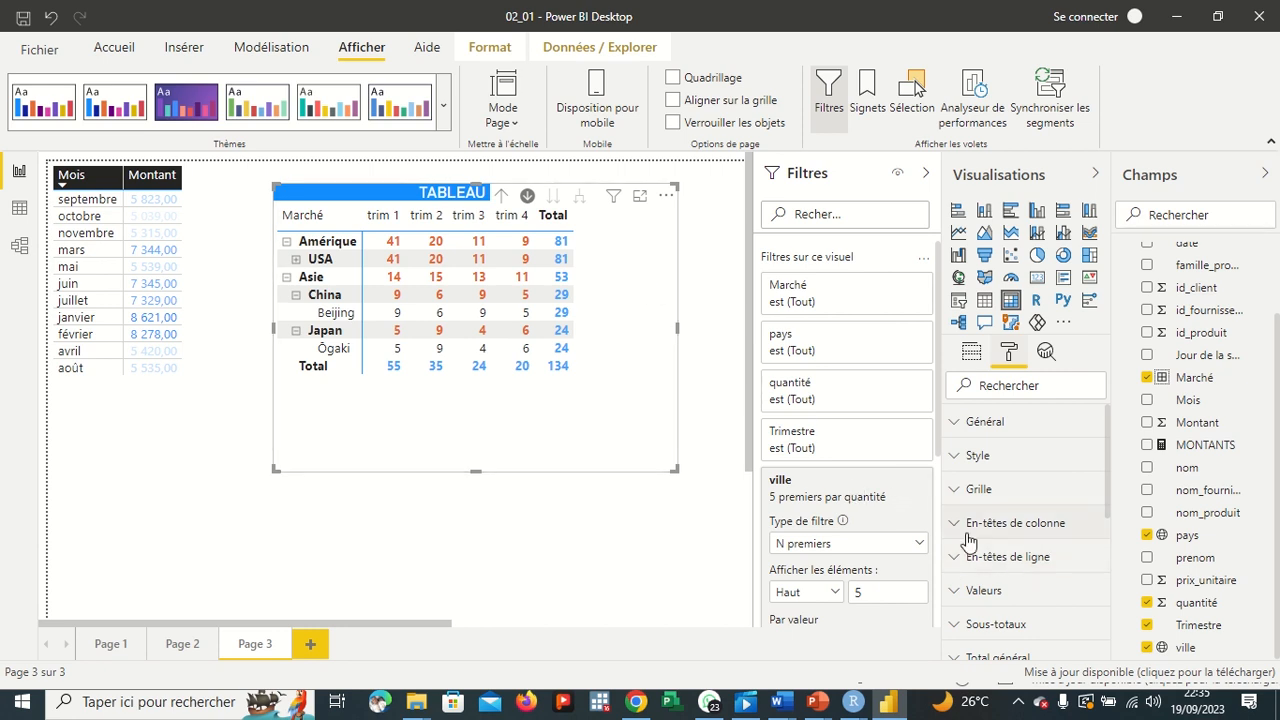
scroll(972, 467, "down", 5)
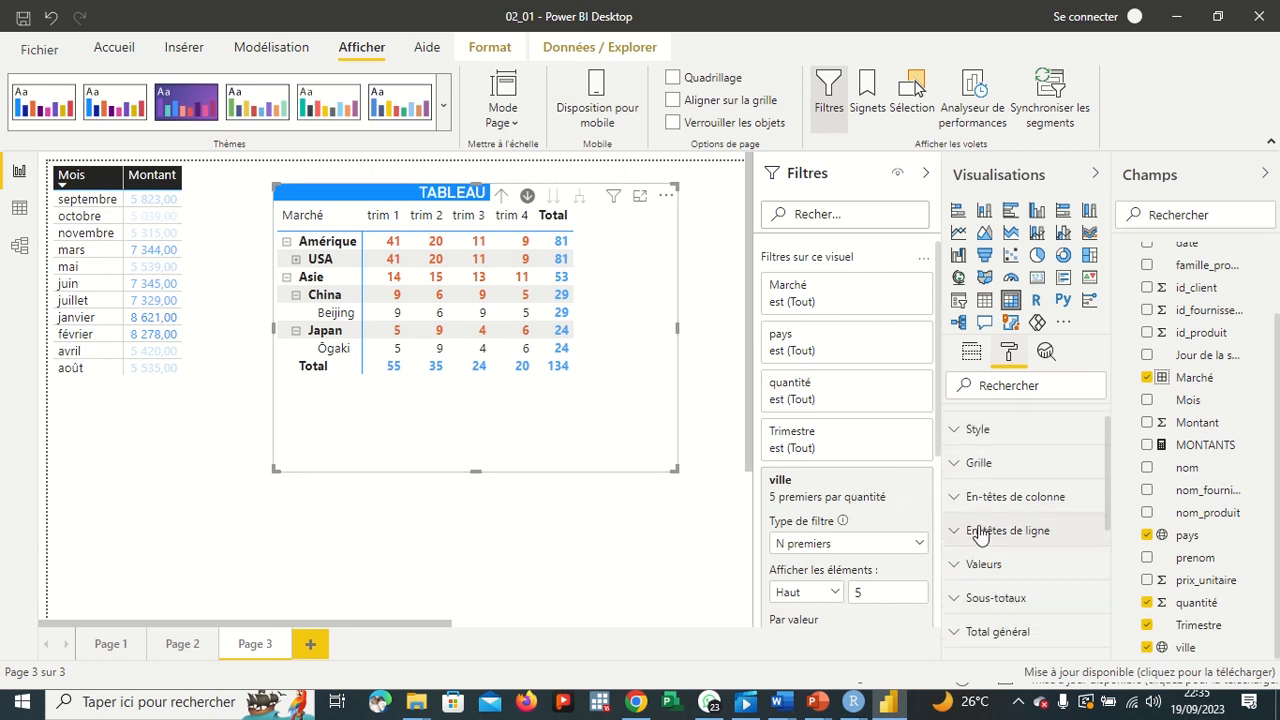
left_click(959, 530)
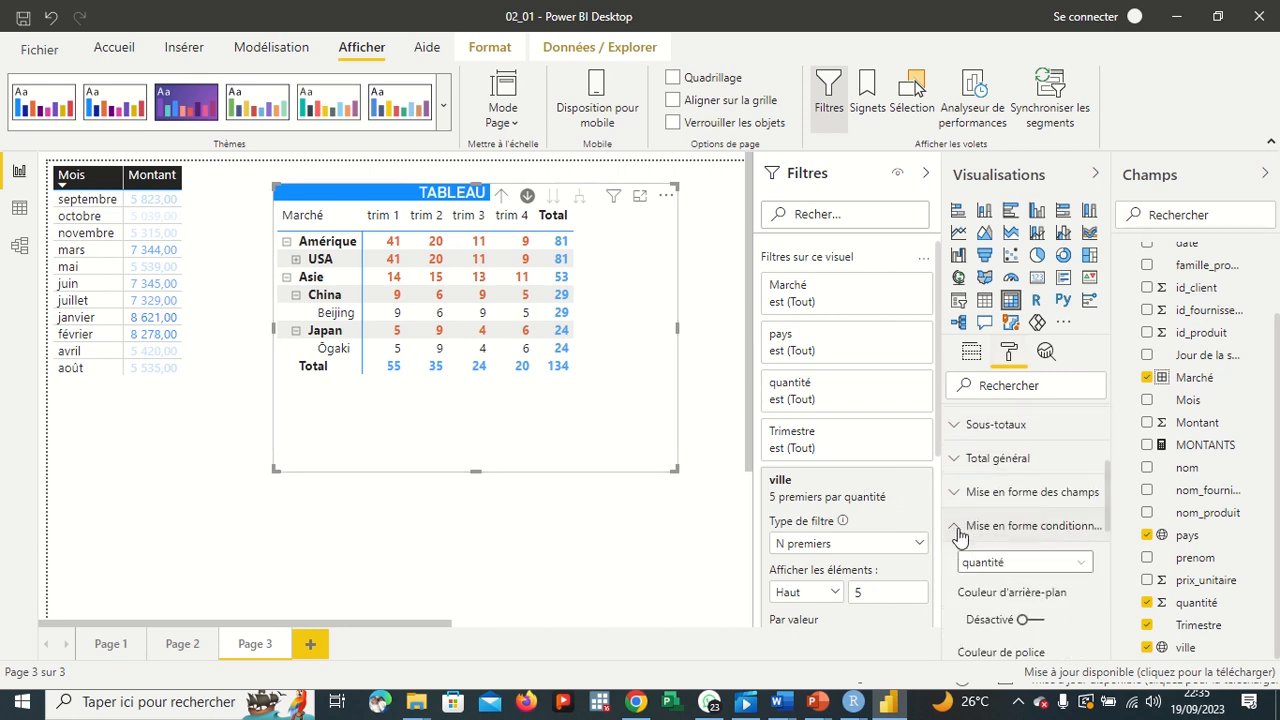
Step: Turn on Icônes in the conditional formatting of quantité
scroll(1030, 585, "down", 3)
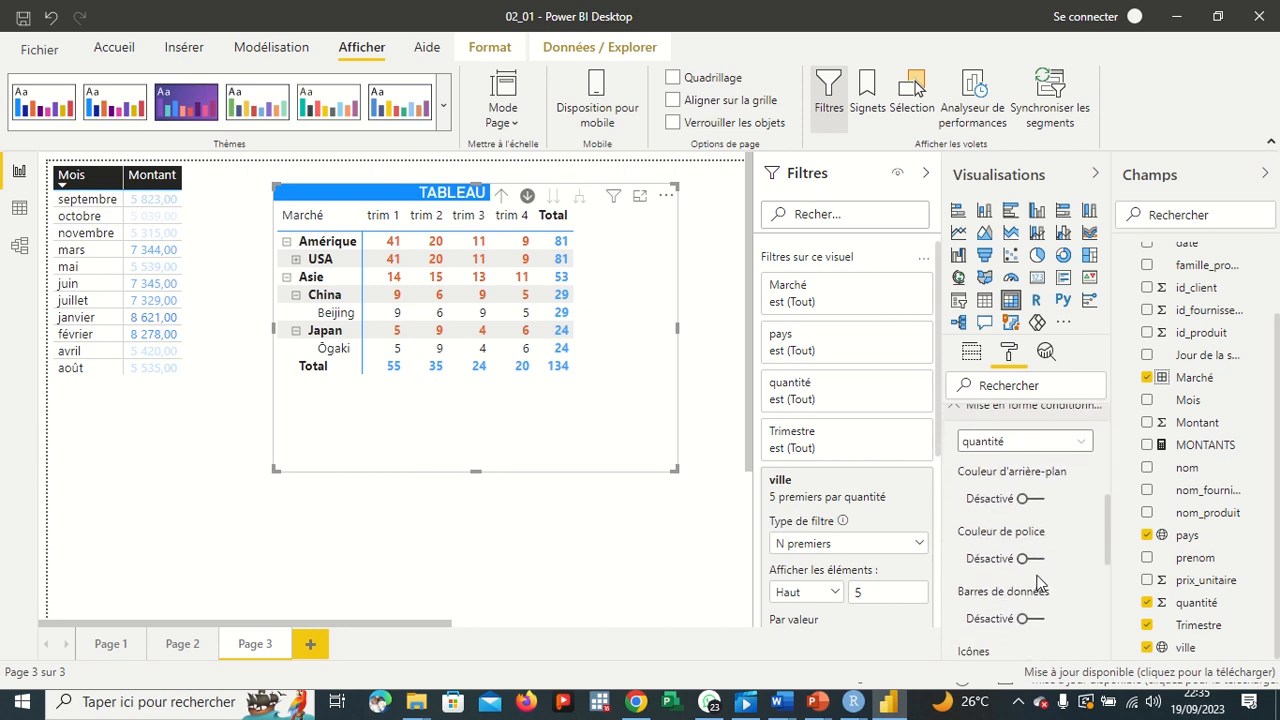
scroll(975, 548, "down", 1)
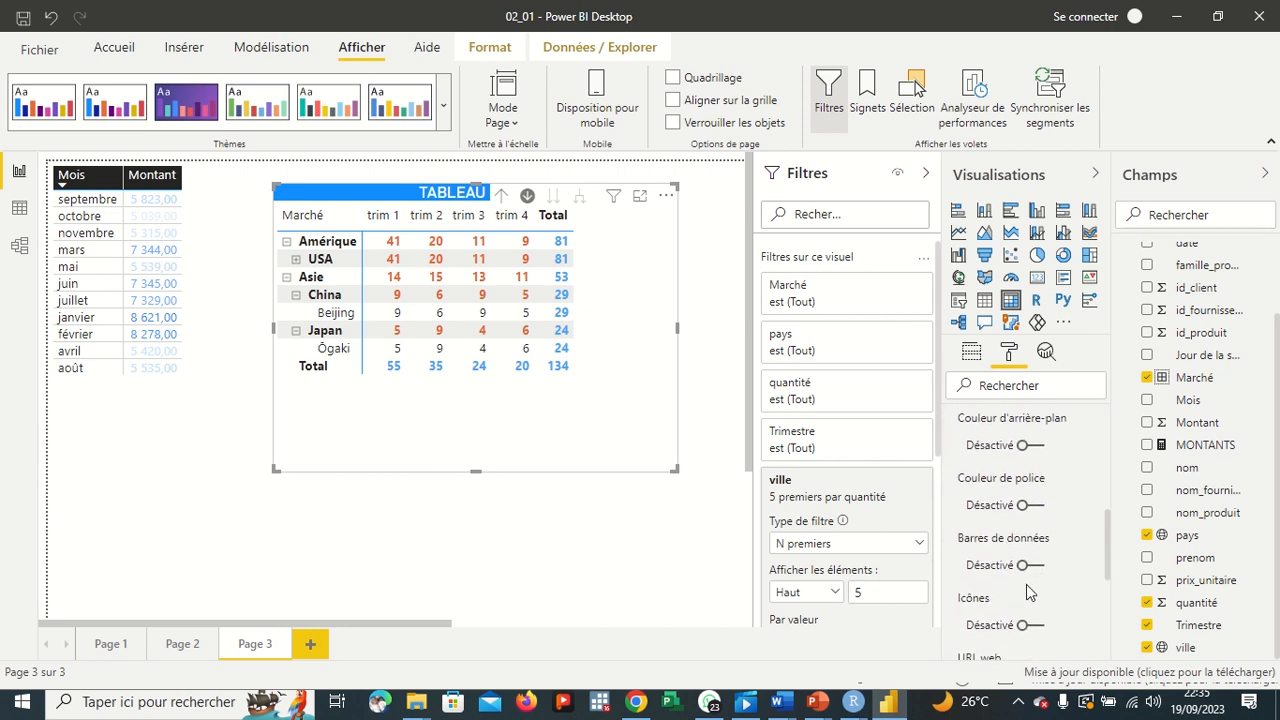
left_click(1024, 564)
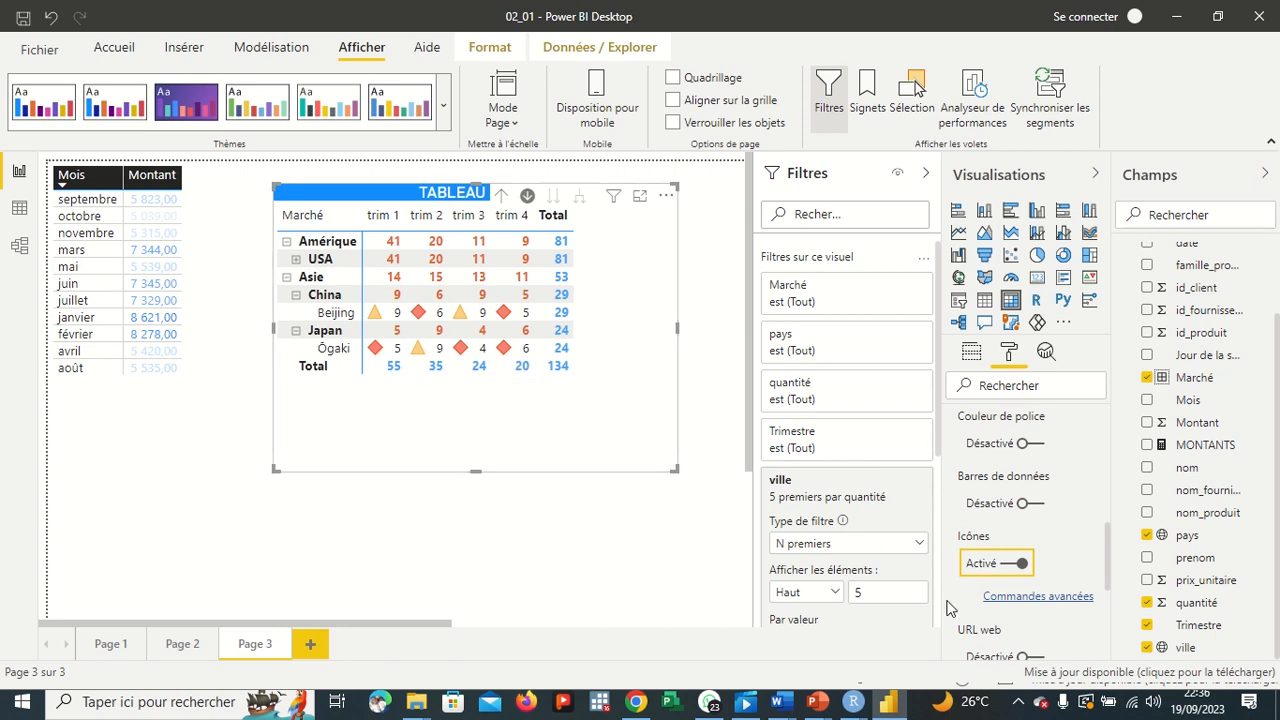
Step: Open the advanced icon settings for quantité, keep formatting by Règles, and apply the icons to Valeurs et totaux
left_click(1047, 604)
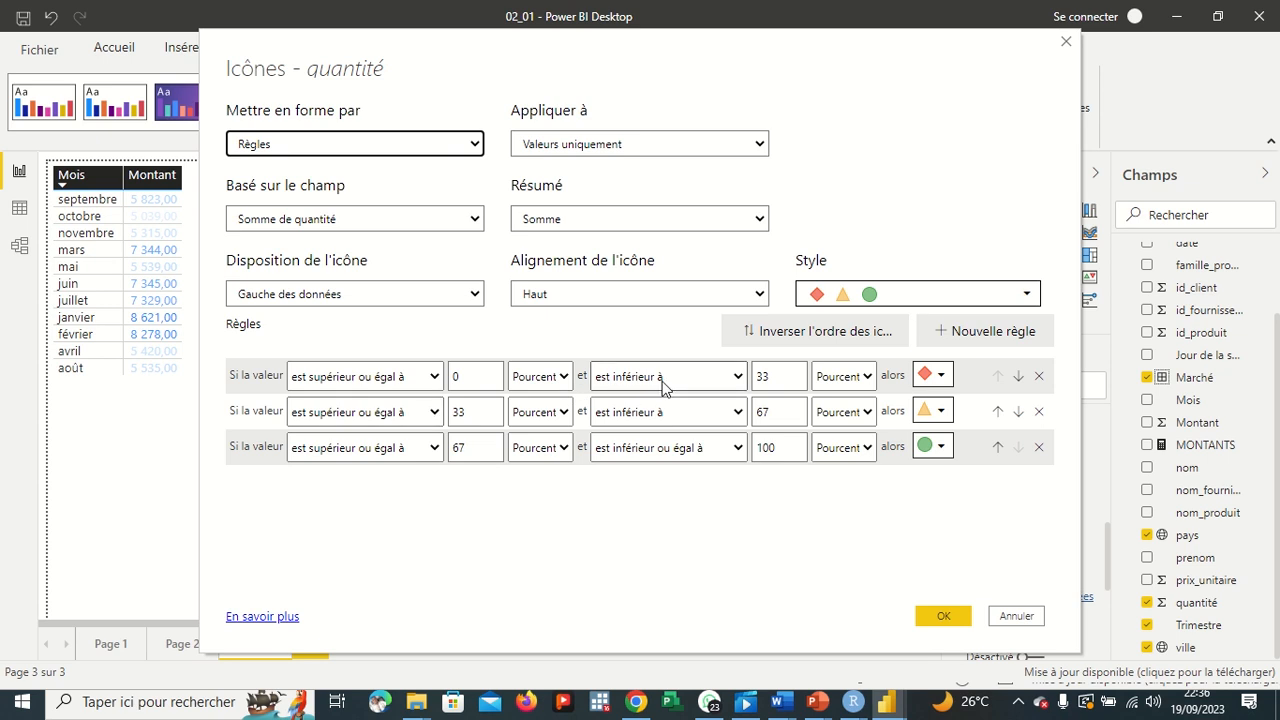
left_click(313, 146)
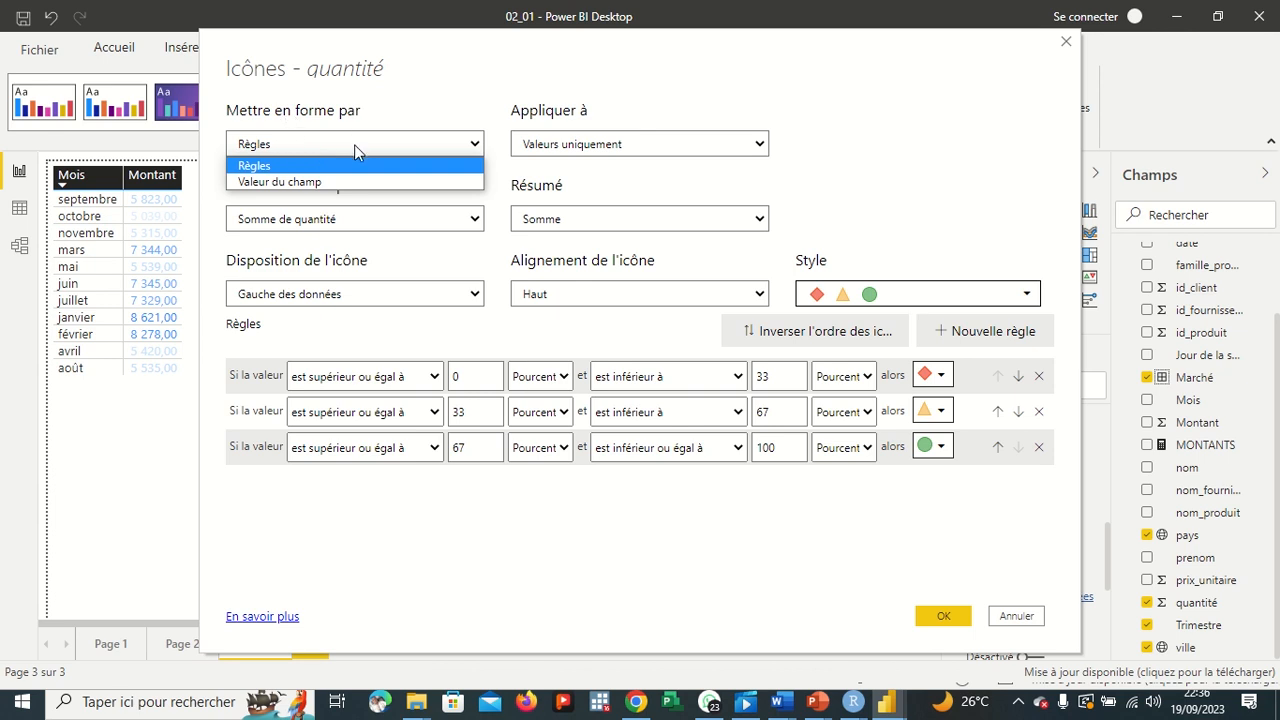
left_click(355, 146)
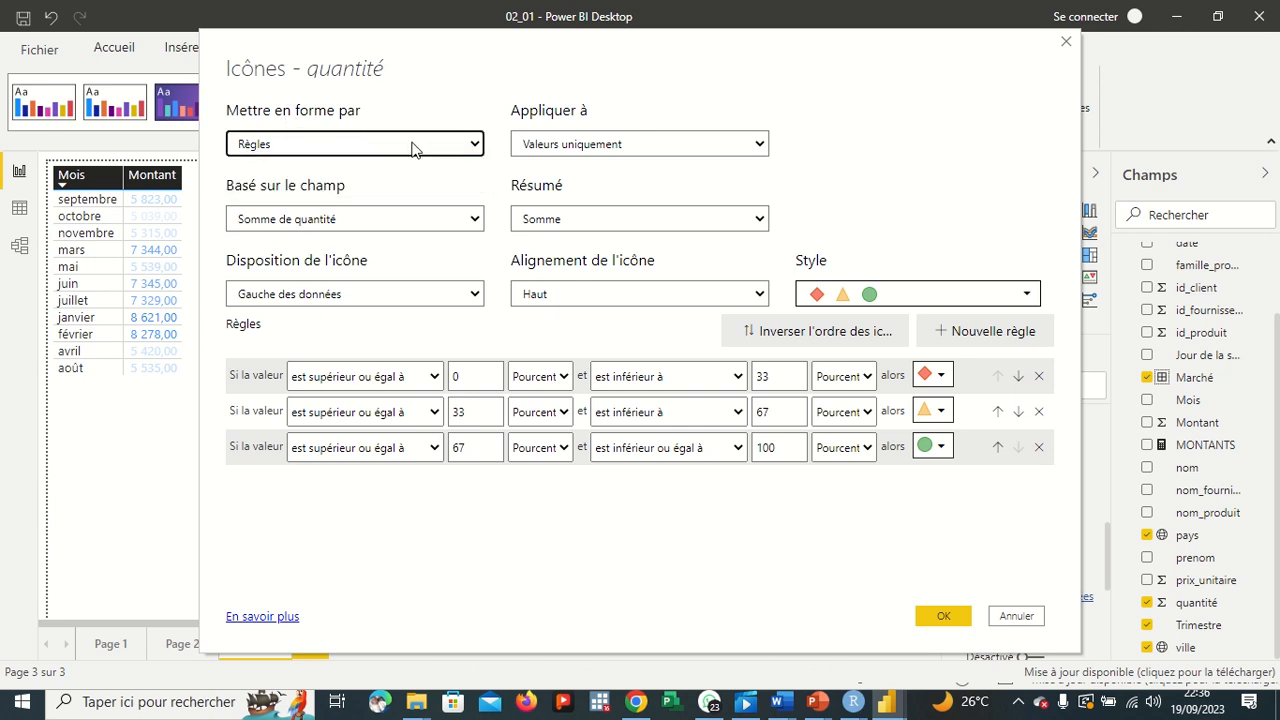
left_click(604, 146)
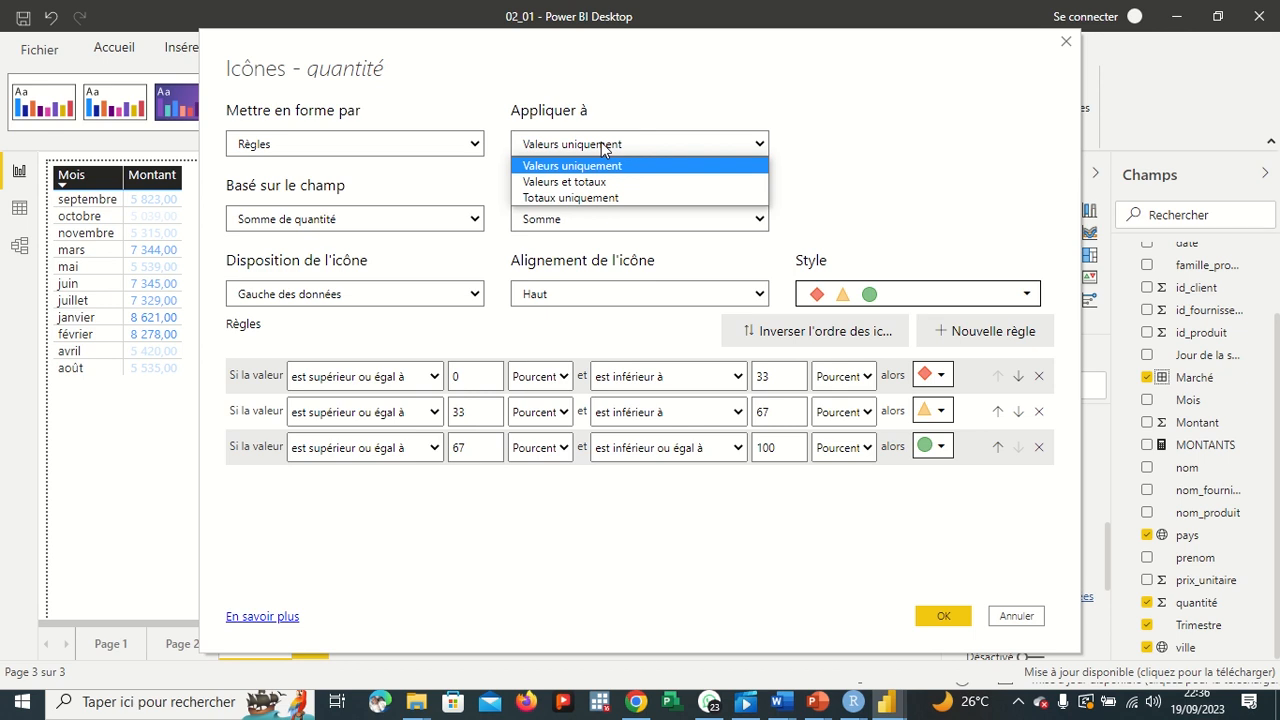
left_click(604, 184)
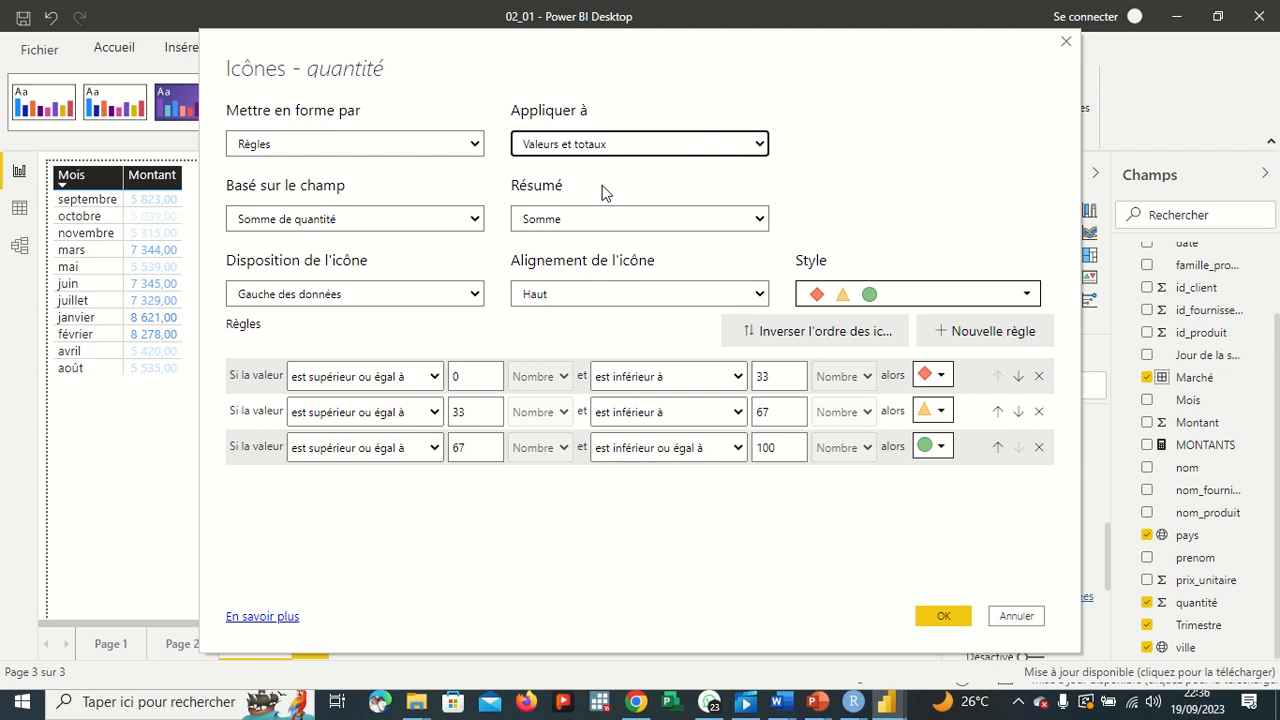
Step: Review the choices for the base field, icon layout and icon alignment, keeping Somme de quantité and Gauche des données
left_click(355, 220)
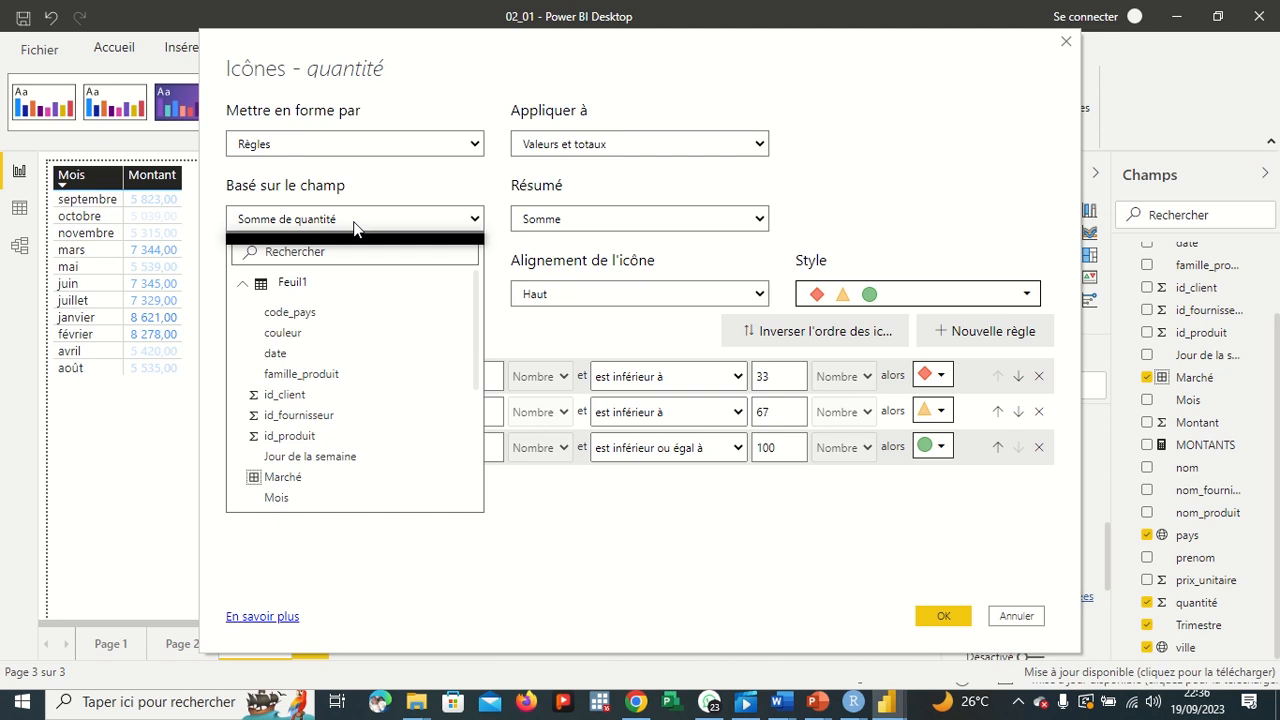
left_click(355, 224)
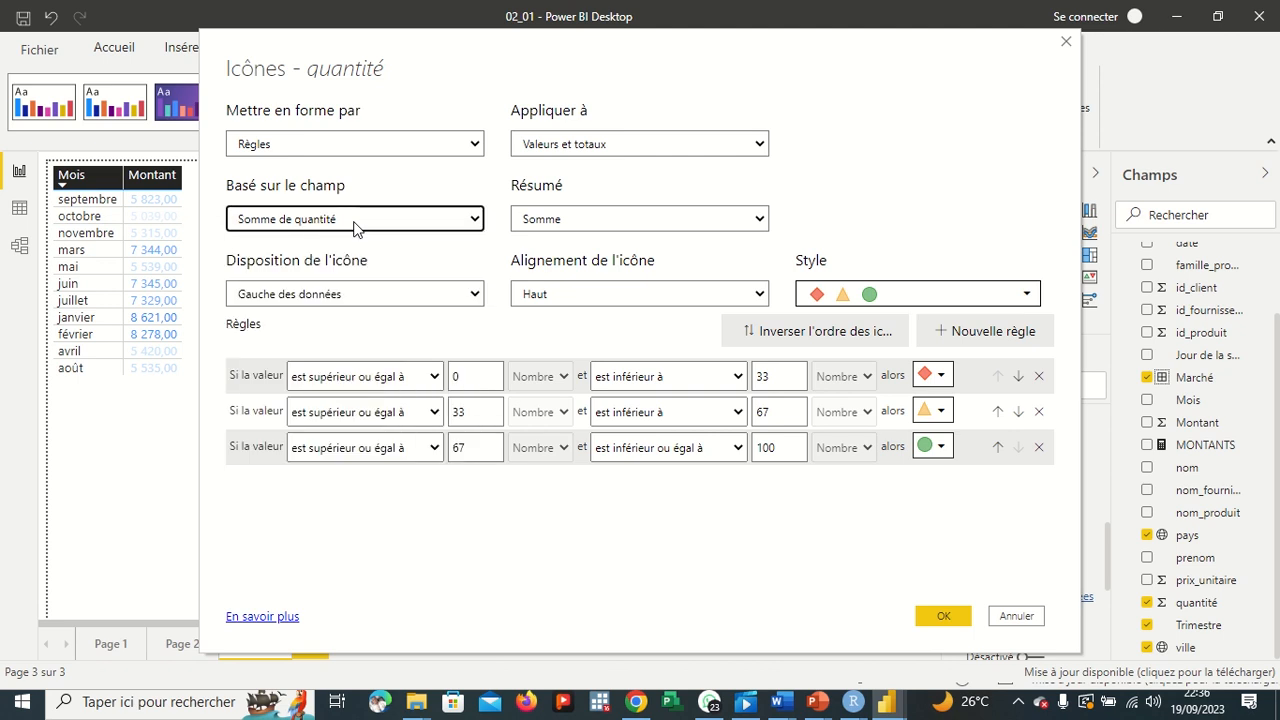
left_click(313, 298)
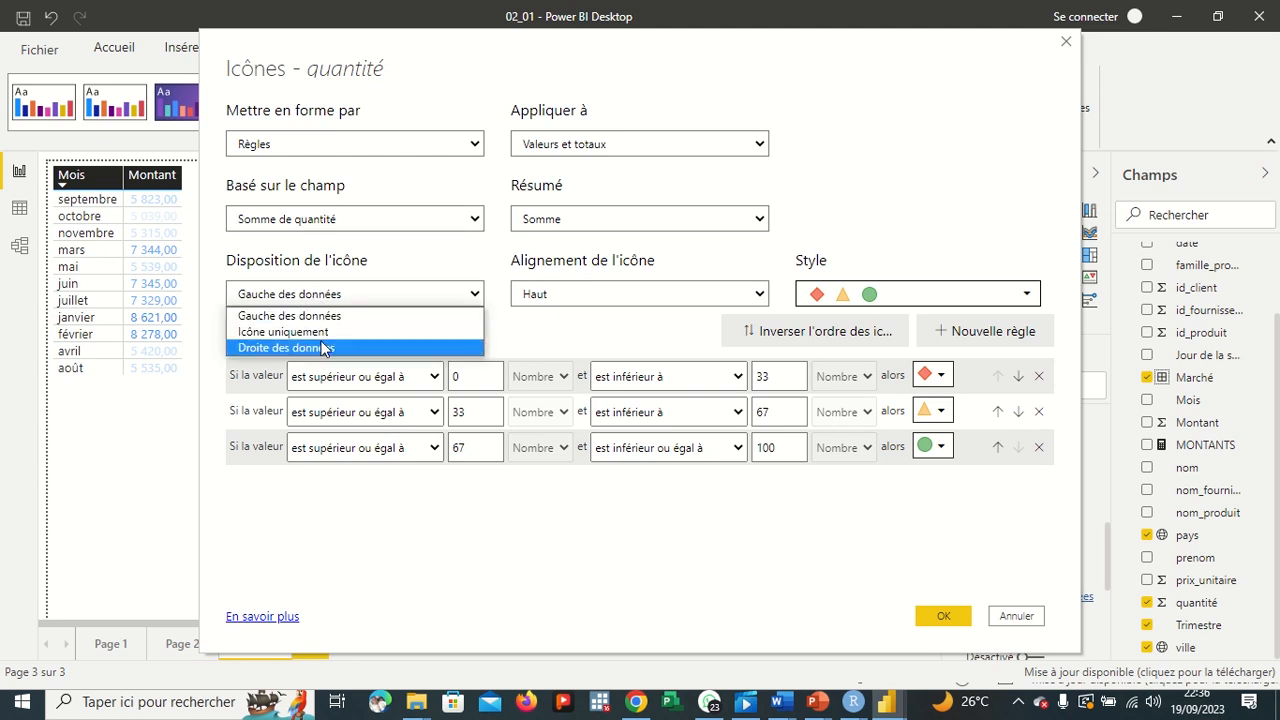
left_click(420, 291)
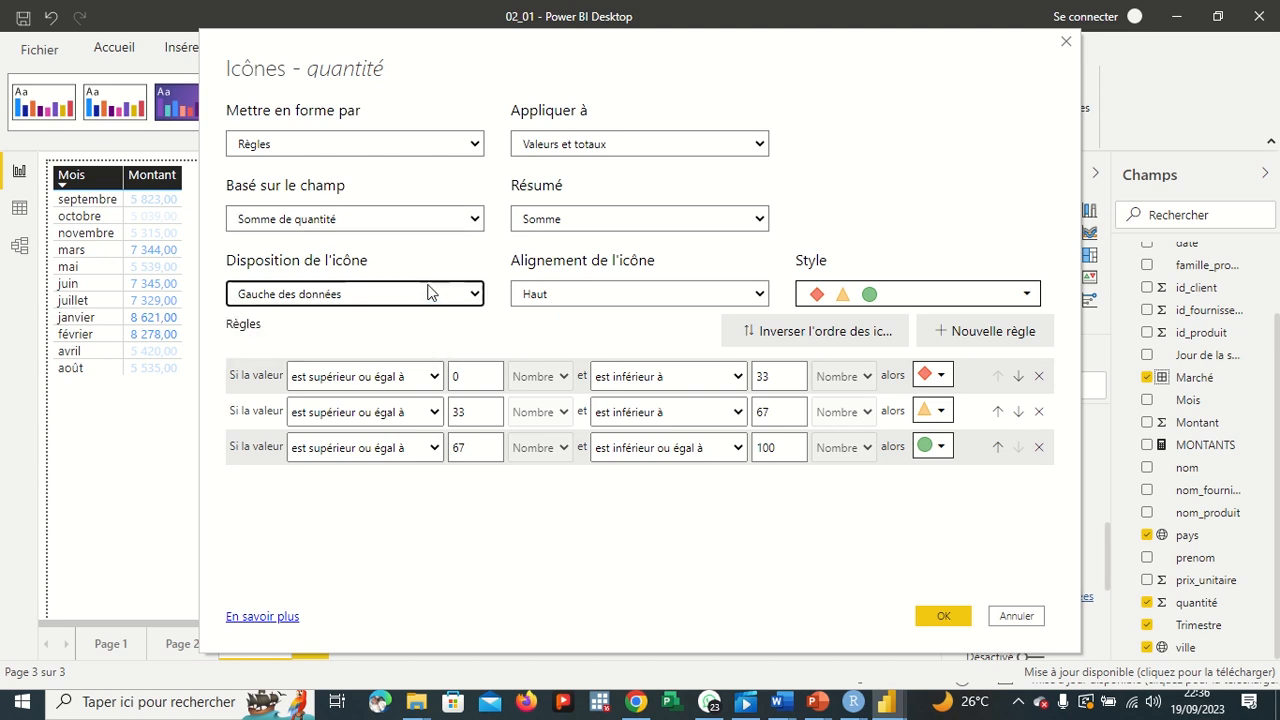
left_click(467, 296)
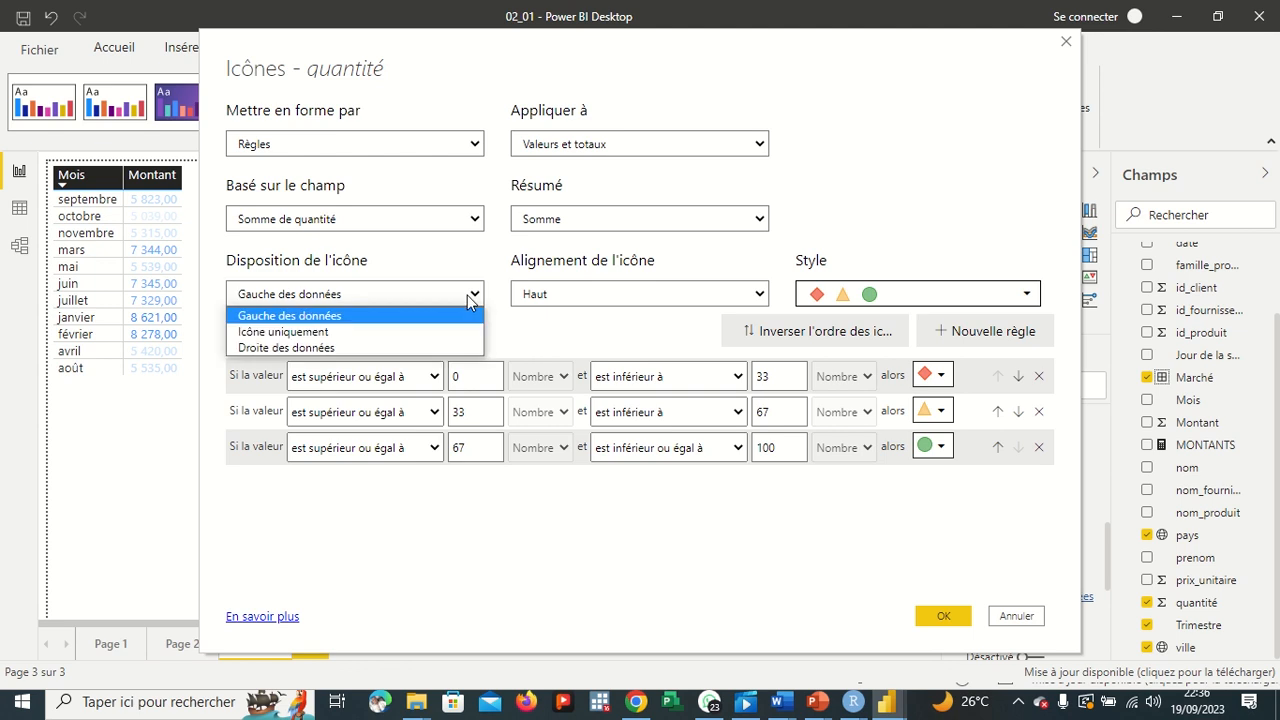
left_click(613, 289)
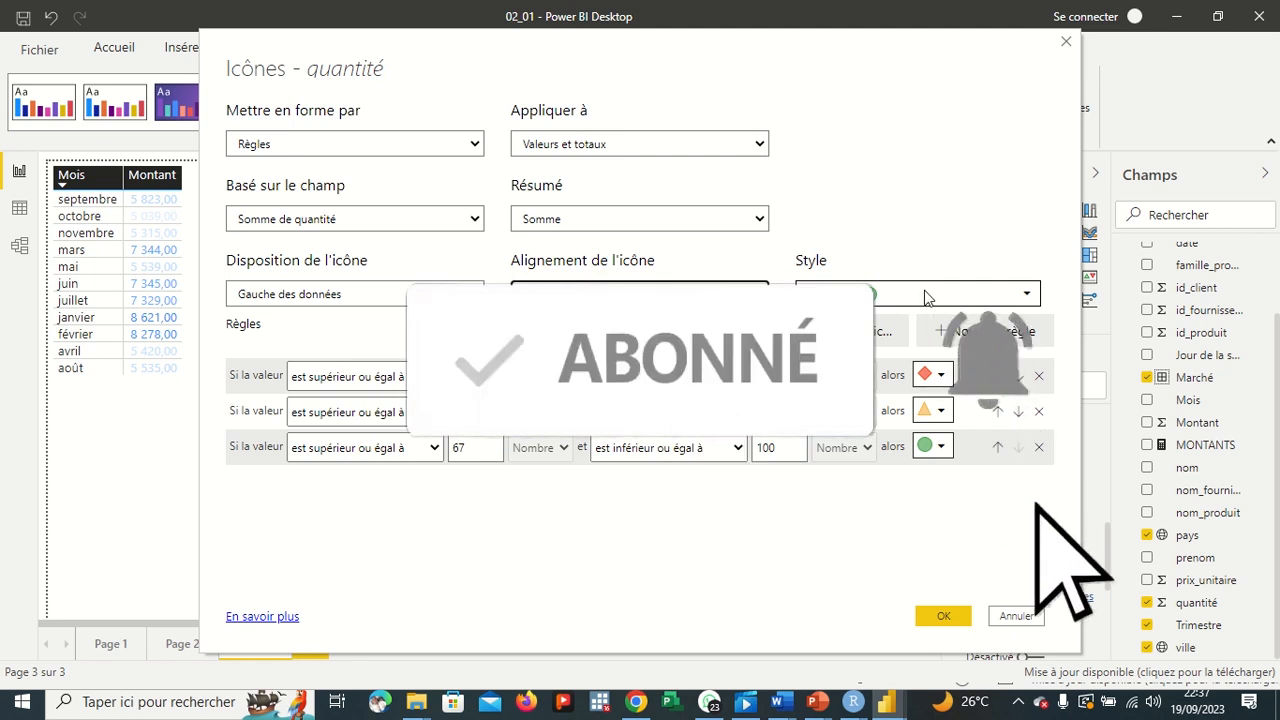
Step: Set the icon style to the set of three arrows: red down, yellow sideways and green up
left_click(1024, 295)
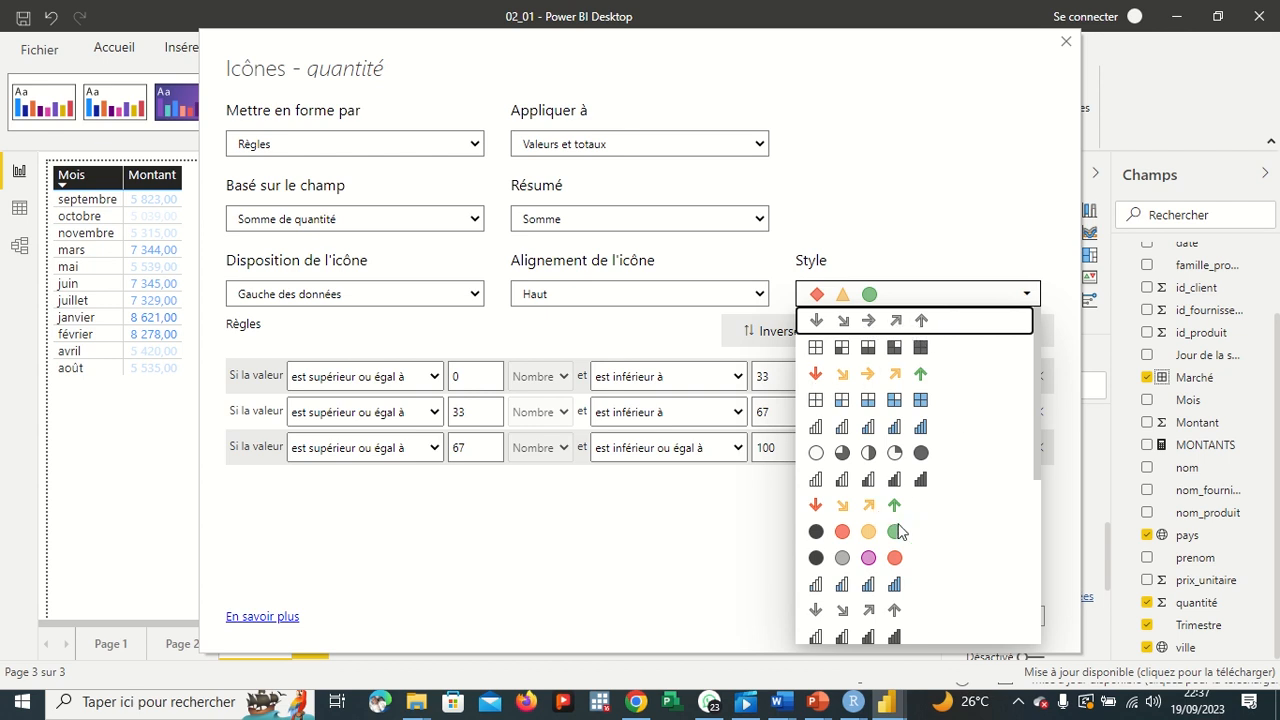
scroll(915, 538, "down", 4)
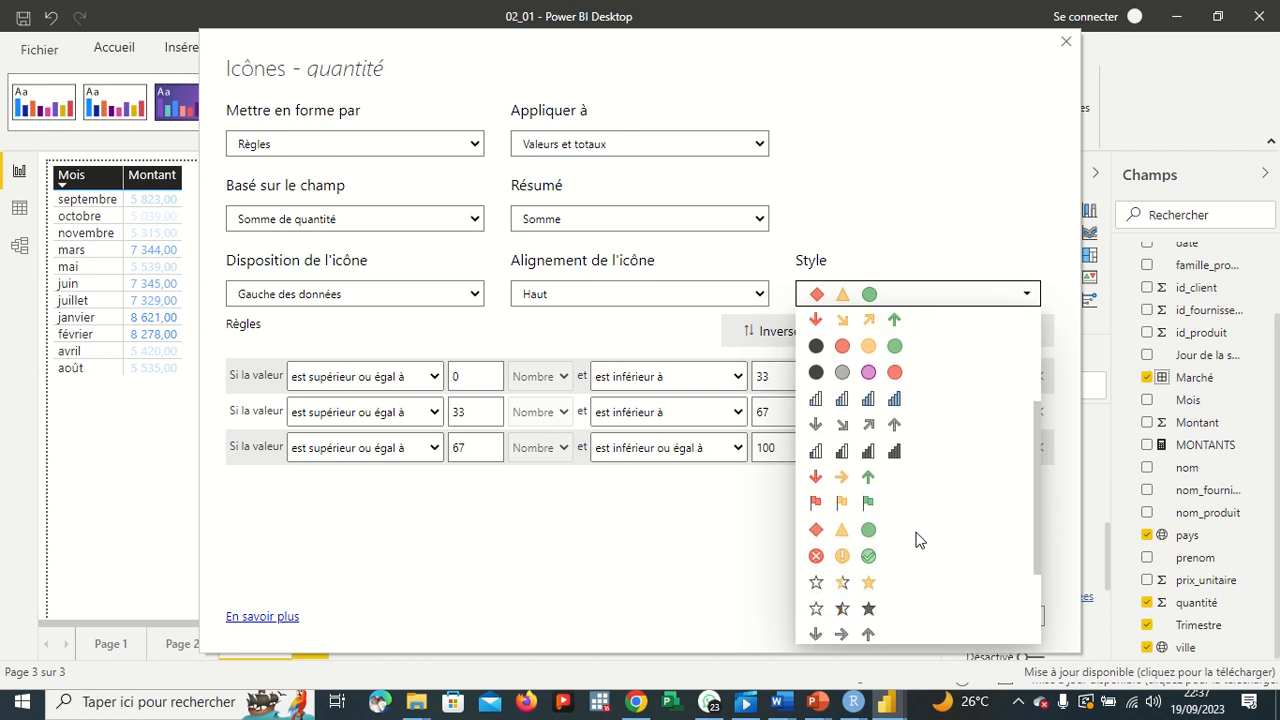
scroll(915, 540, "down", 3)
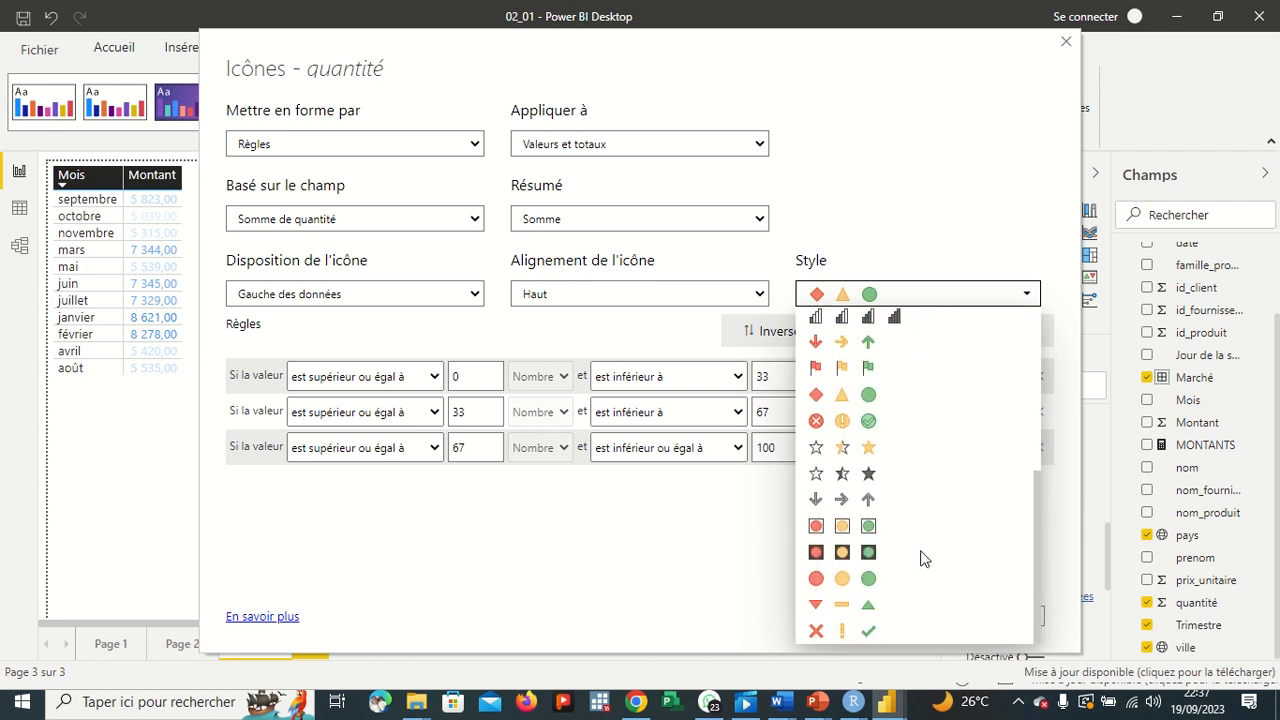
scroll(910, 465, "up", 3)
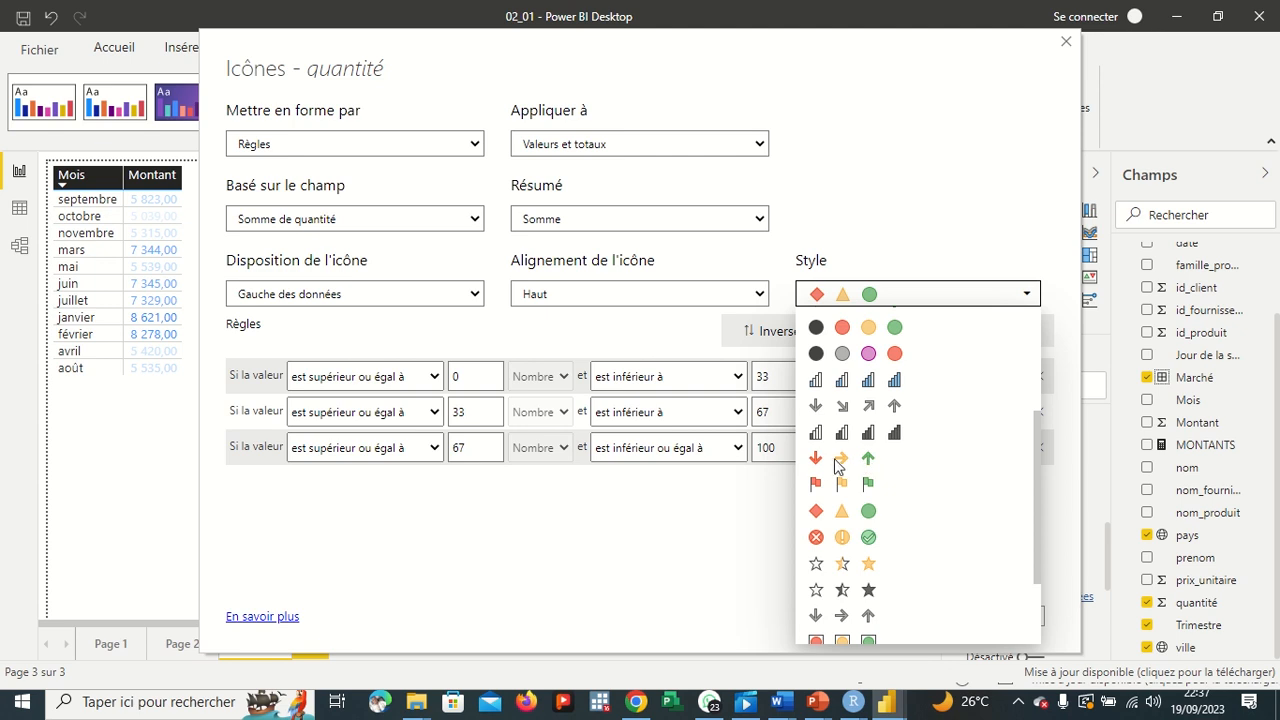
left_click(828, 465)
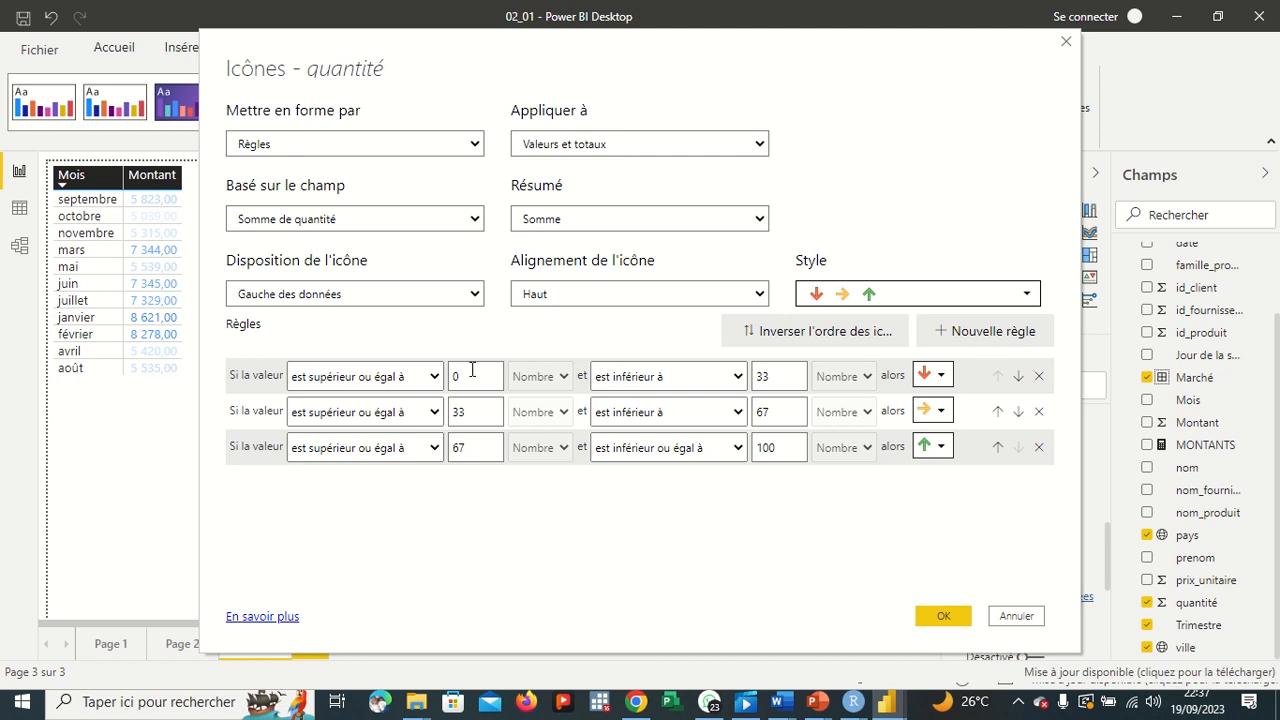
Step: Move the icon dialog to check the matrix behind it, and apply the icons to Valeurs uniquement
left_click_drag(546, 58, 963, 165)
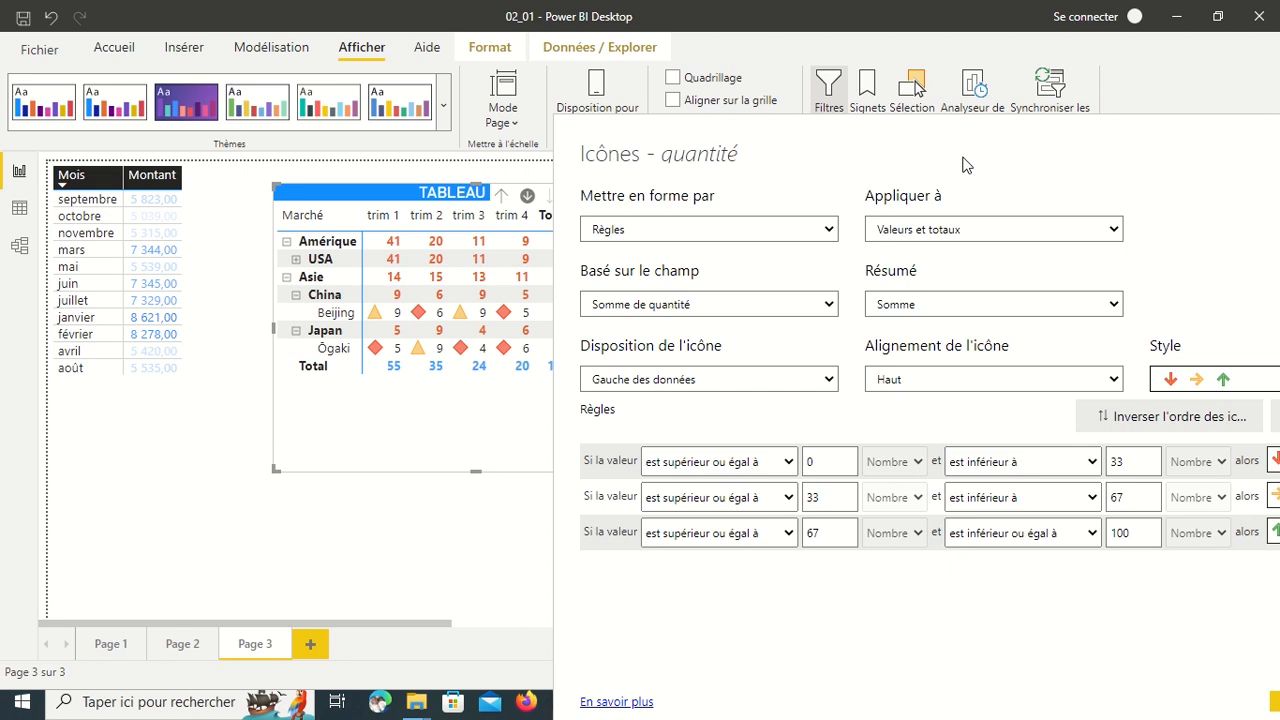
left_click_drag(966, 165, 595, 186)
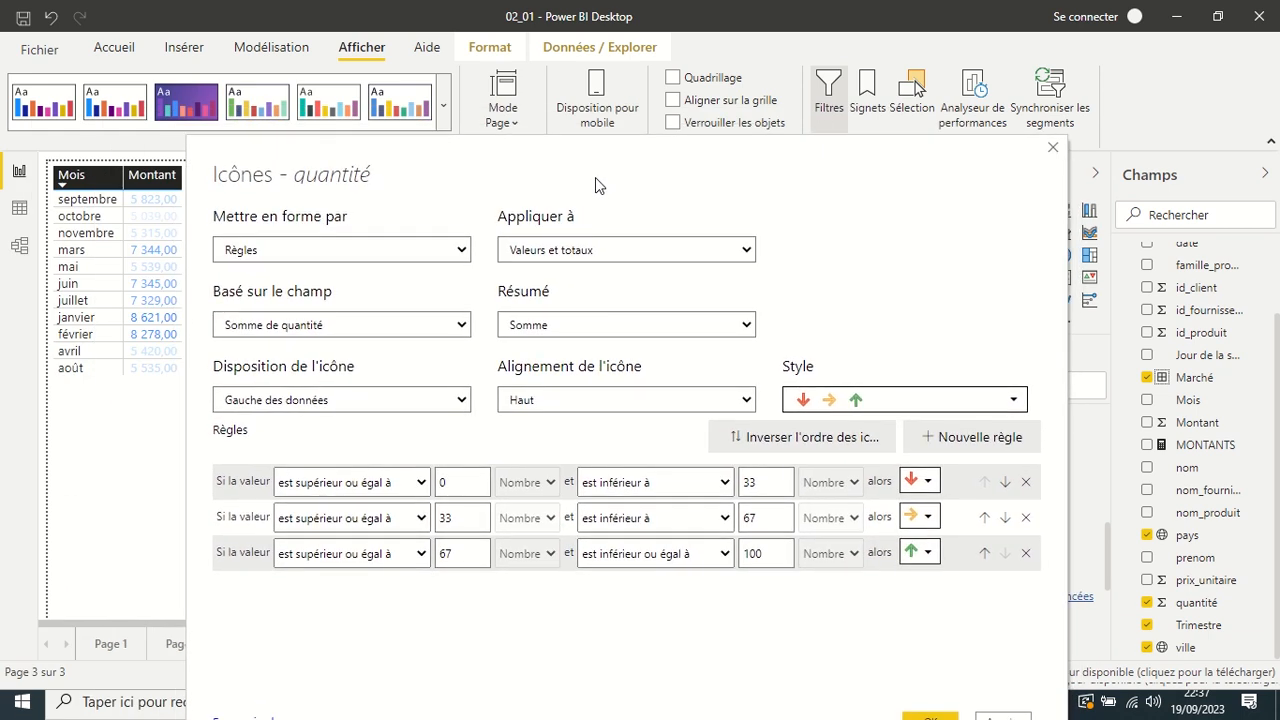
left_click(709, 249)
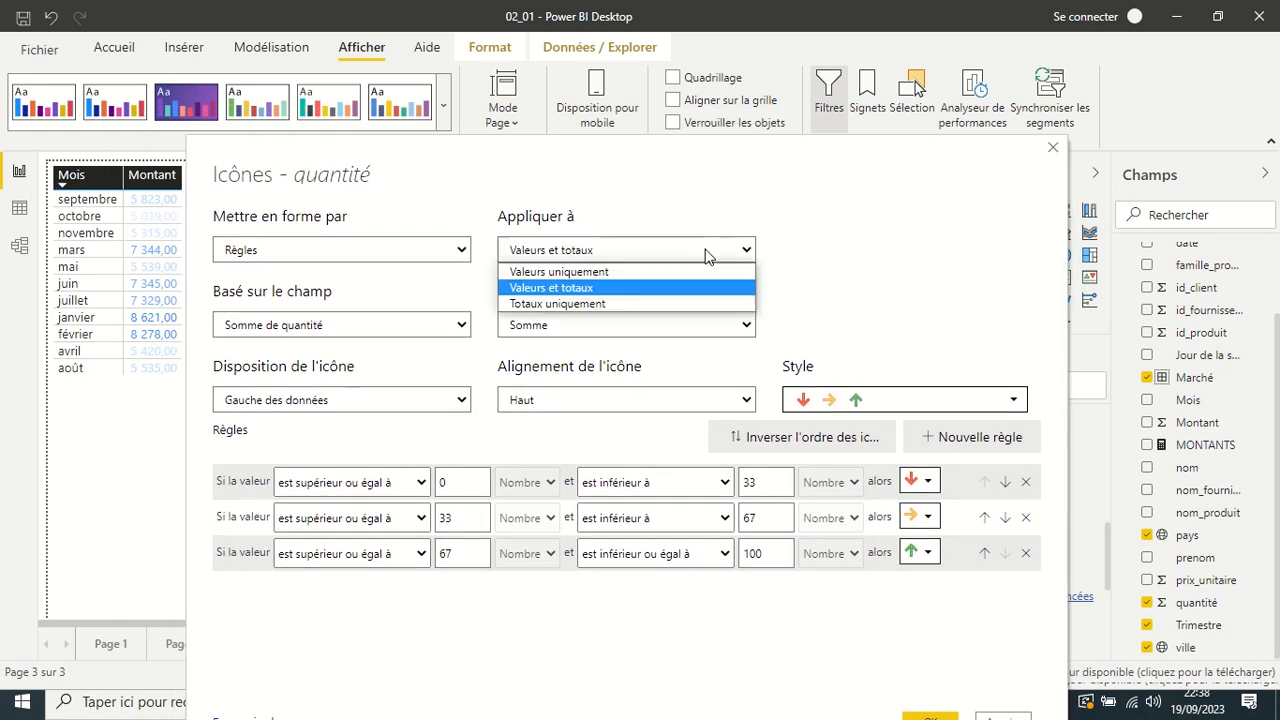
left_click(648, 272)
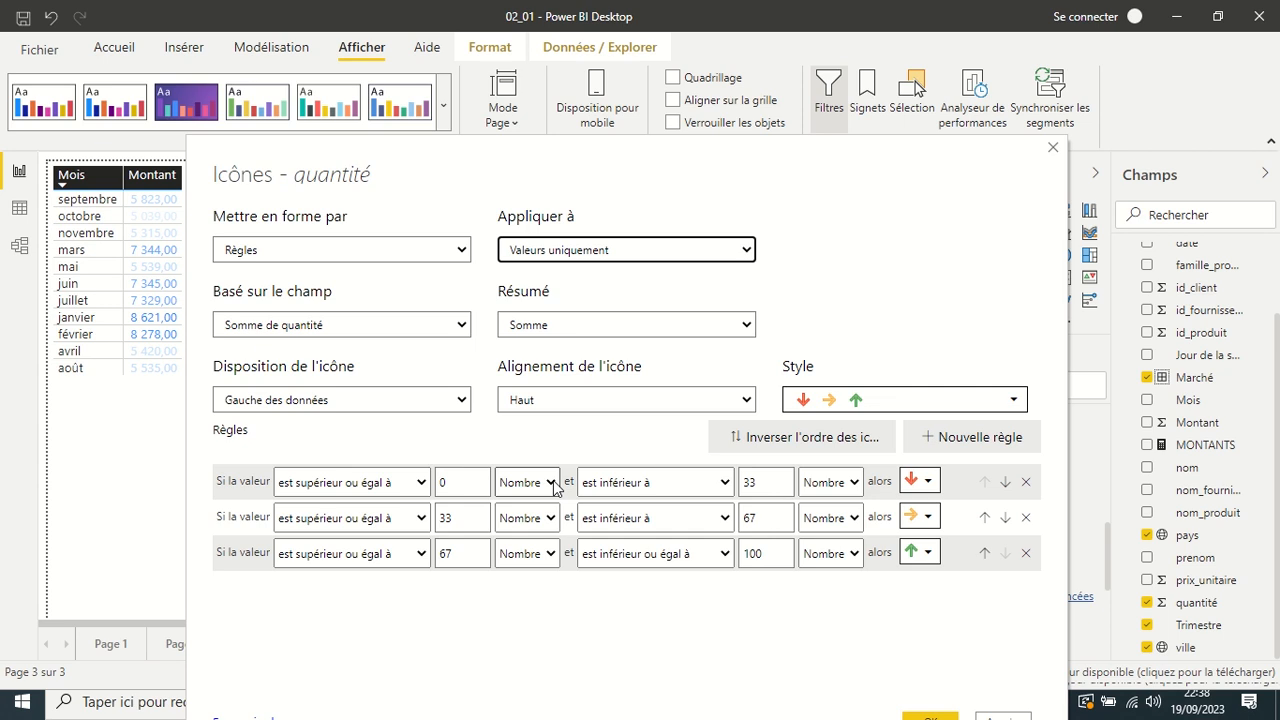
Step: Set the upper limit of the red arrow rule to 5
left_click(760, 487)
key("BackSpace")
key("BackSpace")
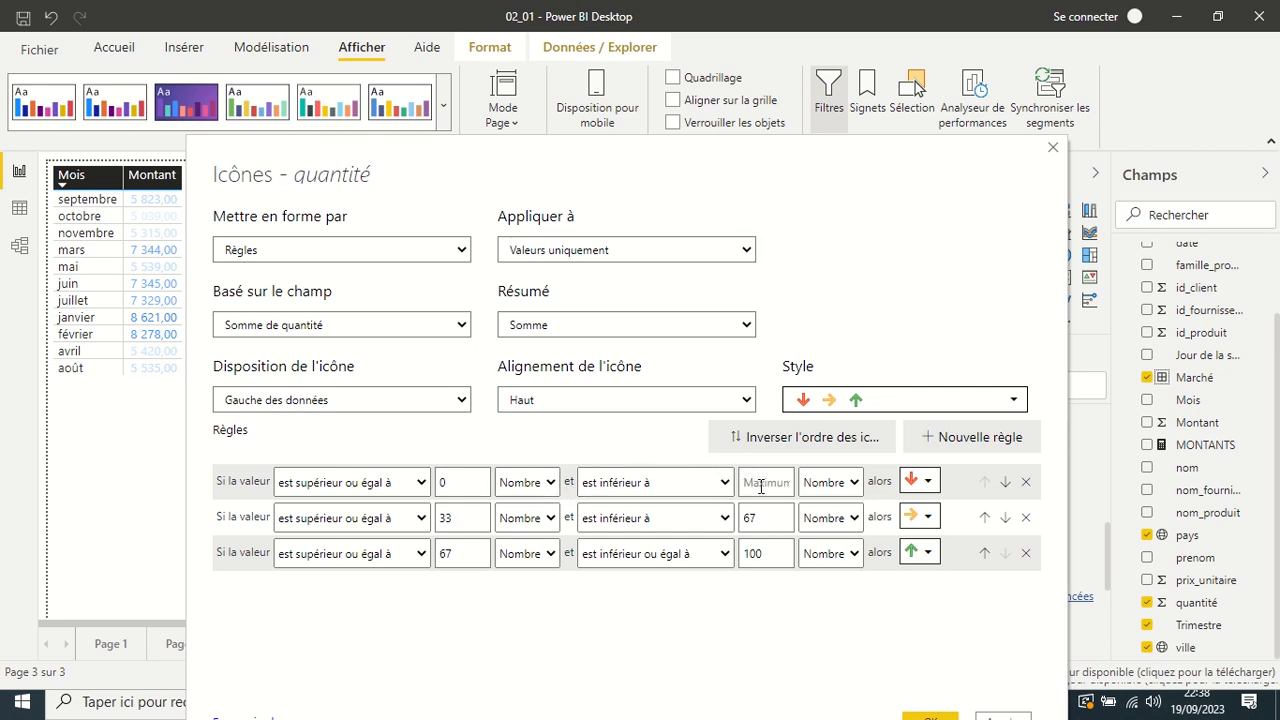
type("5")
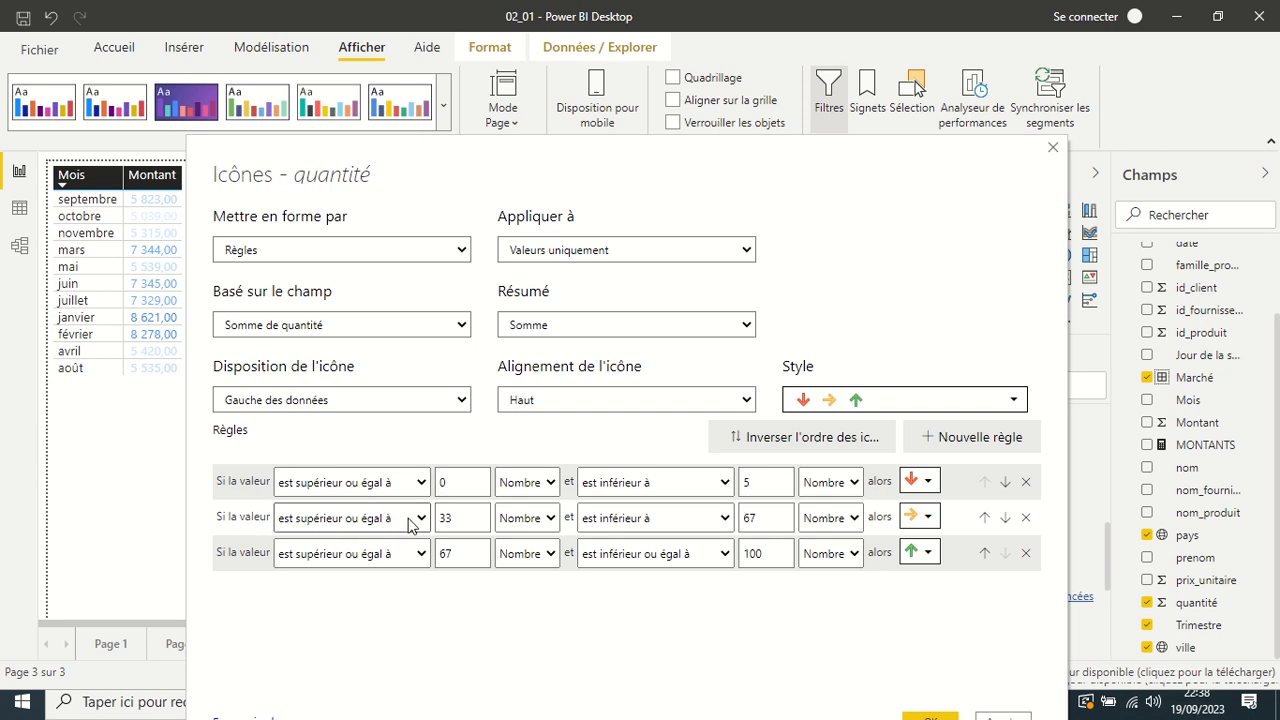
Step: Set the yellow arrow rule to cover values from 5 up to below 10
left_click(456, 518)
key("BackSpace")
key("BackSpace")
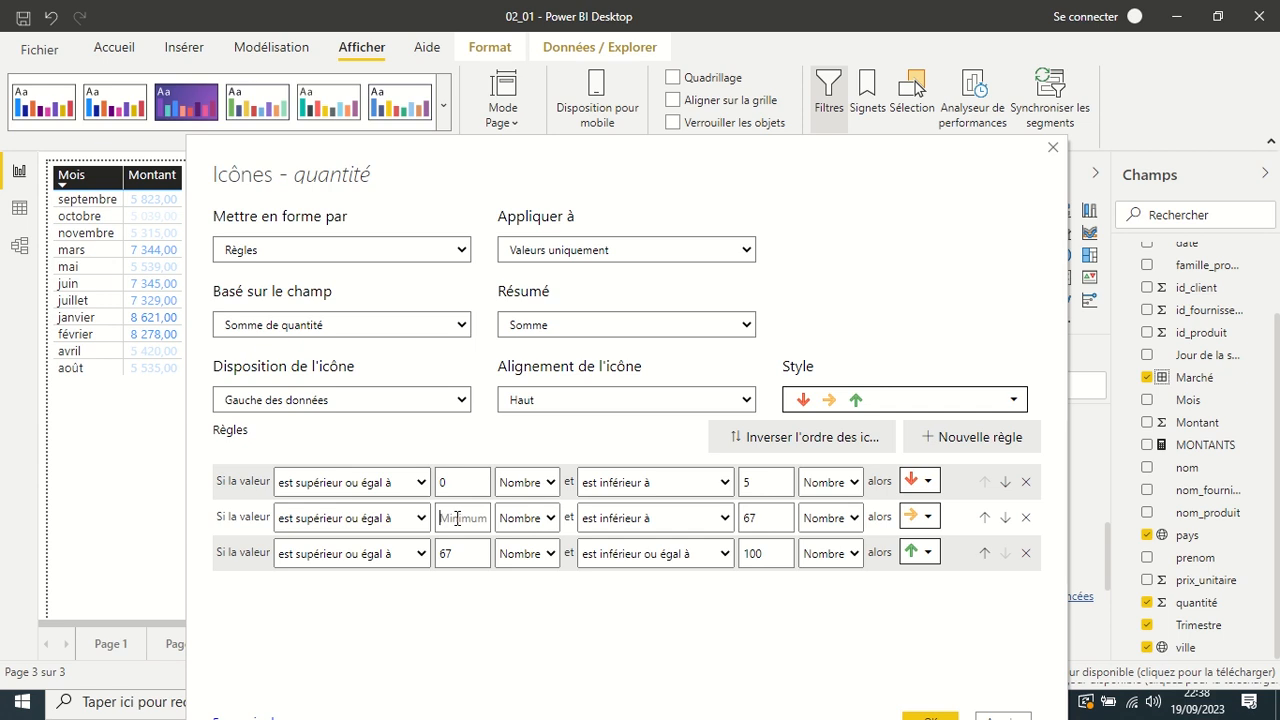
type("5")
left_click(758, 516)
key("BackSpace")
key("BackSpace")
type("10")
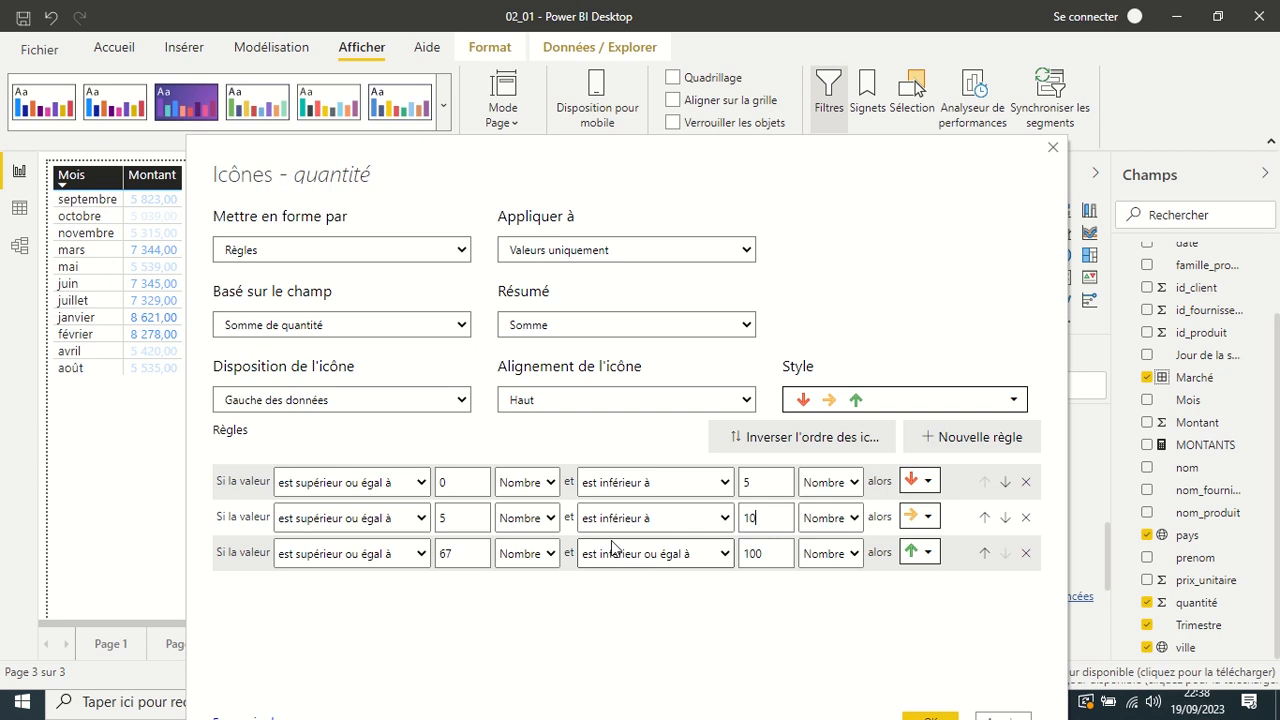
Step: Set the green arrow rule's lower limit to 10, keep Nombre as the unit, and apply the icon rules to the matrix
left_click(472, 548)
key("BackSpace")
key("BackSpace")
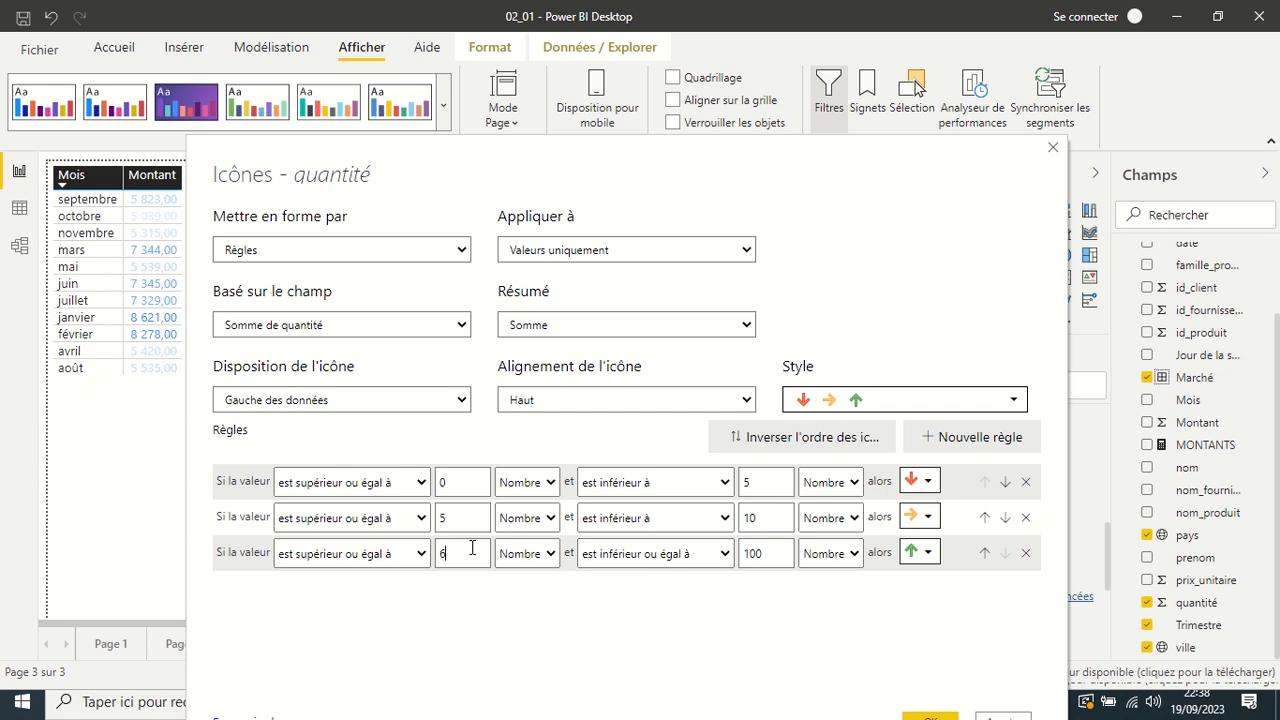
type("10")
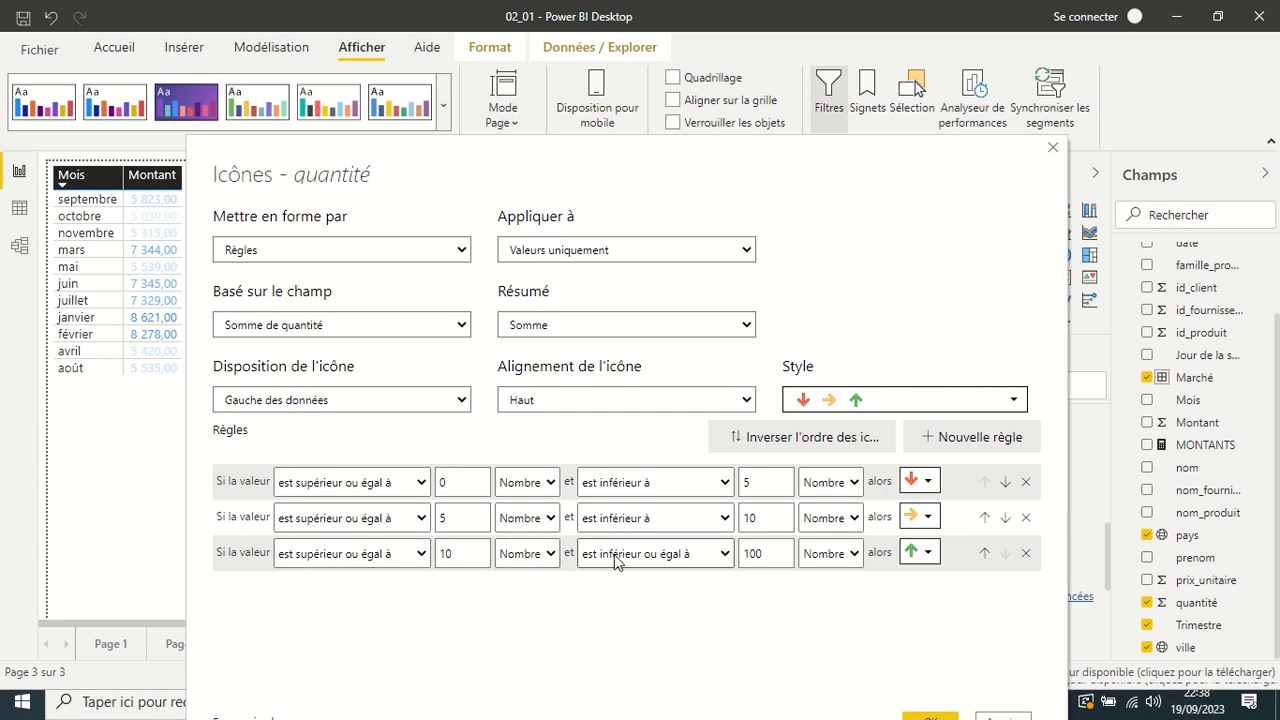
left_click(762, 553)
left_click(550, 483)
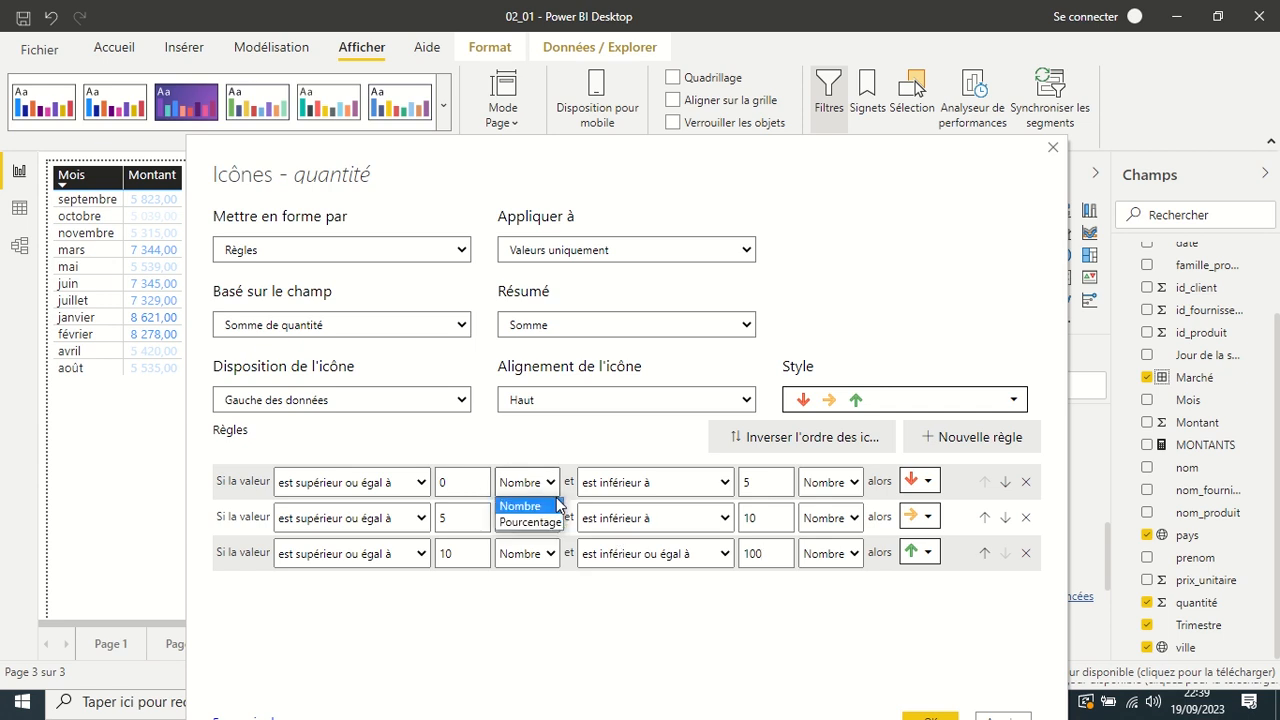
left_click(555, 490)
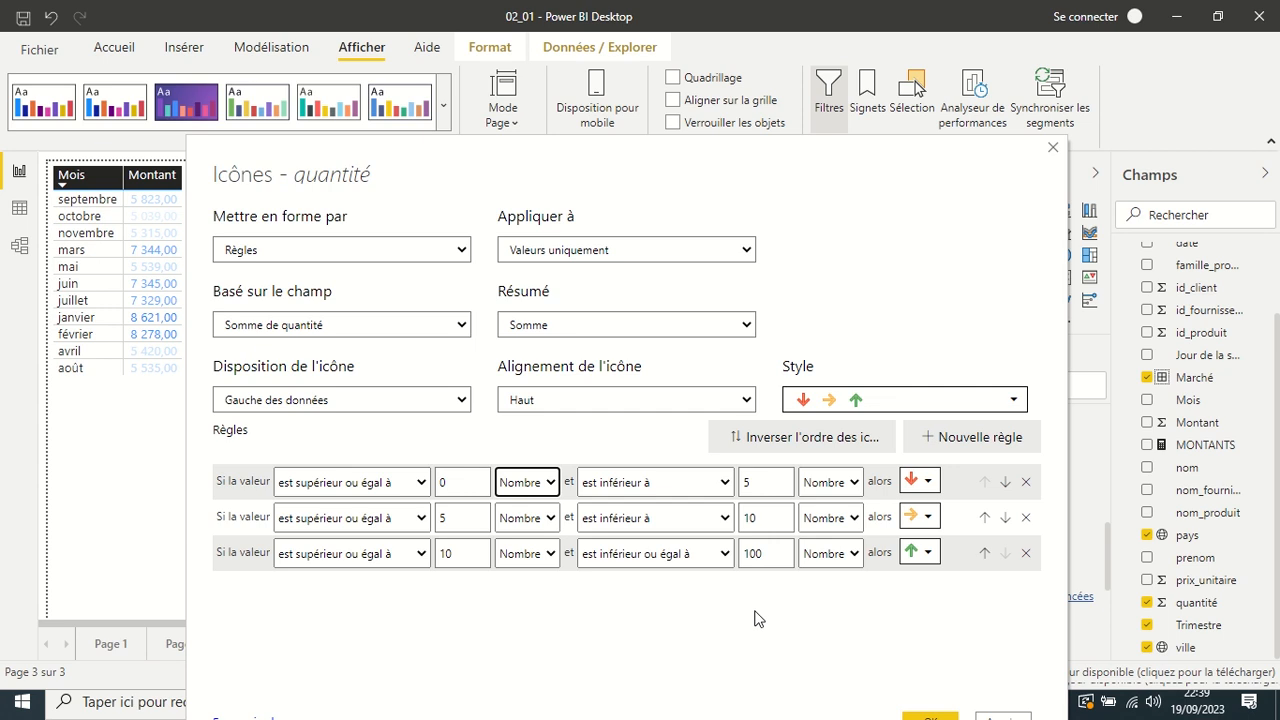
left_click(827, 168)
left_click(929, 715)
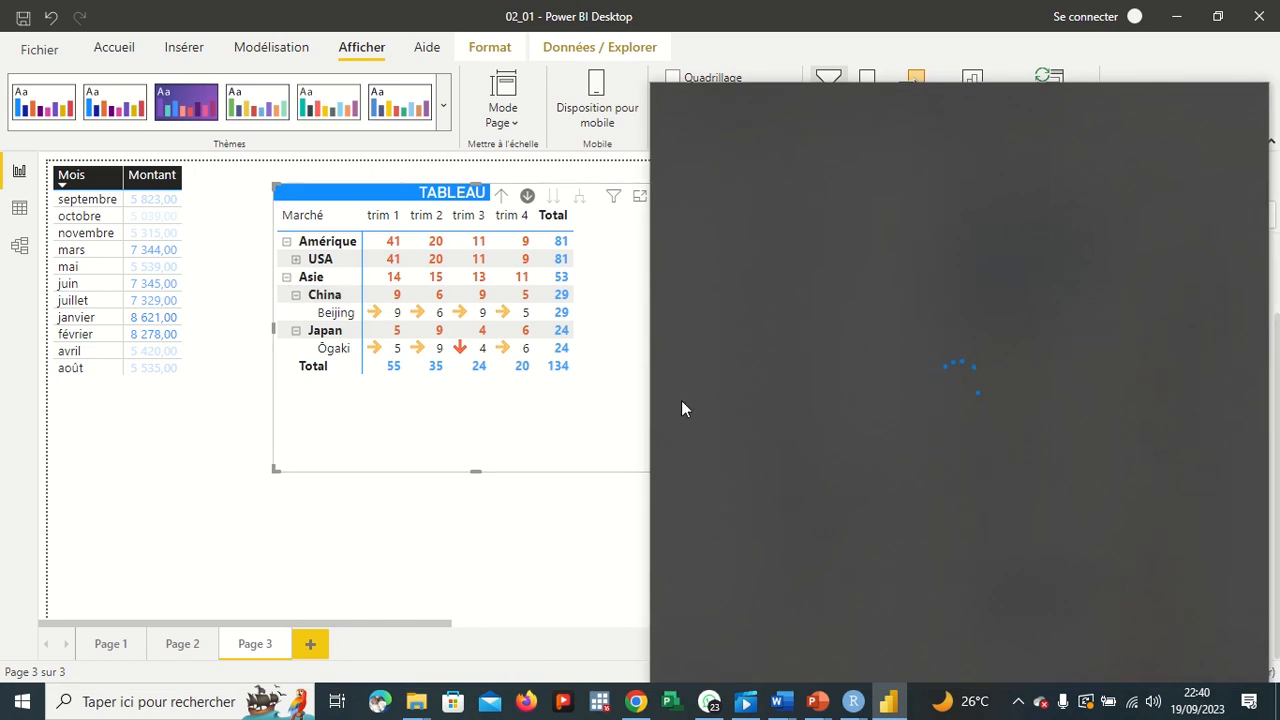
Step: Deselect the matrix and dismiss the weather and news panel covering the report
left_click(555, 552)
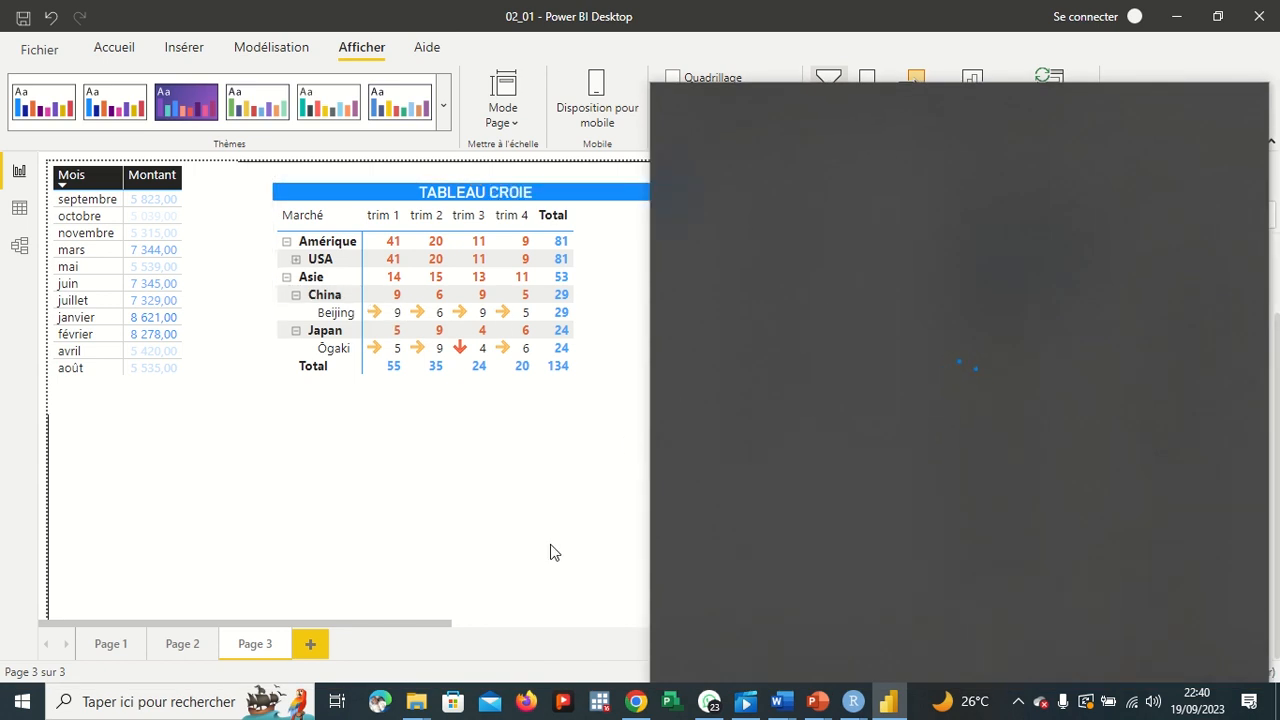
mouse_move(493, 43)
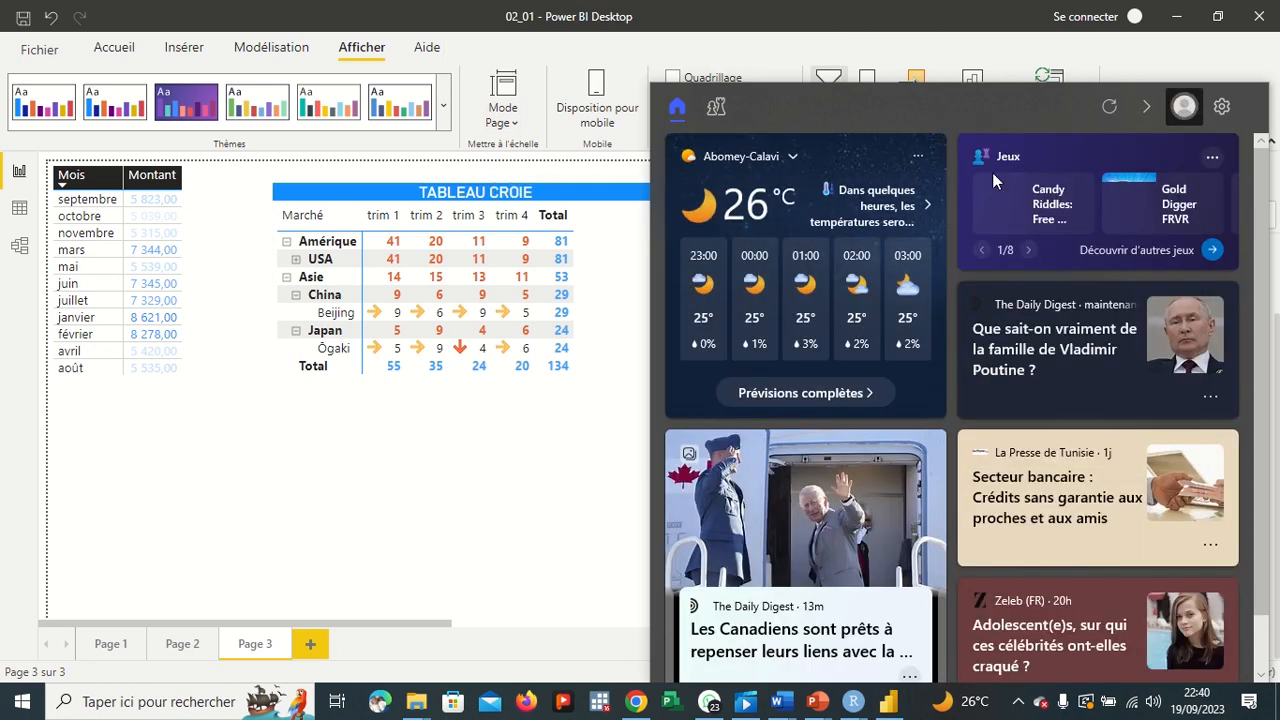
left_click(550, 488)
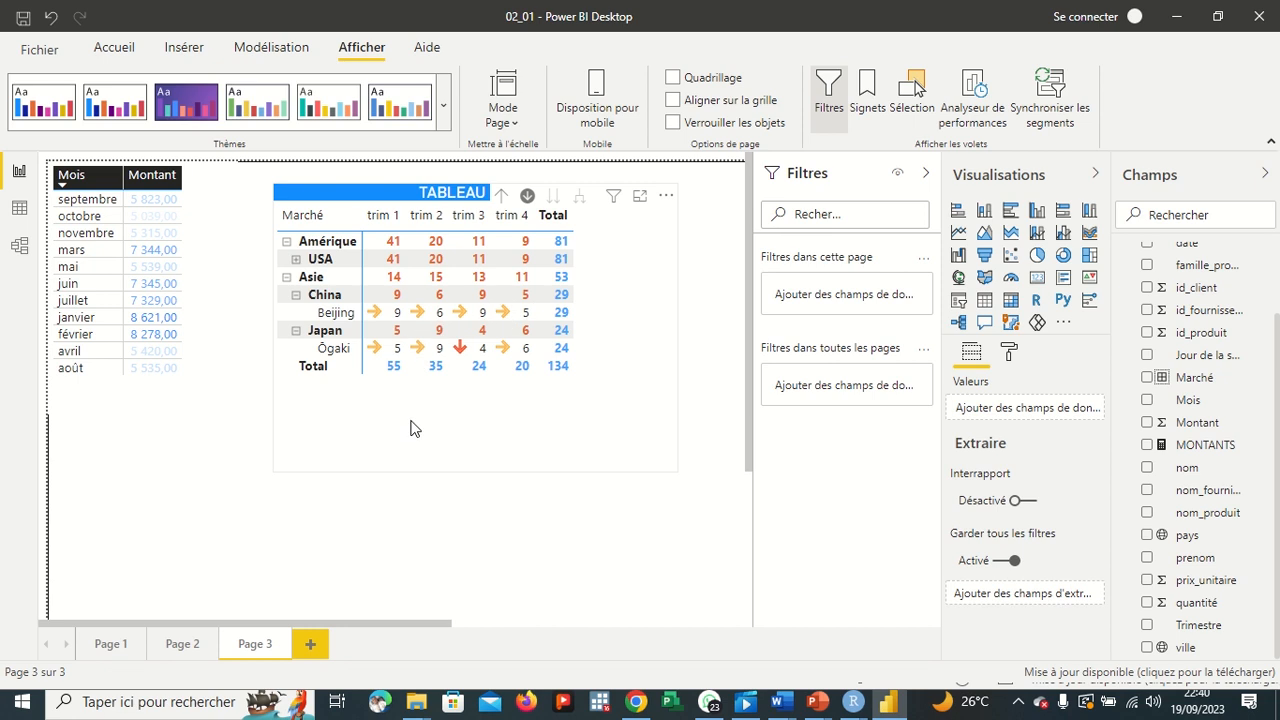
Step: Collapse the Amérique and Asie groups in the matrix, and expand the whole hierarchy down to the cities
left_click(286, 242)
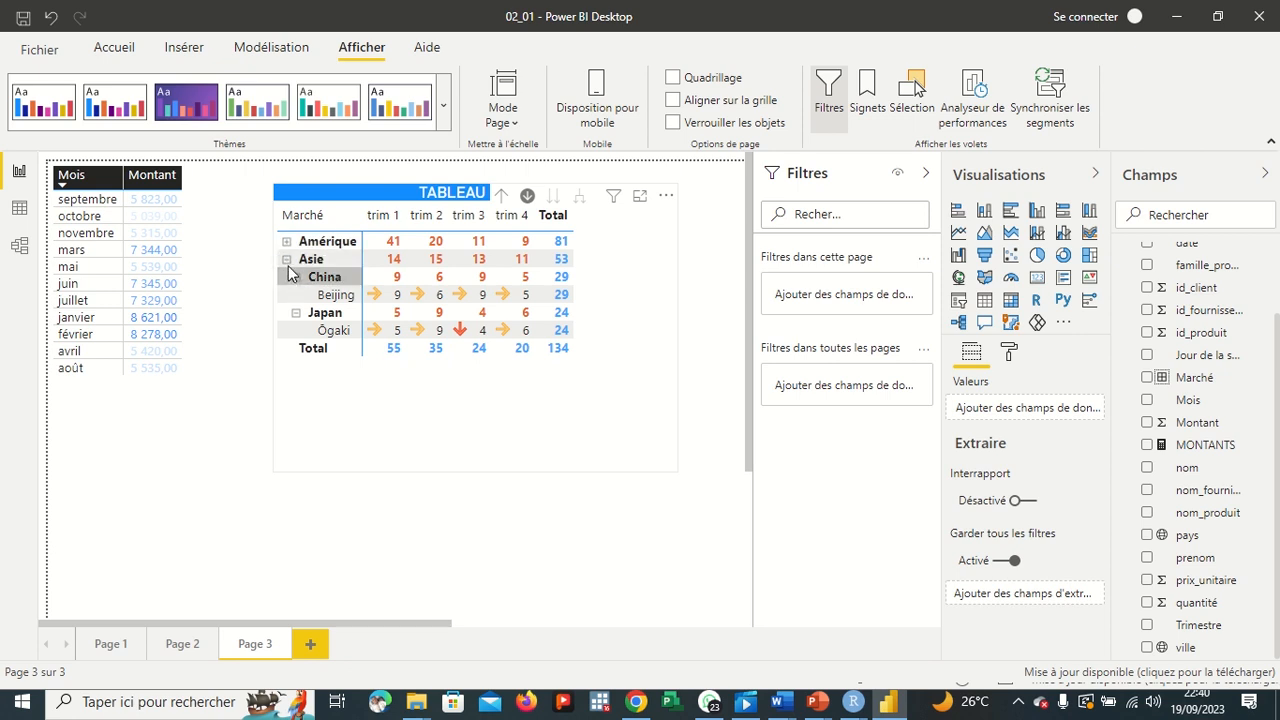
left_click(287, 260)
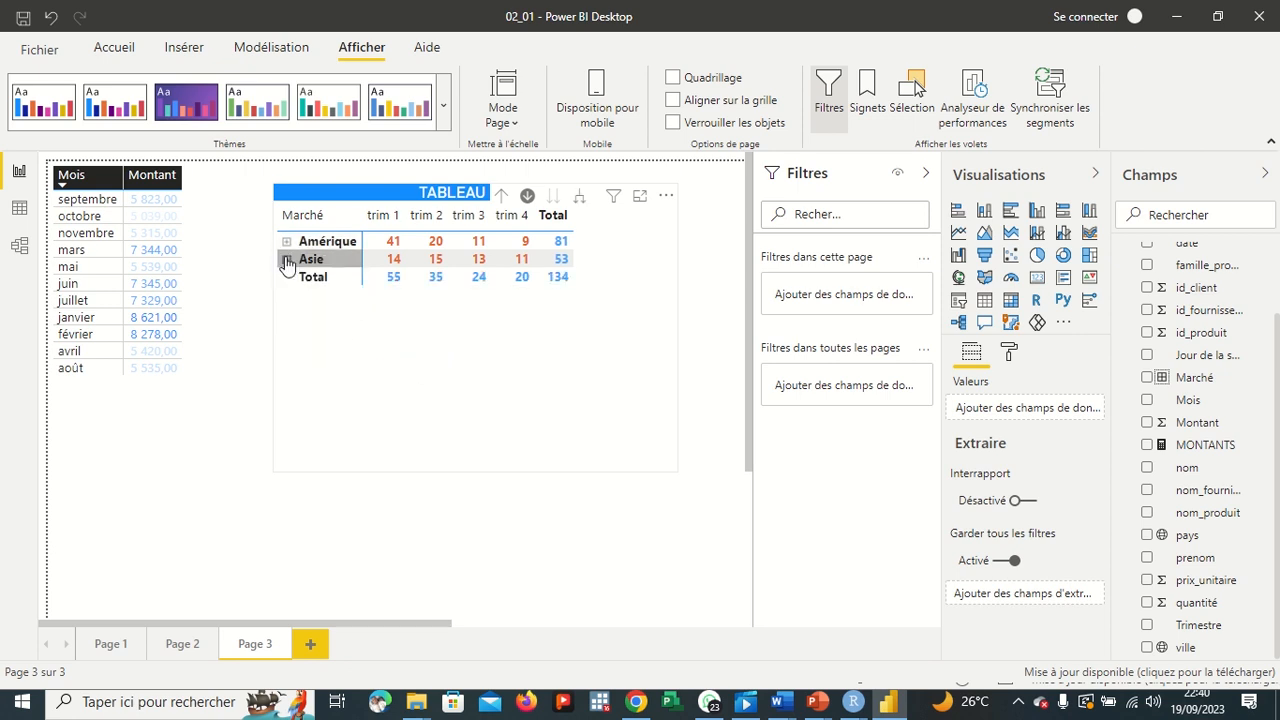
left_click(287, 260)
left_click(287, 260)
left_click(287, 260)
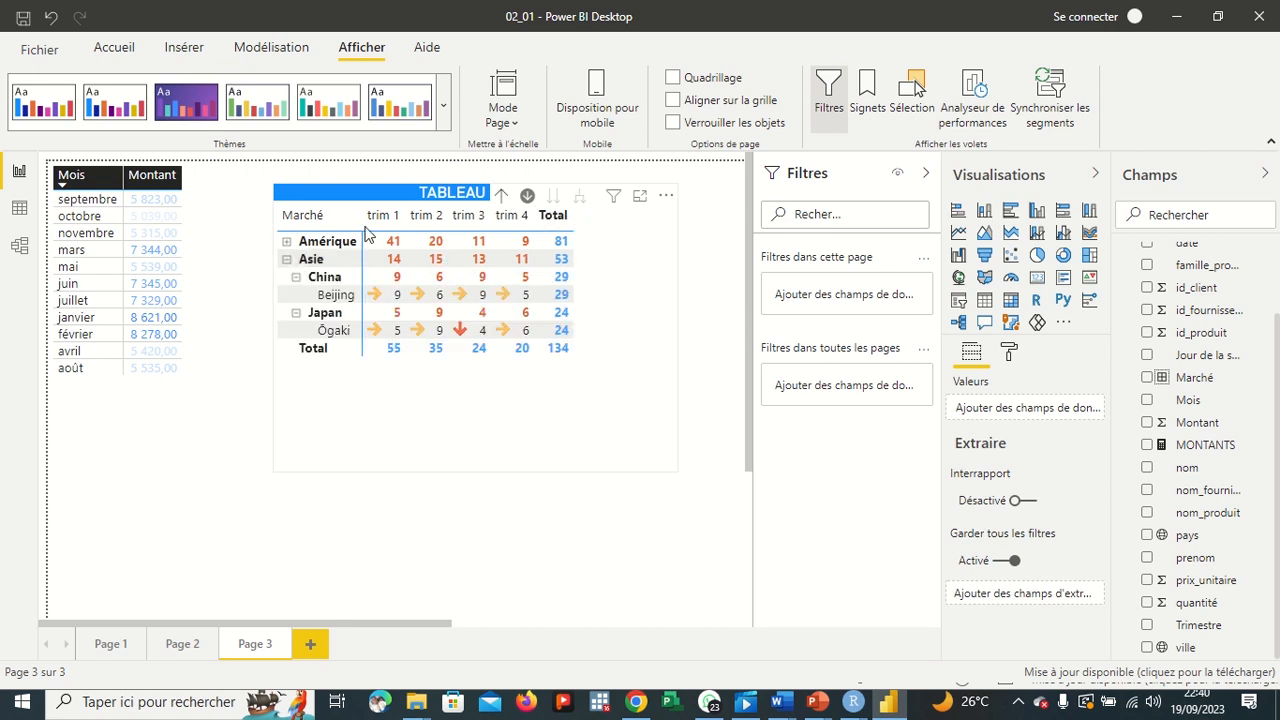
left_click(287, 260)
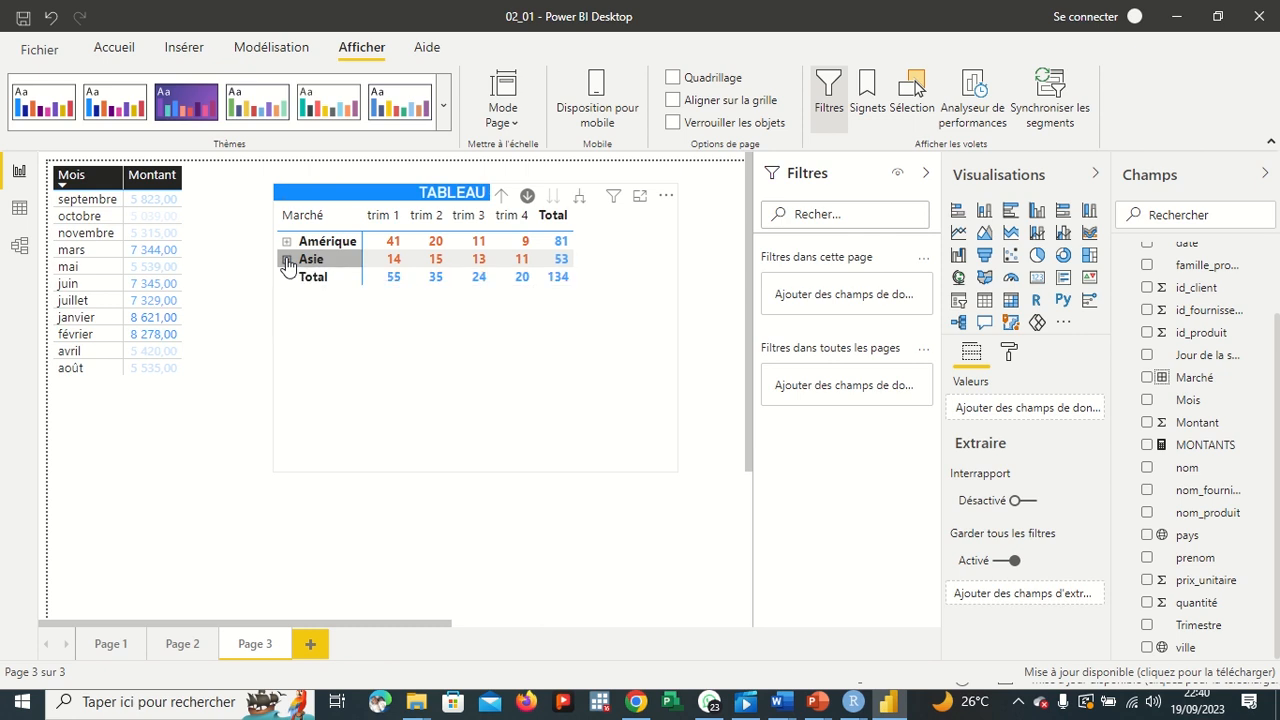
left_click(580, 196)
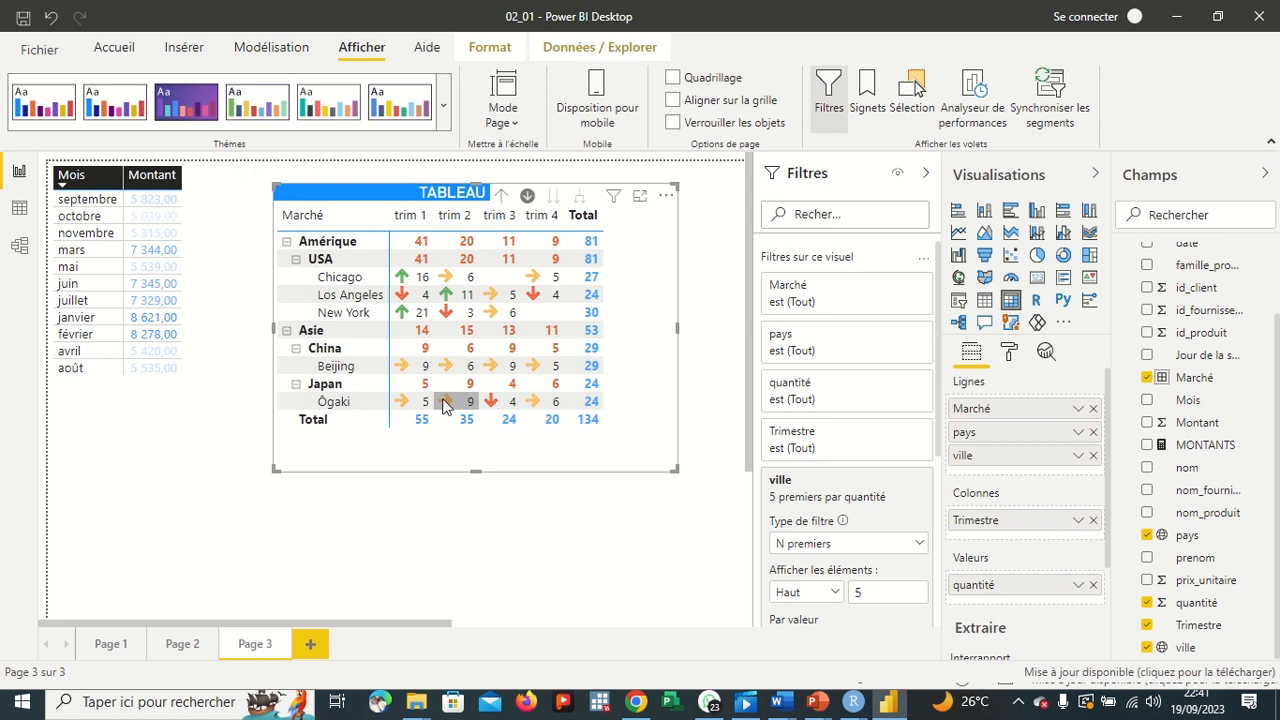
mouse_move(480, 10)
Step: Reopen the advanced icon settings for quantité from the matrix's Mise en forme conditionnelle options
left_click(1009, 351)
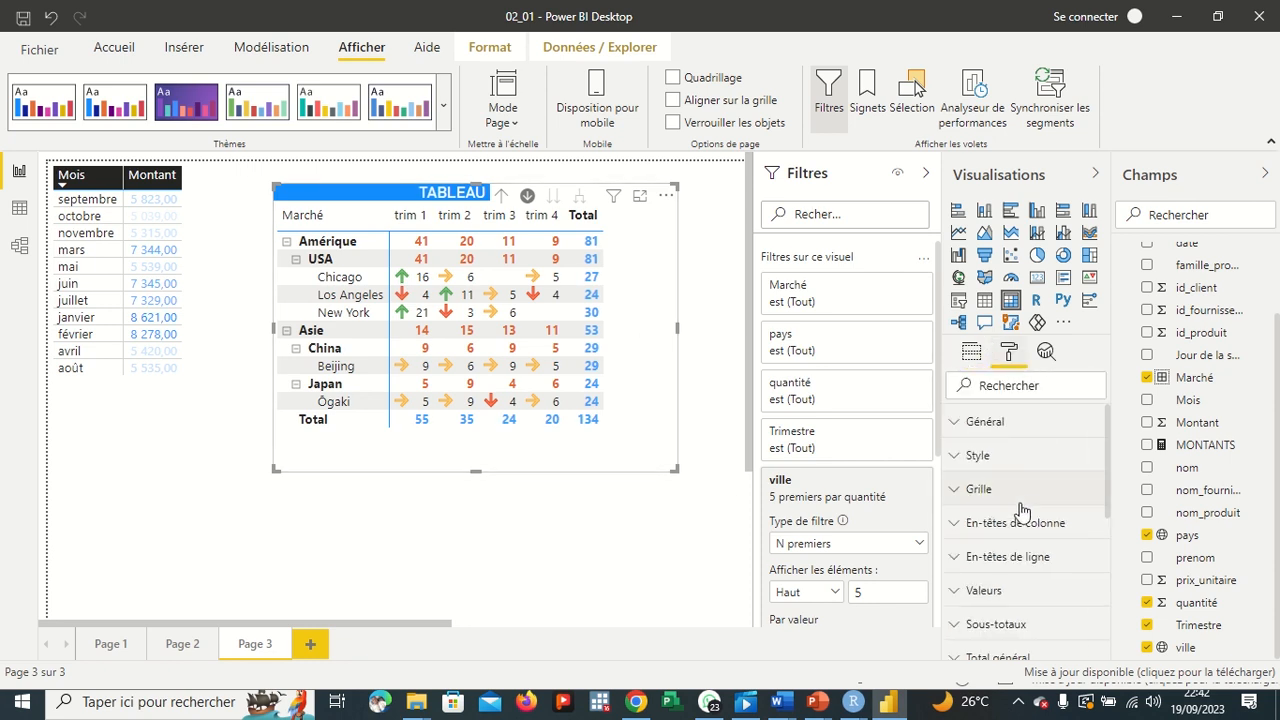
scroll(1020, 510, "down", 5)
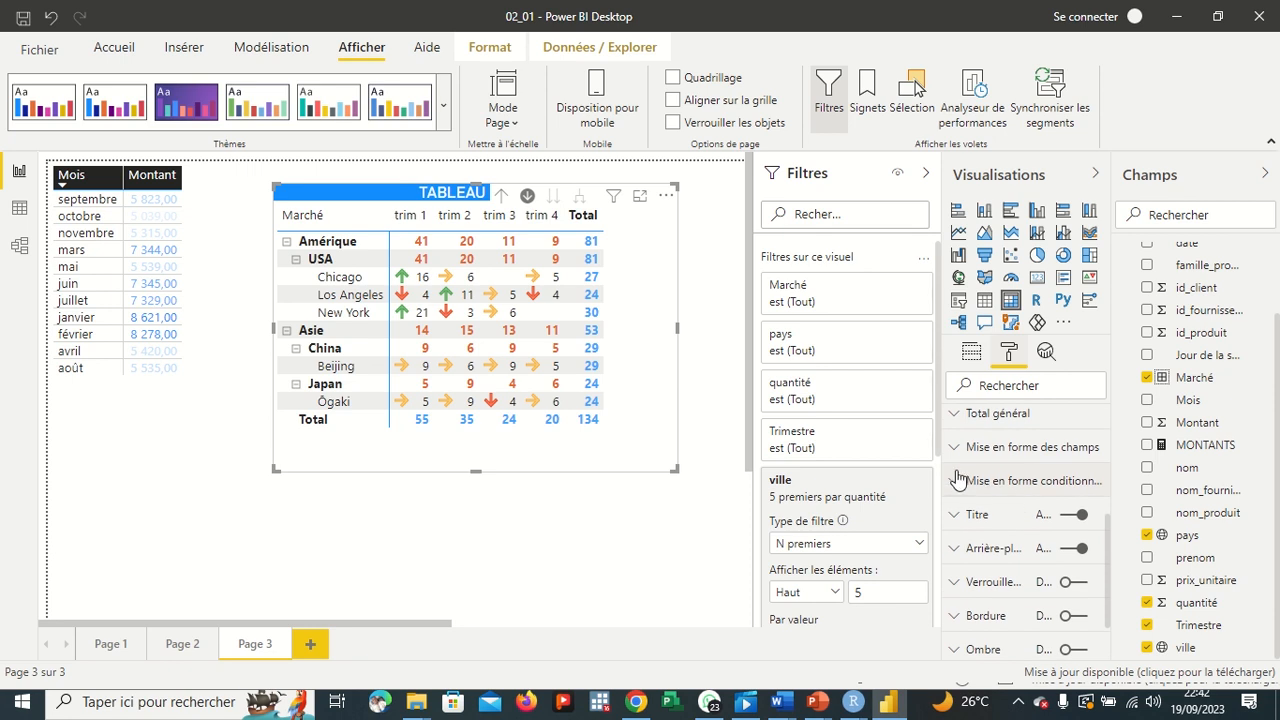
left_click(958, 481)
scroll(1000, 520, "down", 3)
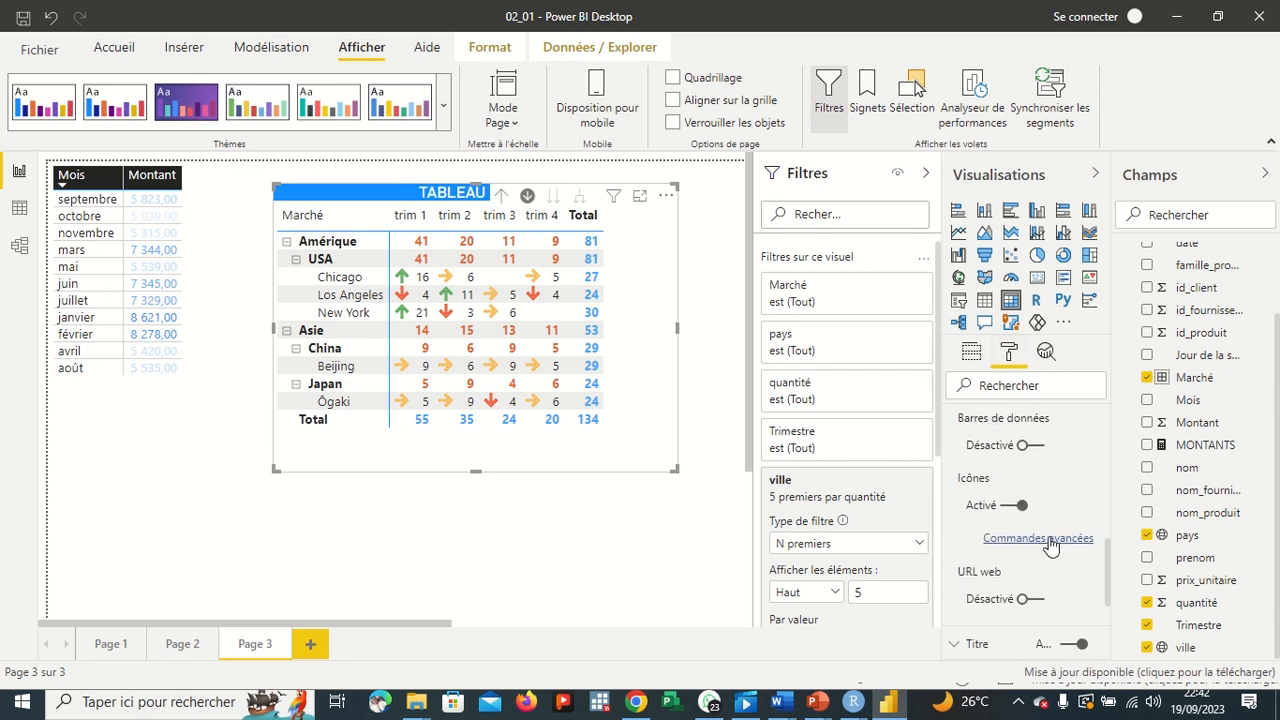
left_click(1040, 539)
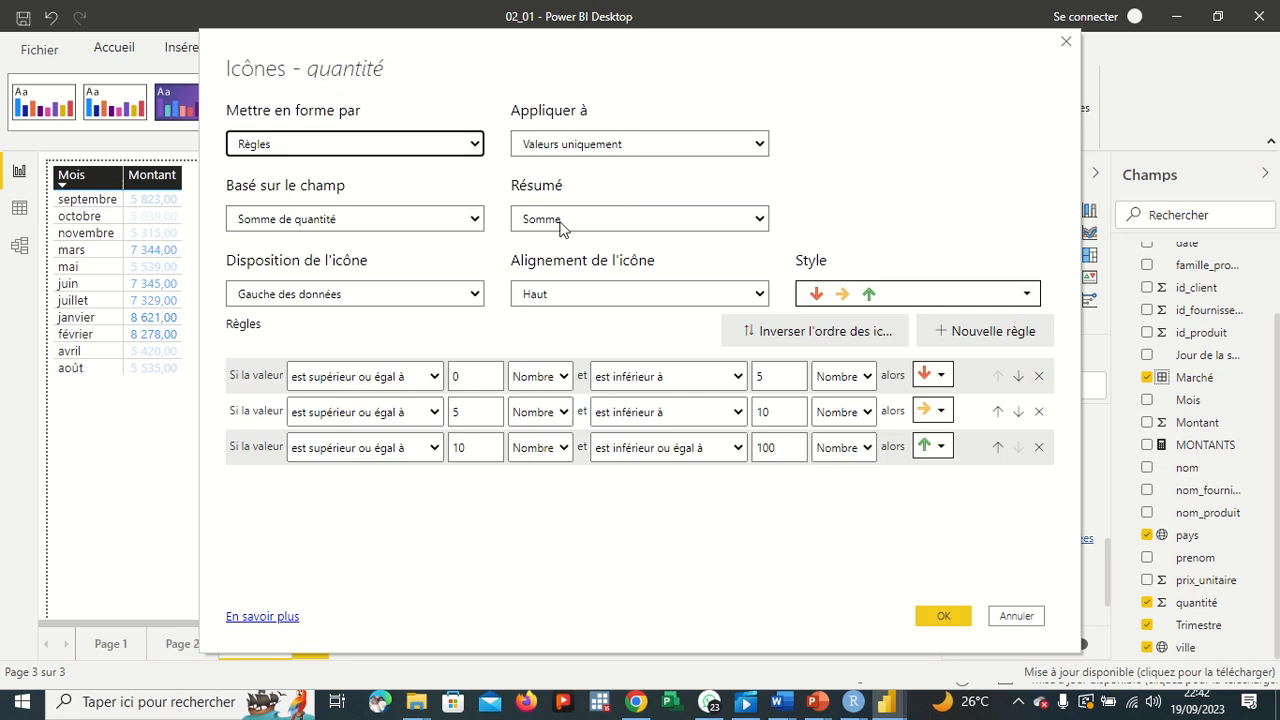
Step: Change the icon style to the red down triangle, yellow dash and green up triangle set
left_click(995, 296)
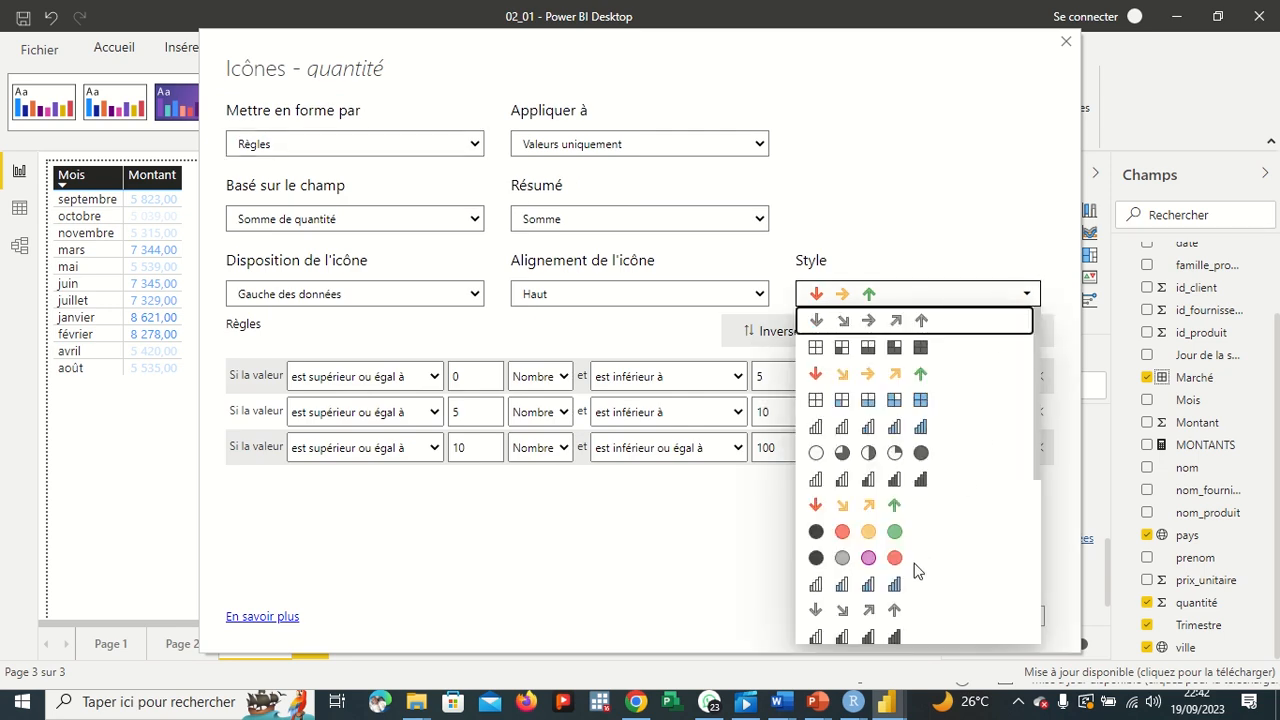
scroll(905, 555, "down", 3)
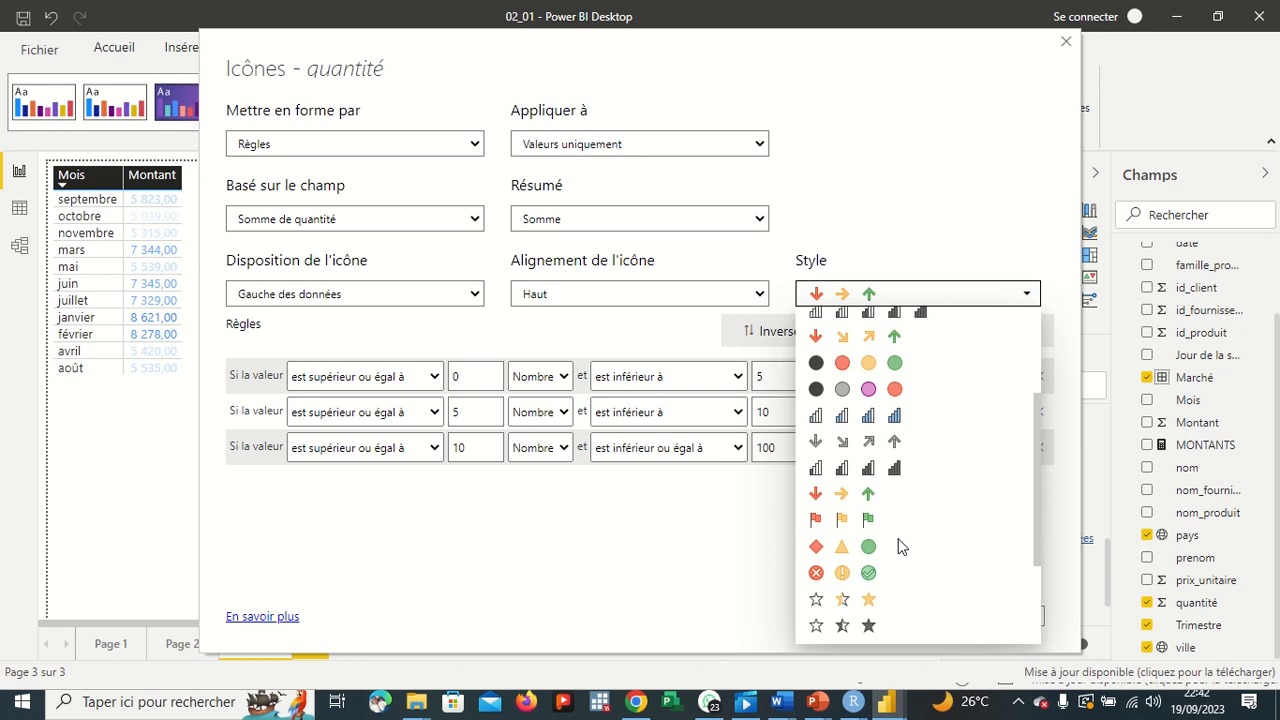
scroll(898, 546, "down", 4)
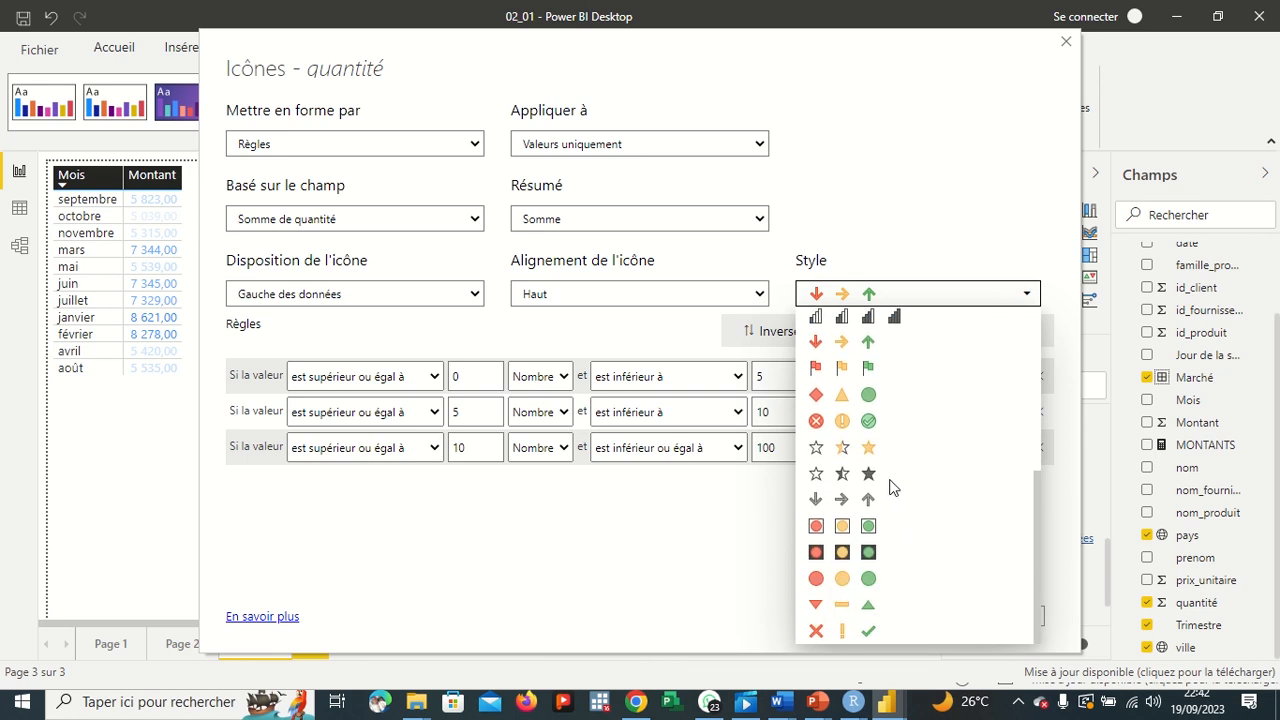
left_click(858, 607)
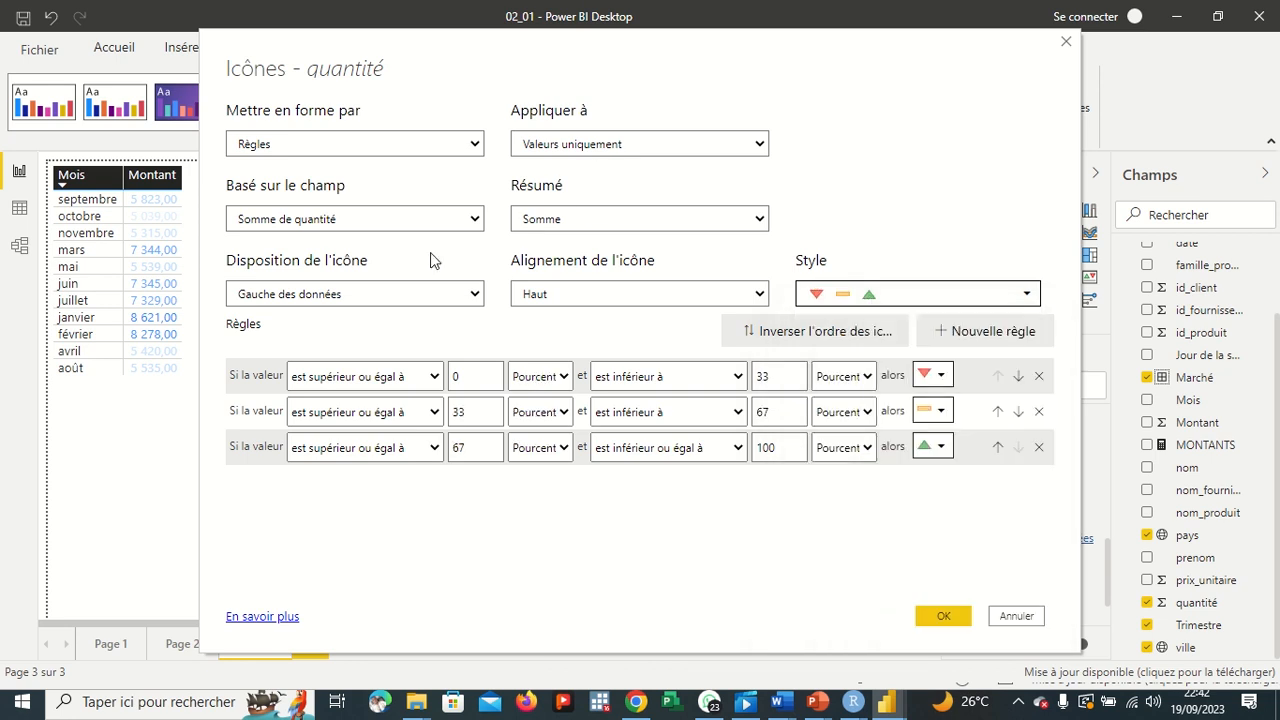
Step: Set the quantité icon alignment to Centre and apply the icon formatting to the matrix
left_click(696, 294)
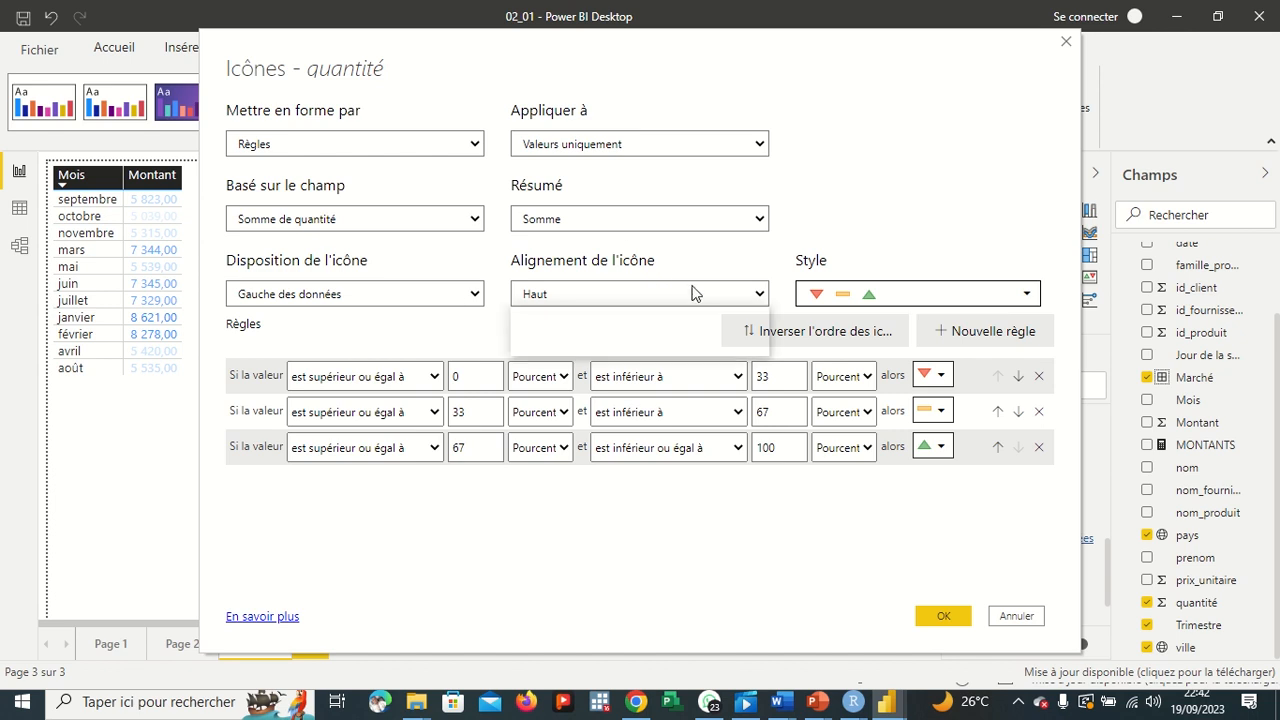
left_click(618, 334)
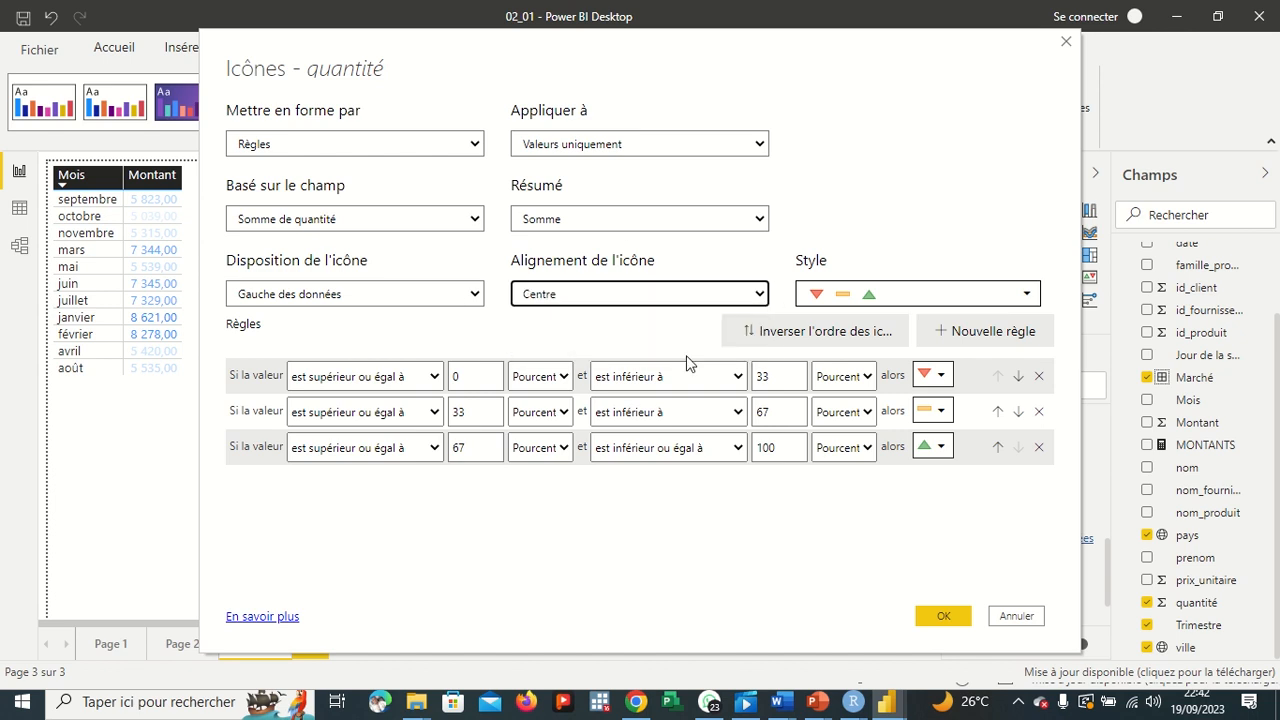
left_click(958, 616)
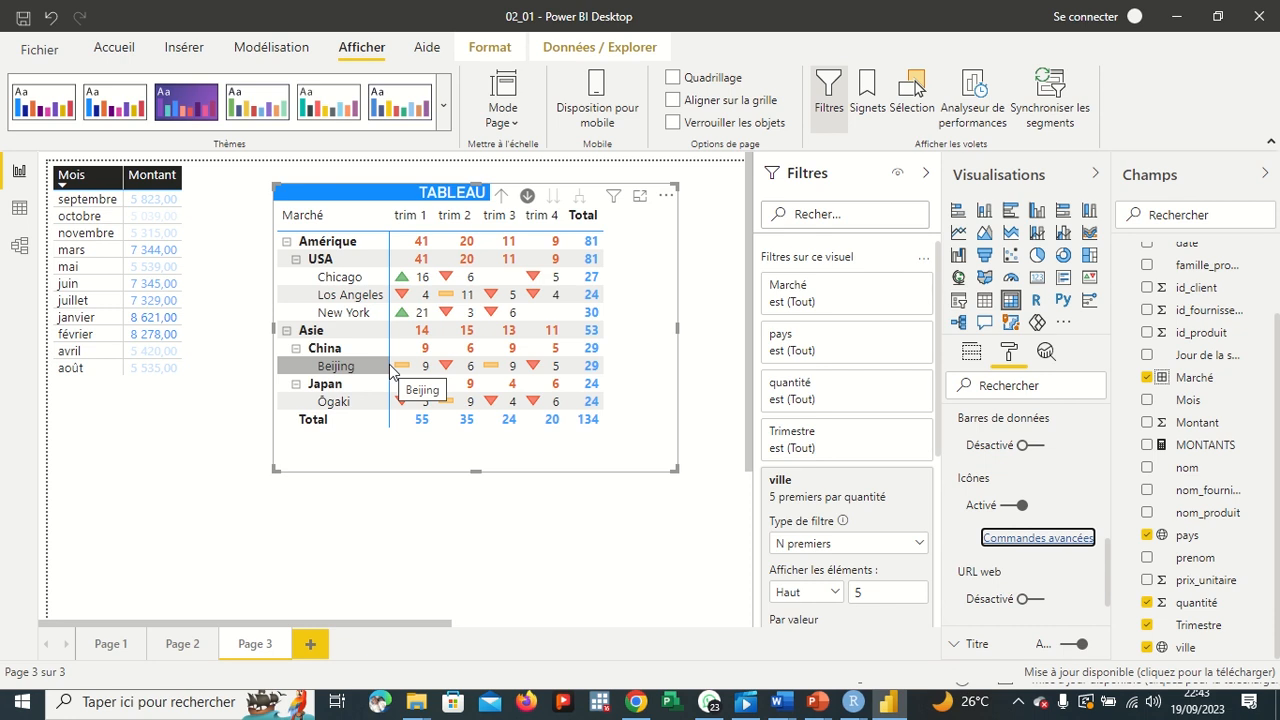
Step: Look over the report's Page 1 and Page 2, and return to Page 3
left_click(106, 645)
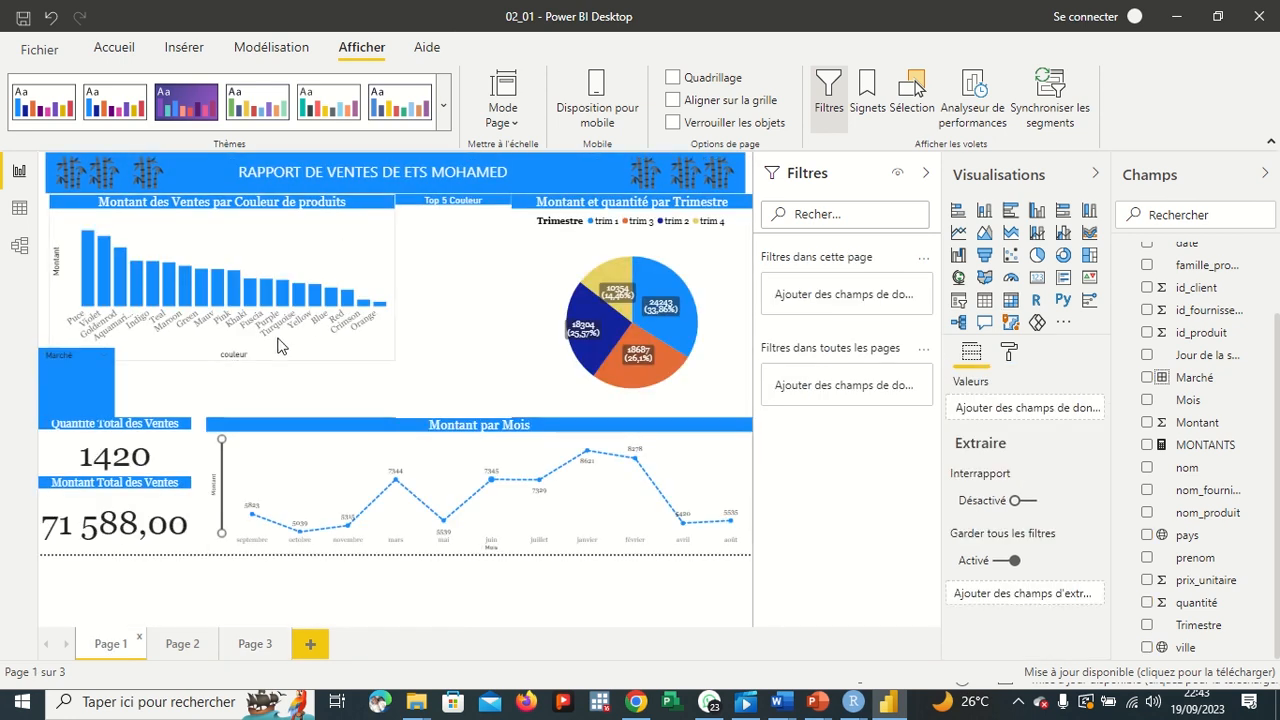
left_click(177, 645)
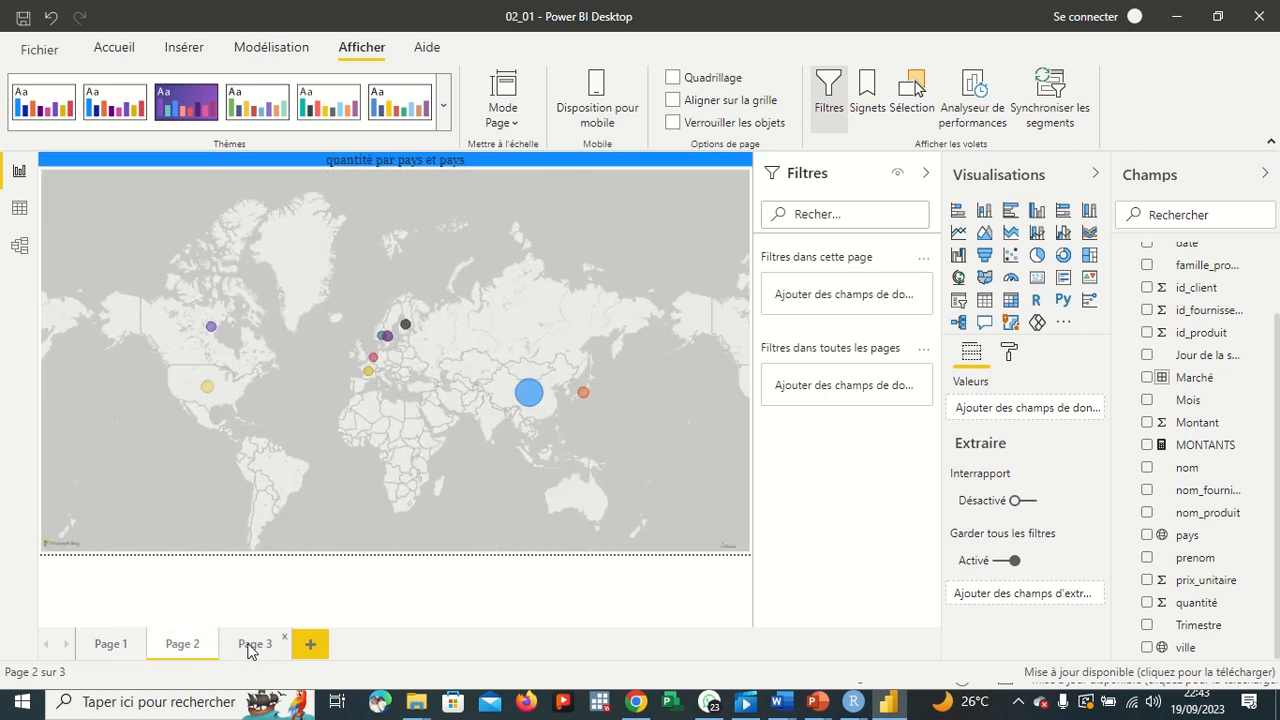
left_click(251, 648)
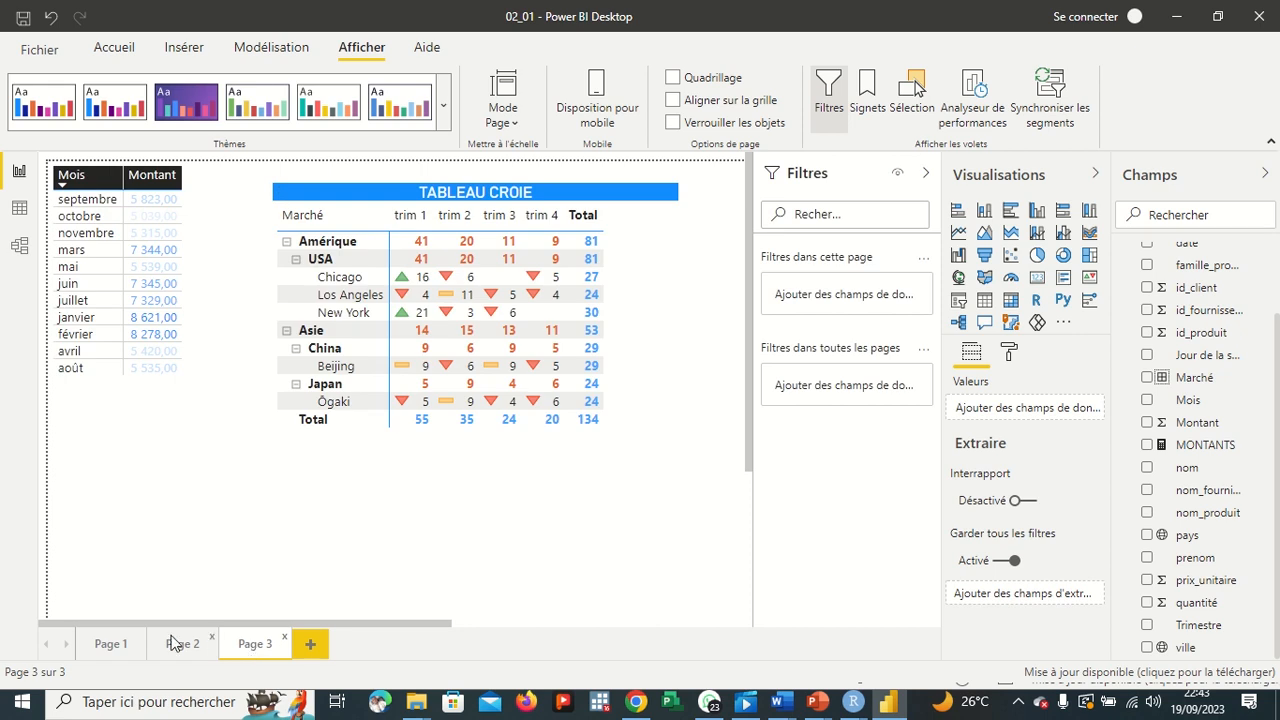
Step: Filter the Page 1 visuals to the Amérique market using the Marché slicer
left_click(110, 645)
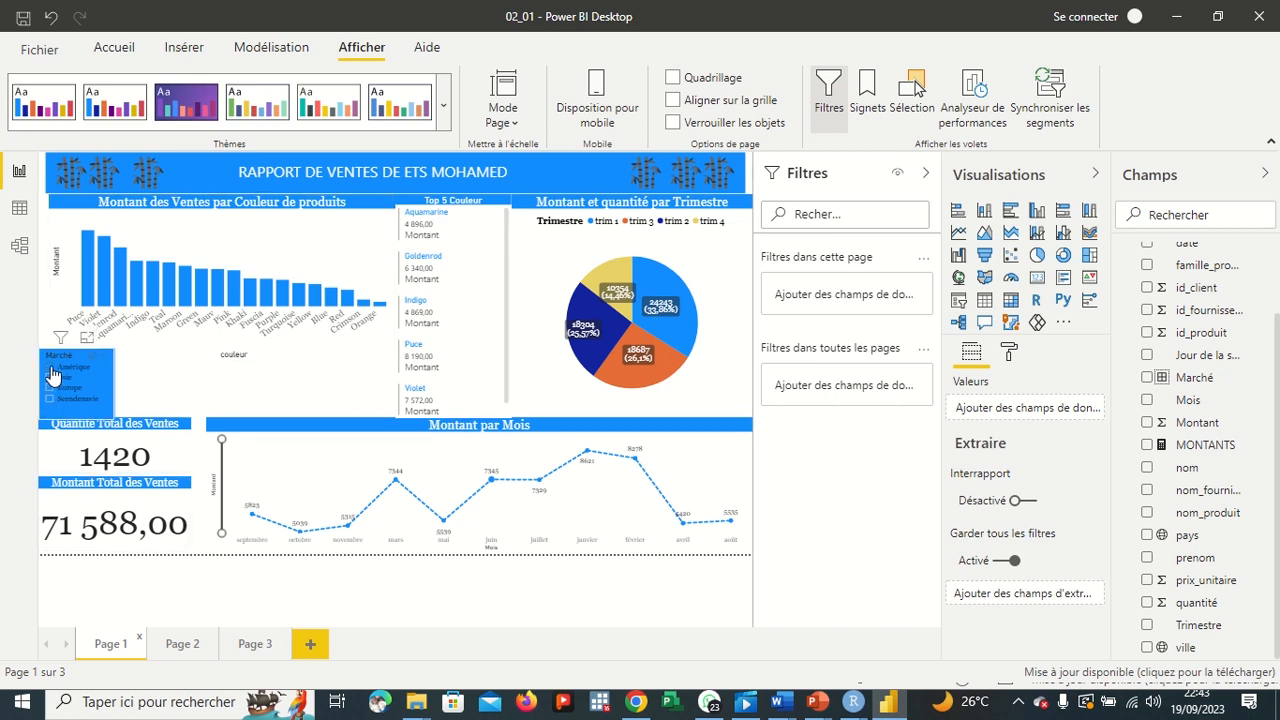
left_click(52, 373)
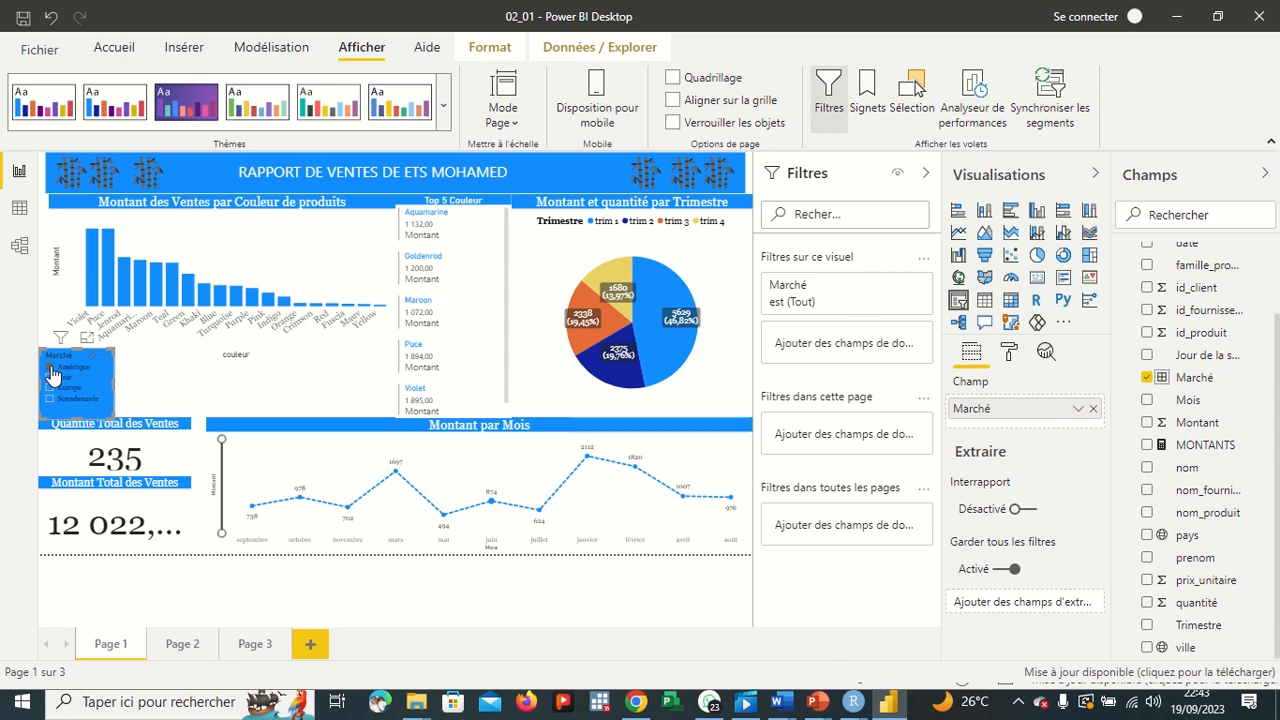
left_click(50, 367)
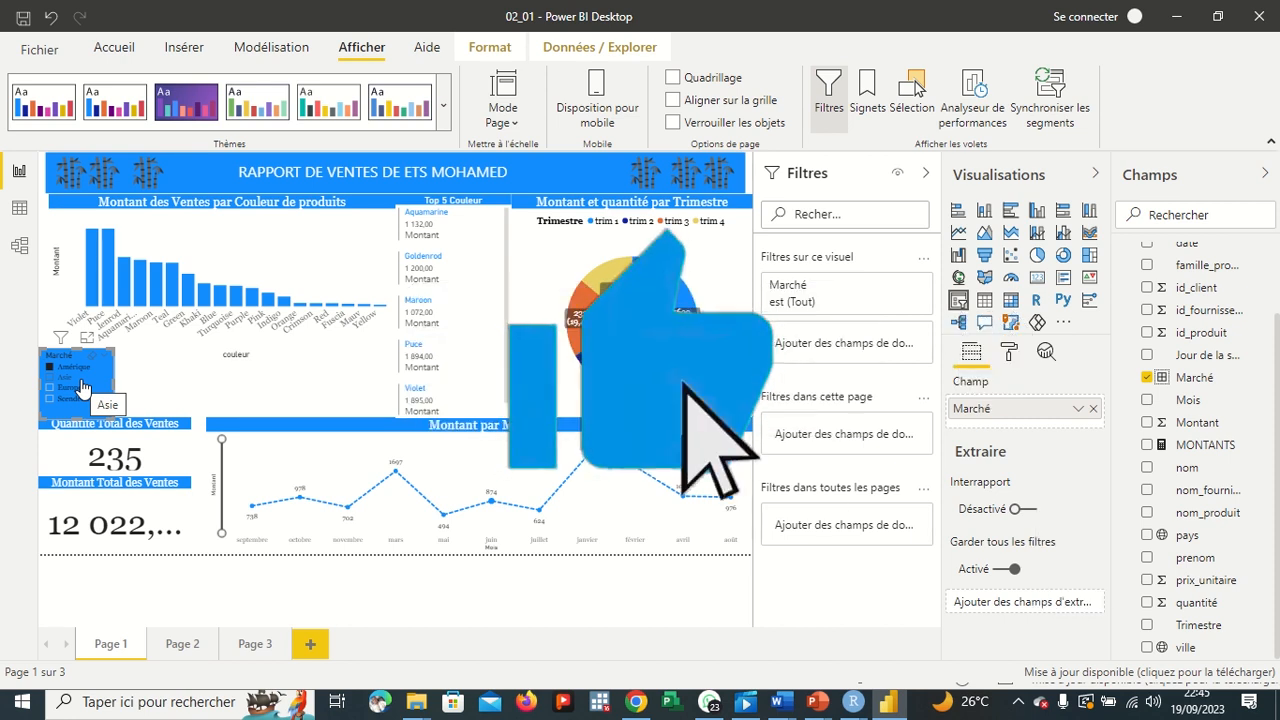
mouse_move(550, 37)
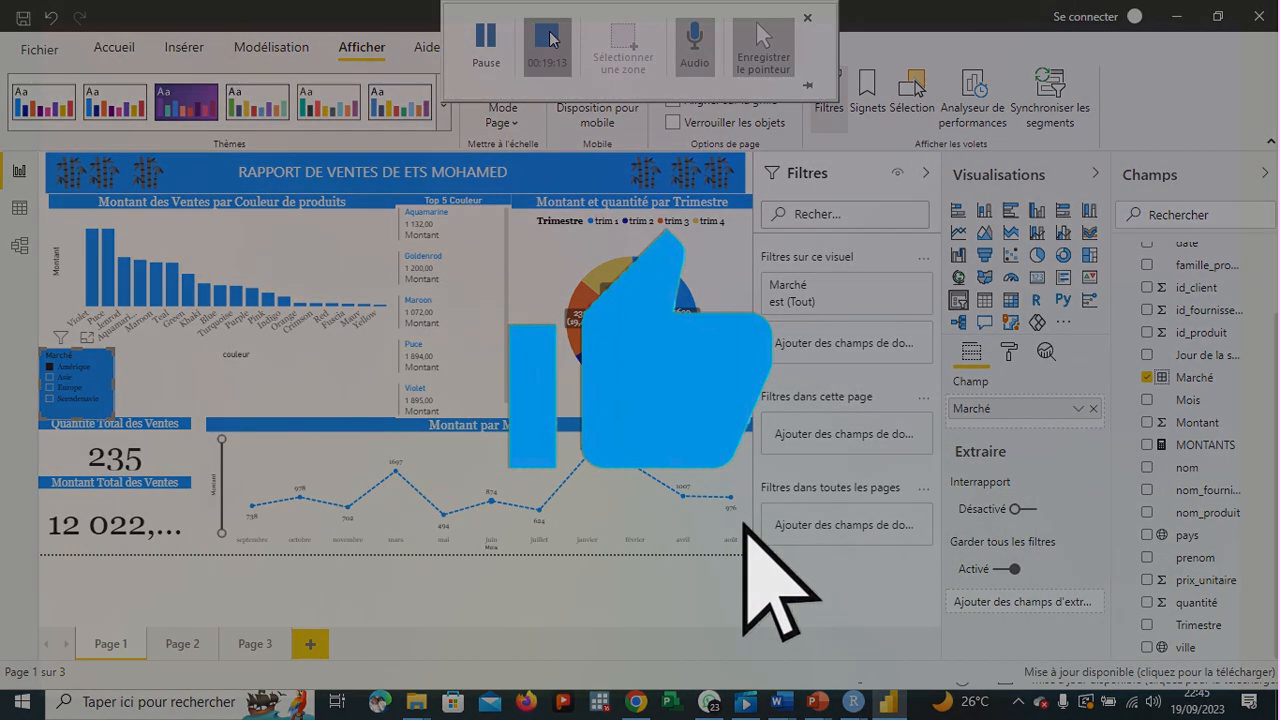